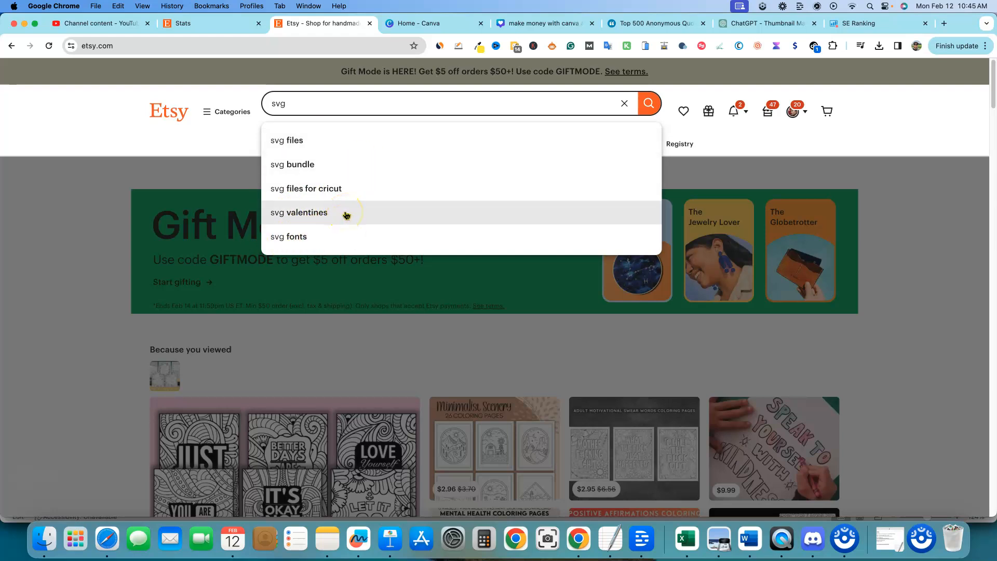
pyautogui.click(294, 105)
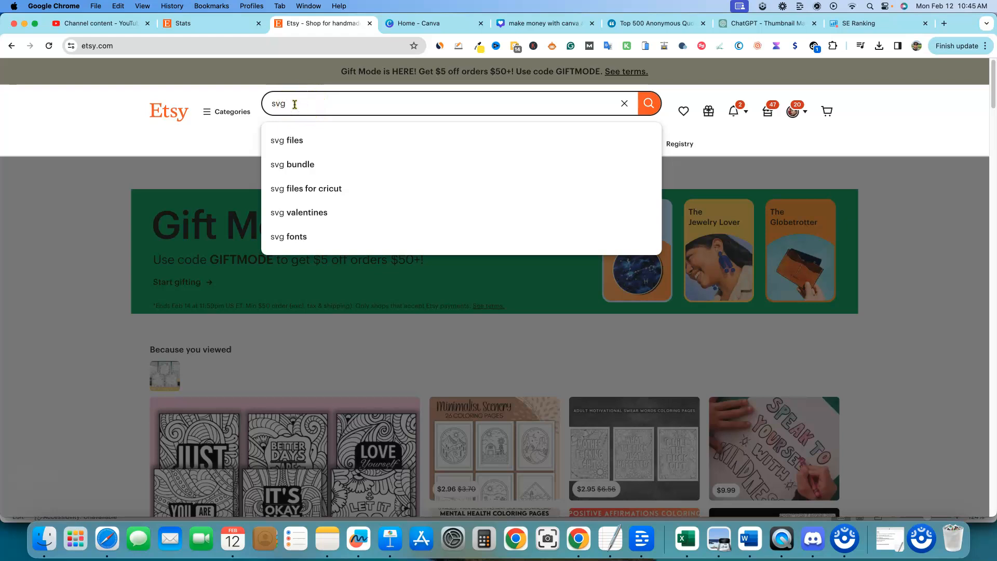
pyautogui.write('mental')
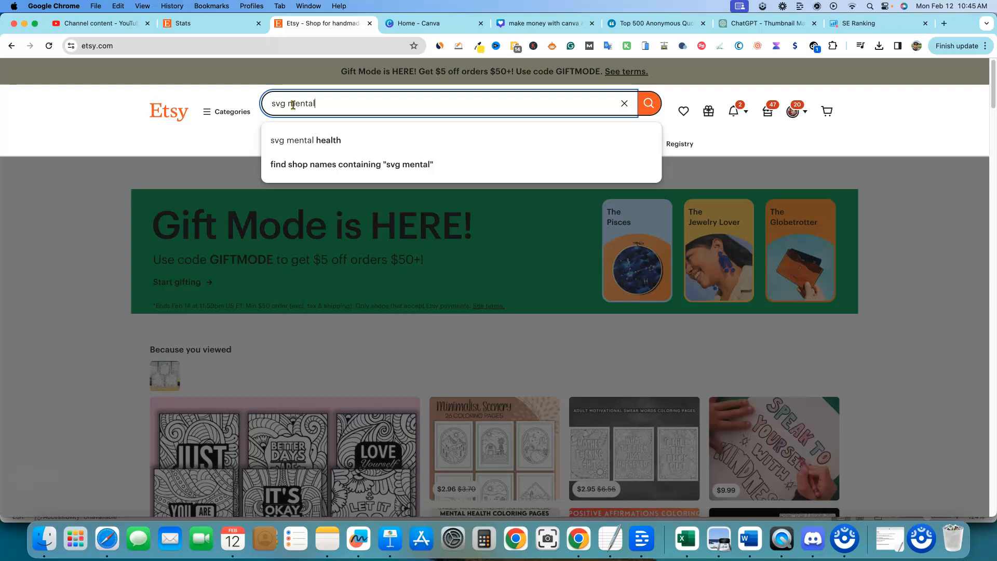
pyautogui.press('BackSpace')
pyautogui.press('BackSpace')
pyautogui.press('BackSpace')
pyautogui.press('BackSpace')
pyautogui.press('BackSpace')
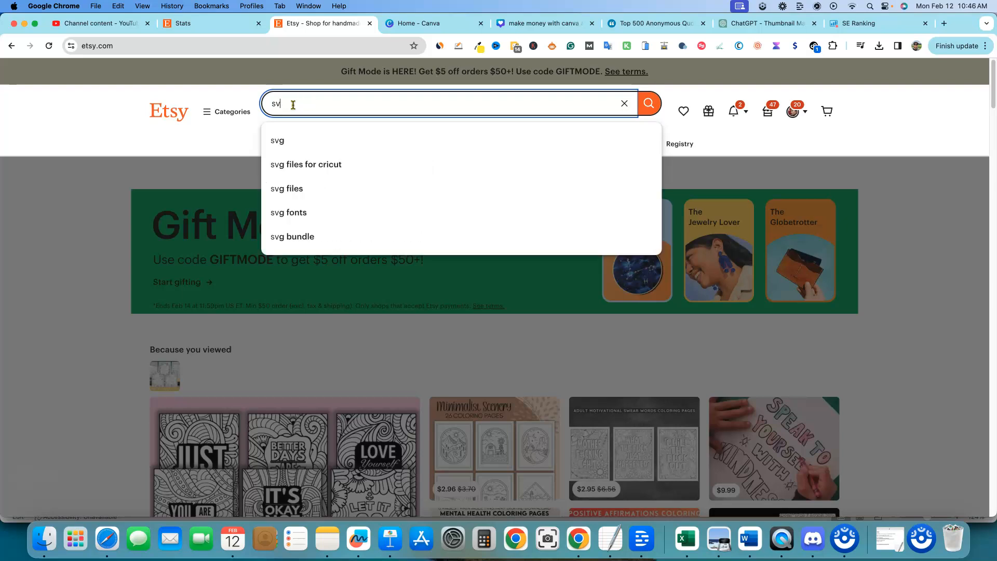
pyautogui.write('g')
pyautogui.click(270, 104)
pyautogui.click(330, 108)
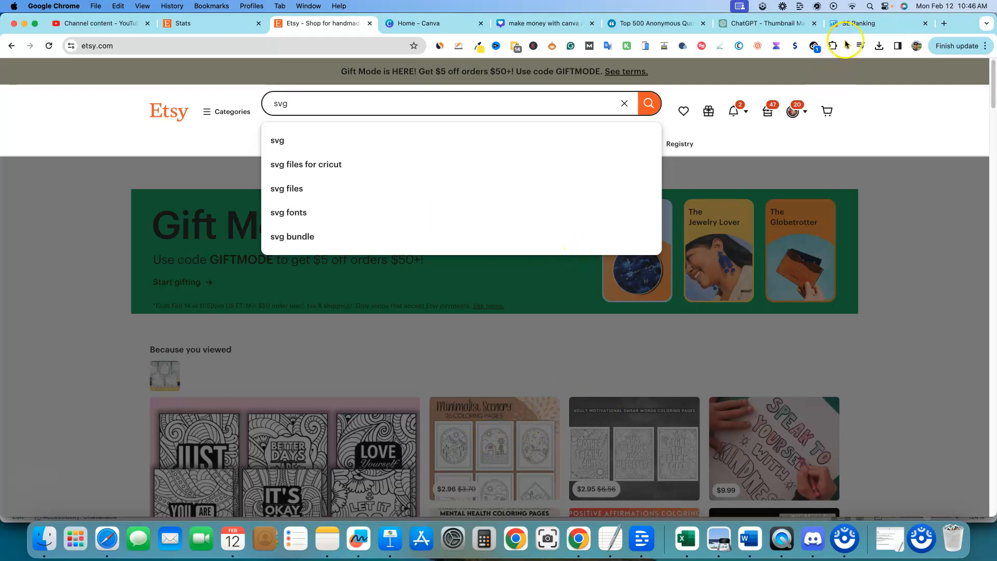
# Step: Switch to SE Ranking and run Keyword Research on the keyword svg for the US
pyautogui.click(860, 25)
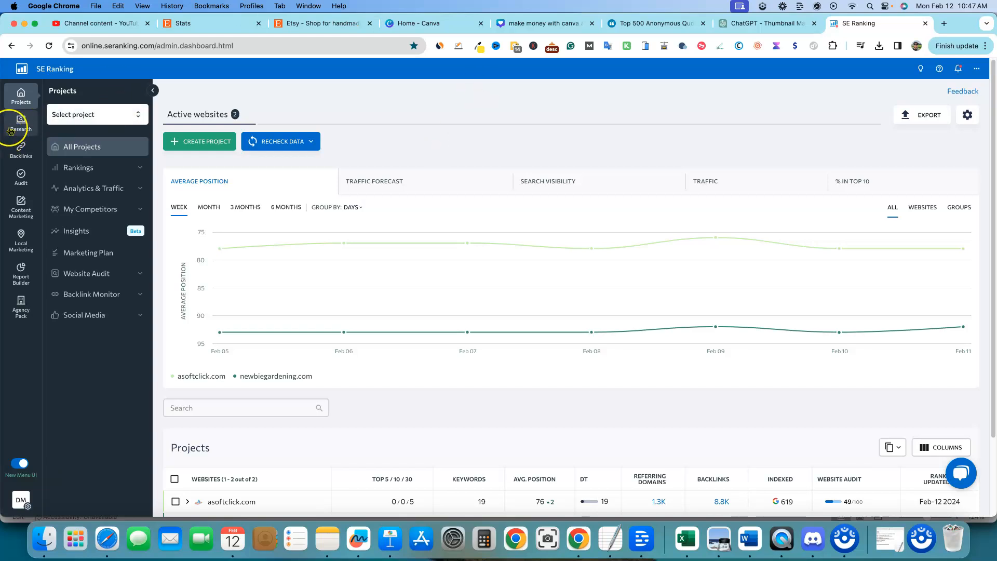
pyautogui.moveTo(20, 123)
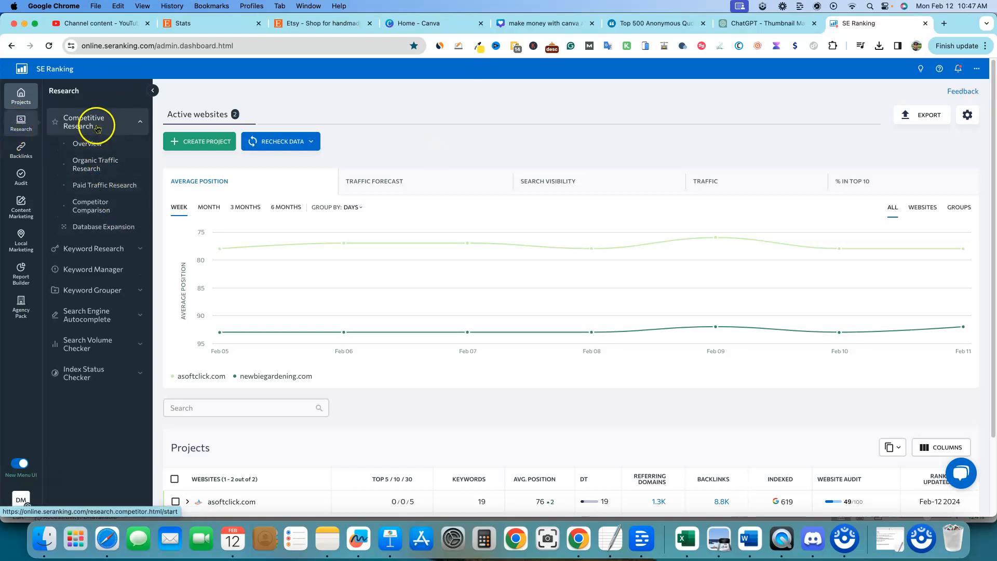
pyautogui.click(107, 256)
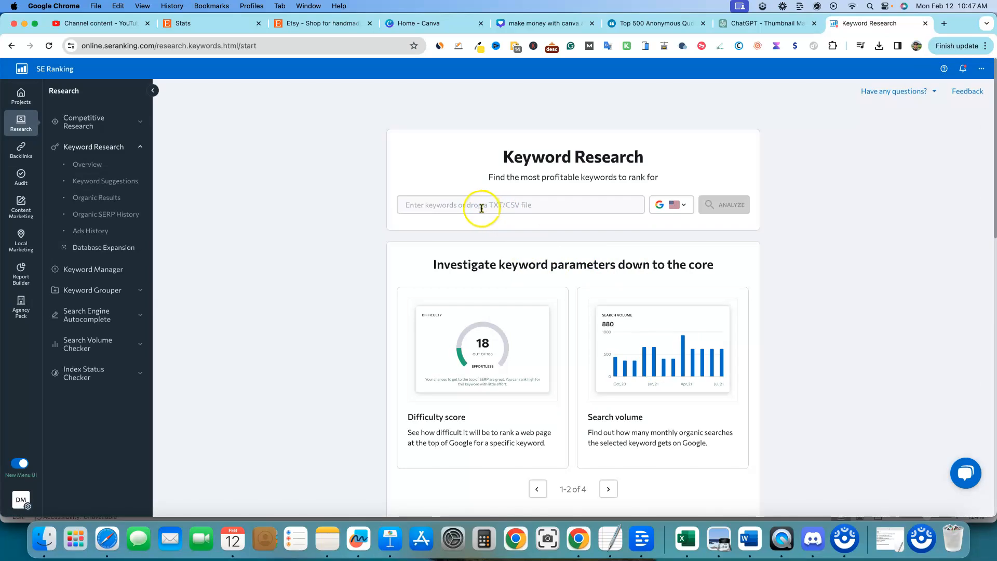
pyautogui.click(481, 208)
pyautogui.write('svg')
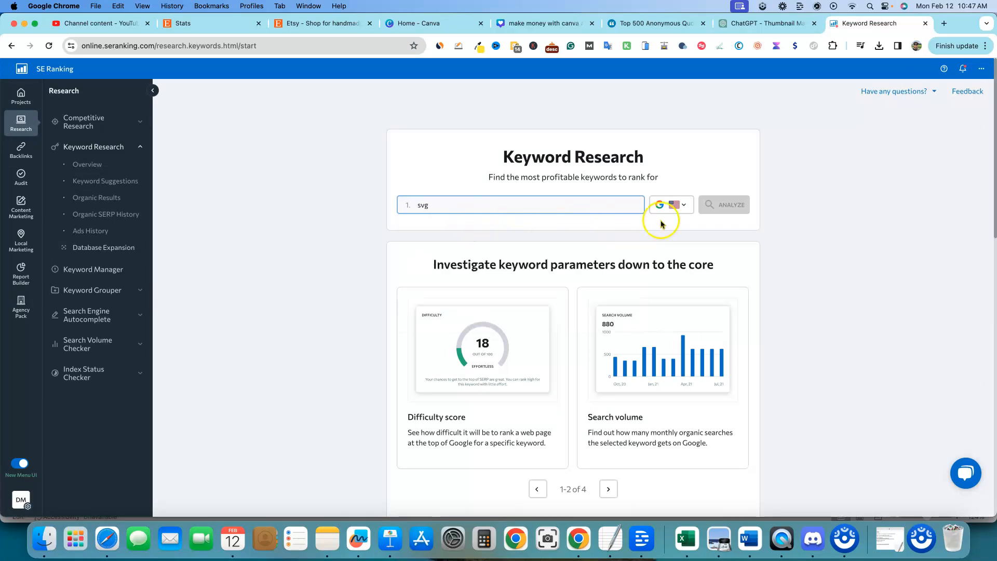
pyautogui.click(728, 204)
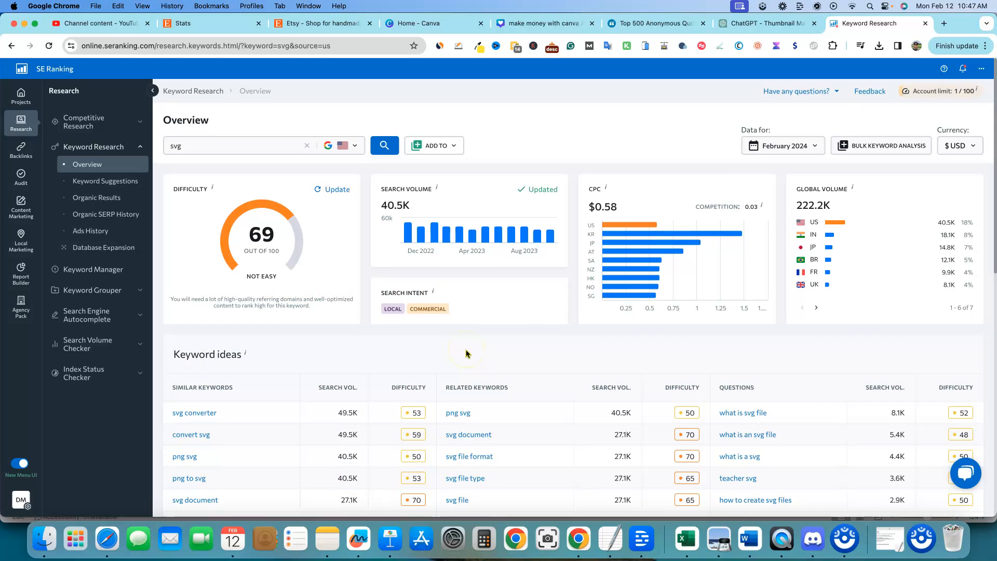
# Step: Open the detailed report of similar keyword suggestions for svg
pyautogui.scroll(-3, 466, 354)
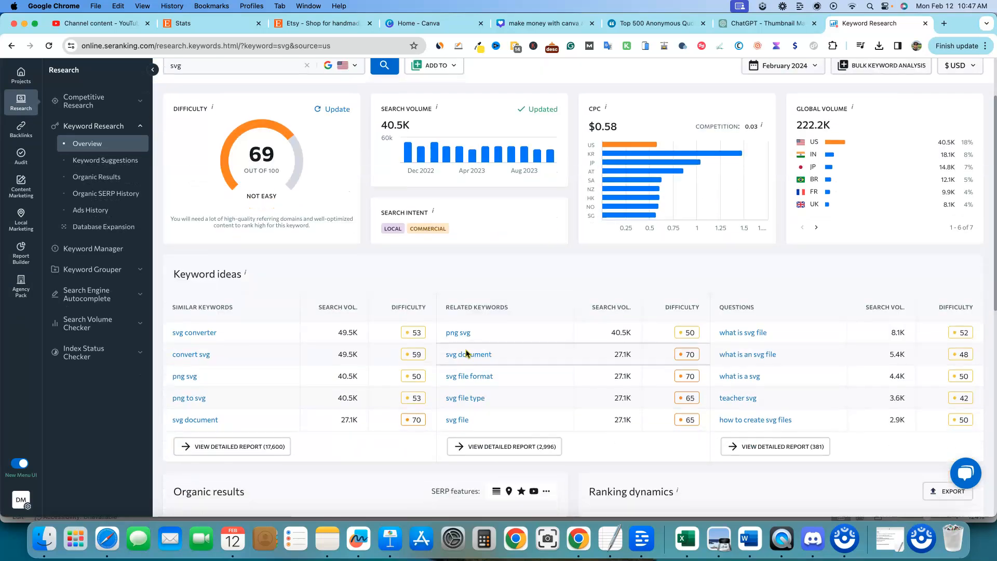
pyautogui.click(246, 415)
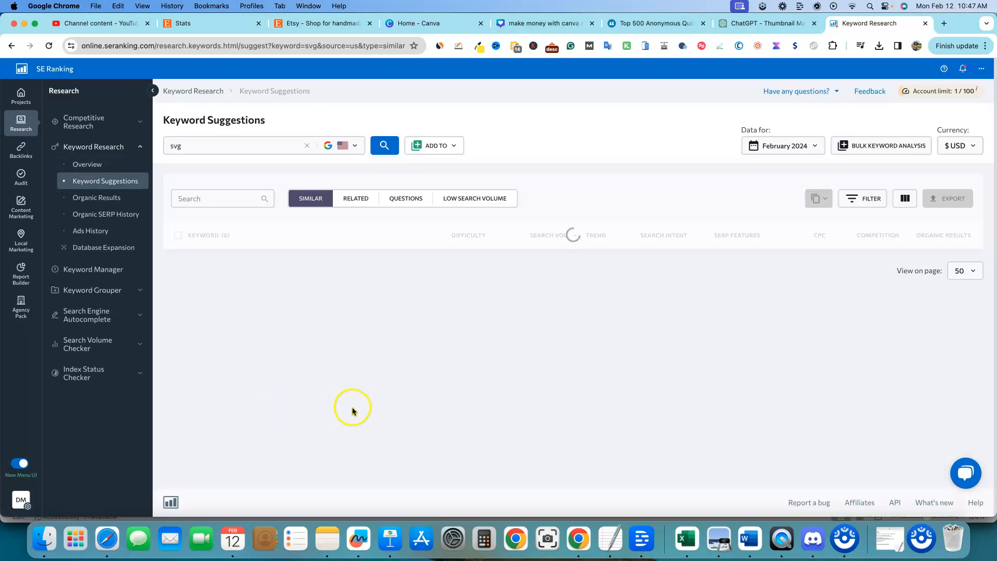
pyautogui.click(366, 405)
pyautogui.scroll(-5, 365, 400)
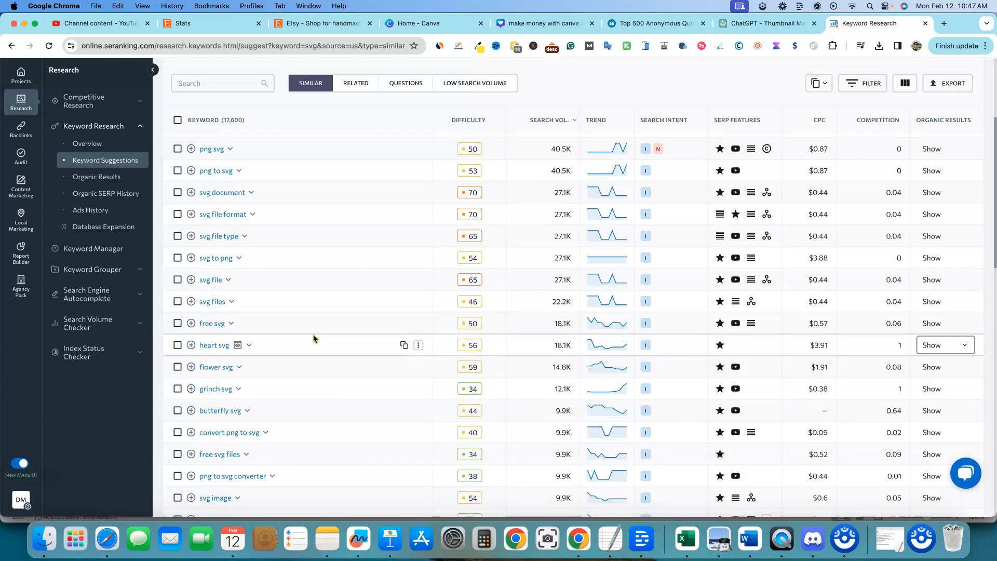
# Step: Add the keyword butterfly svg to the canva list in the Keyword Manager
pyautogui.click(191, 411)
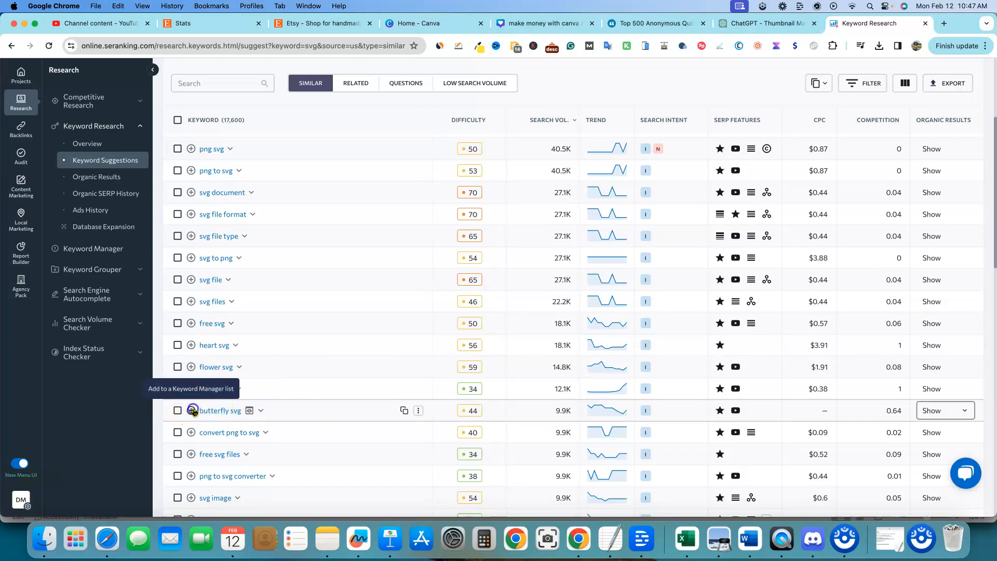
pyautogui.scroll(-3, 234, 434)
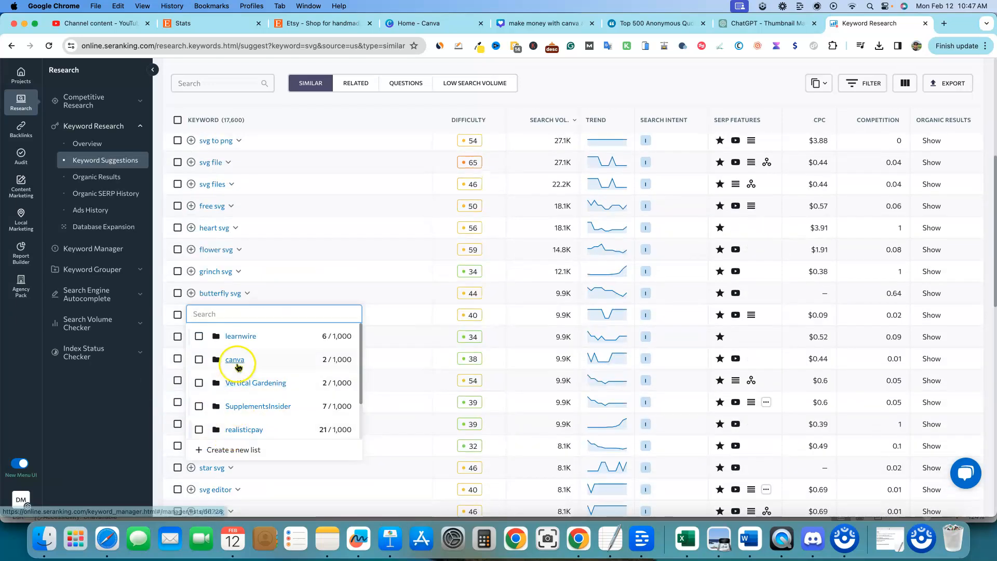
pyautogui.click(297, 363)
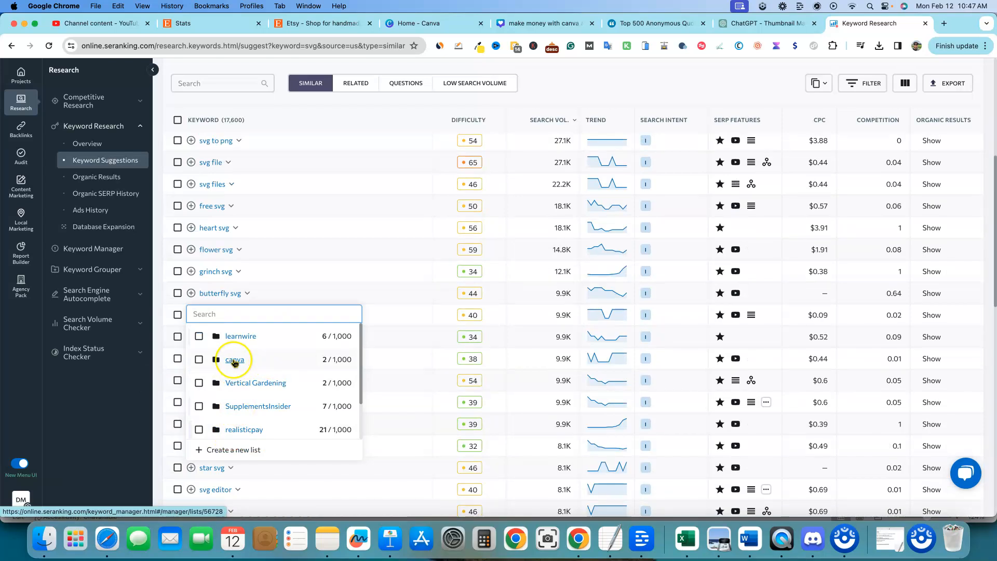
pyautogui.click(200, 361)
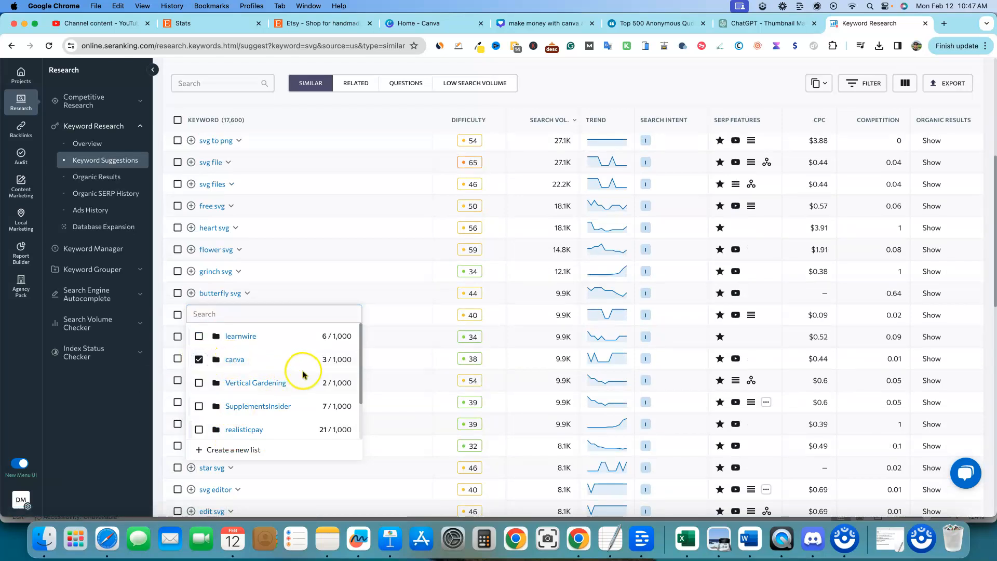
pyautogui.click(572, 82)
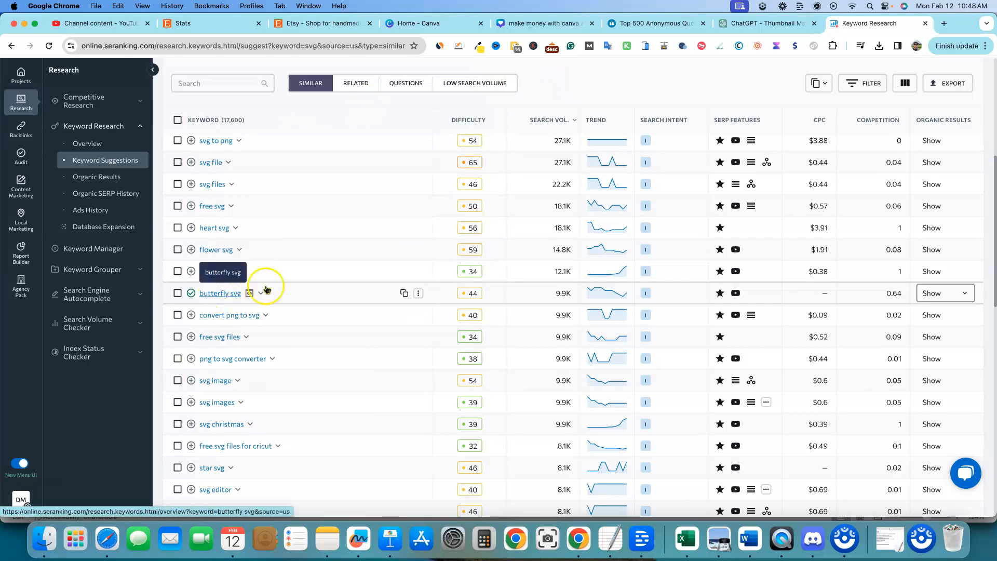
# Step: Switch to Etsy and search for butterfly svg using the suggestion
pyautogui.click(322, 23)
pyautogui.moveTo(337, 105); pyautogui.dragTo(267, 102)
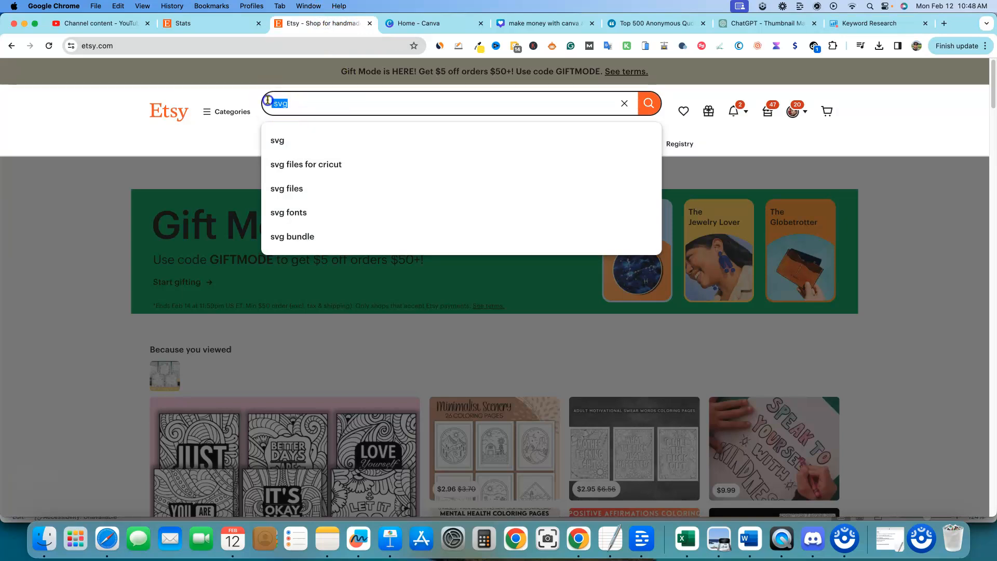
pyautogui.write('butterfly sh')
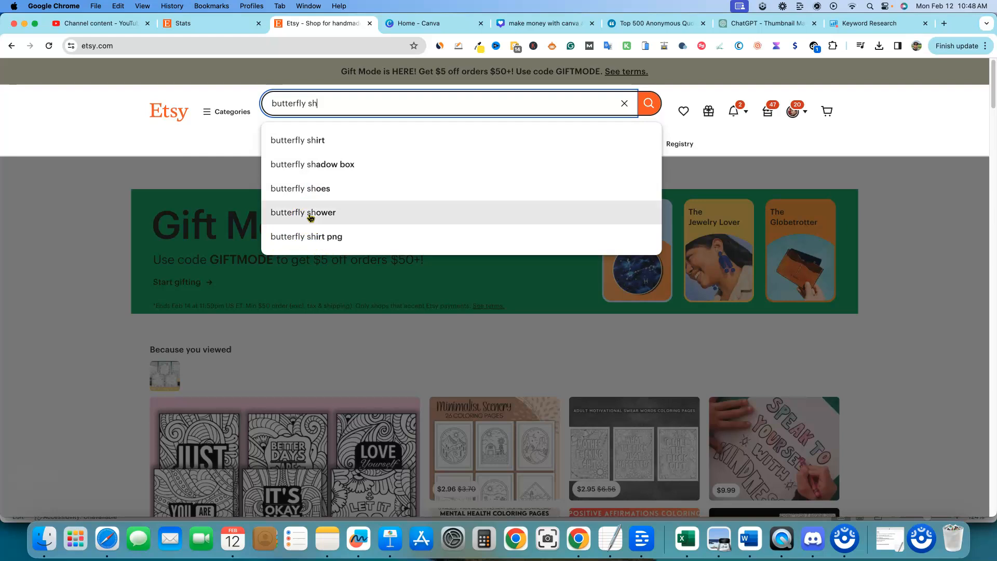
pyautogui.press('BackSpace')
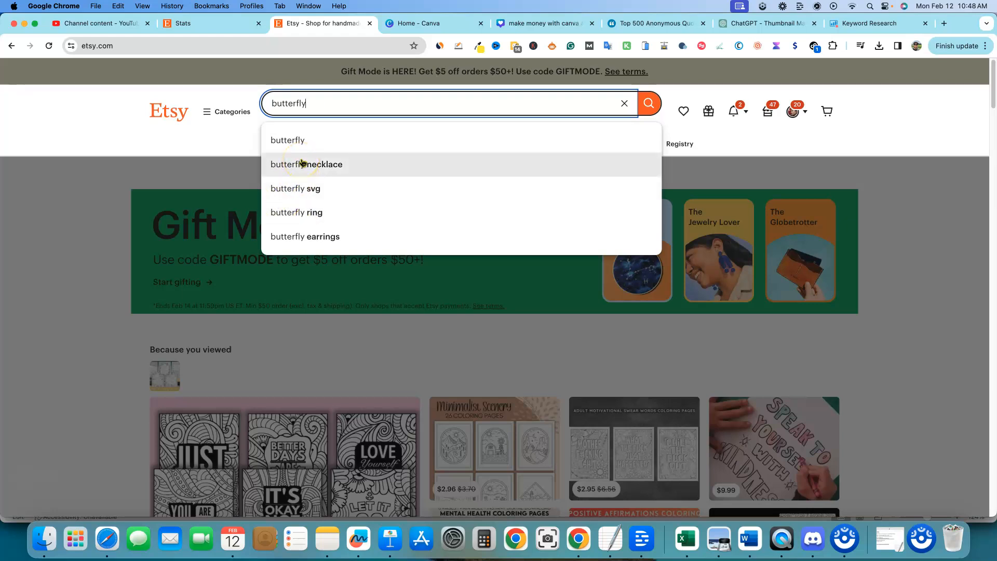
pyautogui.click(297, 193)
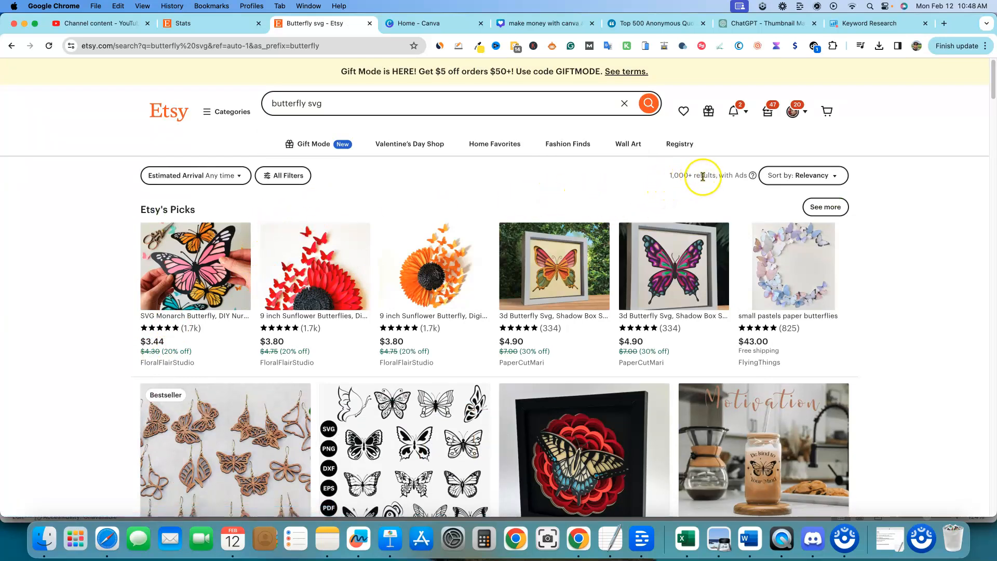
# Step: Browse the Etsy butterfly svg results and glance back at the keyword suggestions list
pyautogui.scroll(-10, 262, 208)
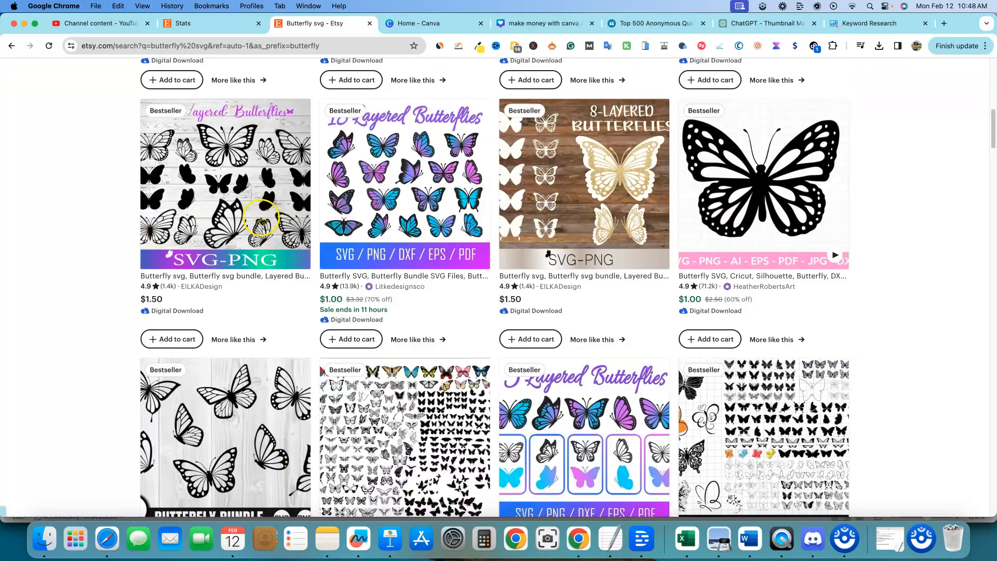
pyautogui.scroll(10, 262, 220)
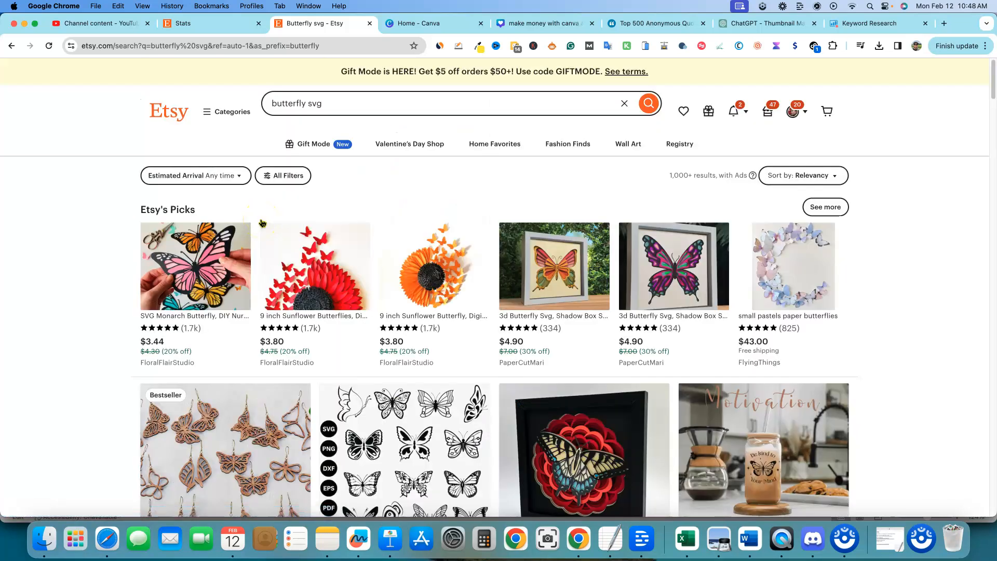
pyautogui.scroll(-1, 451, 371)
pyautogui.scroll(-2, 451, 371)
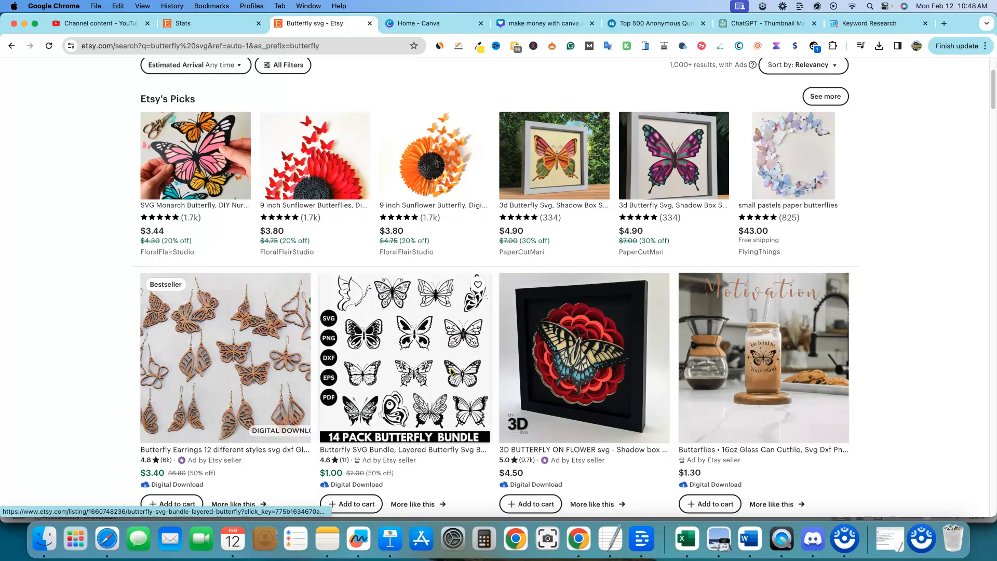
pyautogui.scroll(-1, 451, 371)
pyautogui.click(849, 23)
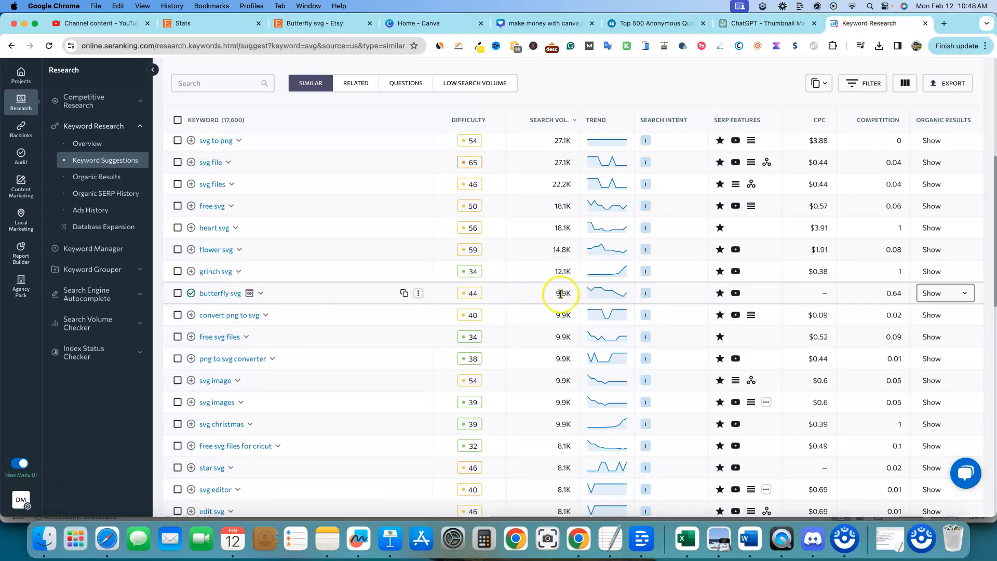
# Step: Scroll through the Etsy butterfly svg listings to examine the bestselling bundles, prices and reviews
pyautogui.click(335, 25)
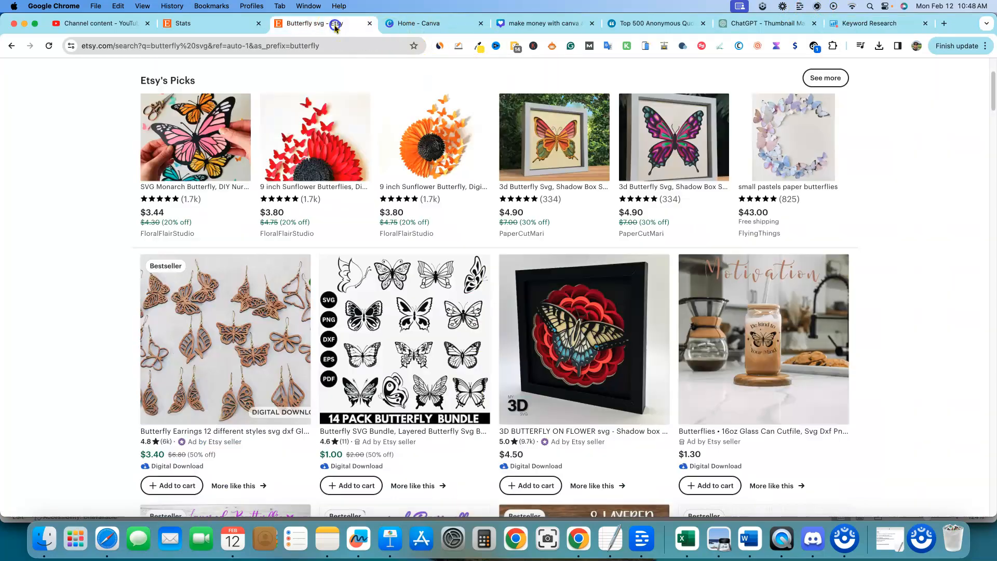
pyautogui.scroll(-2, 373, 362)
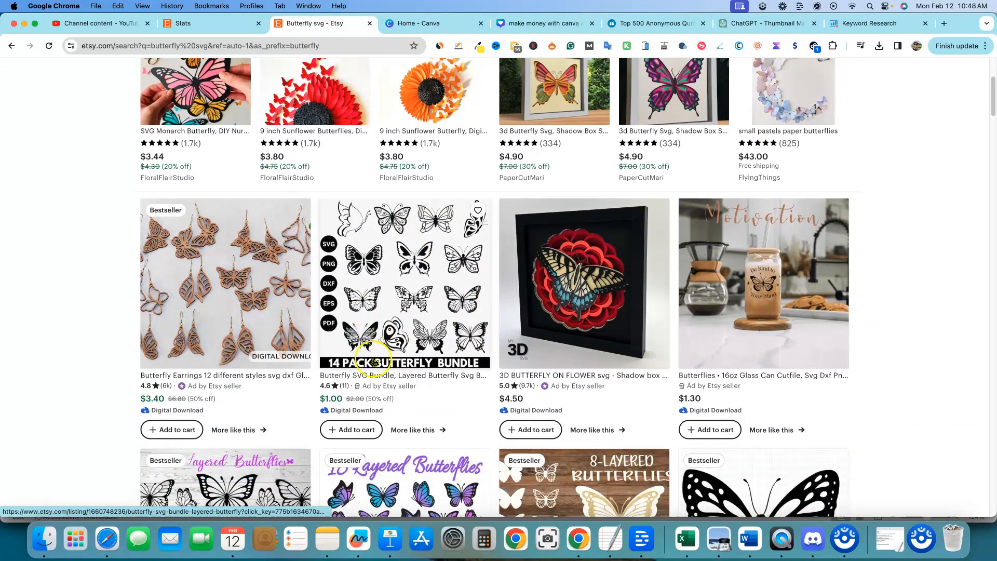
pyautogui.scroll(-3, 374, 362)
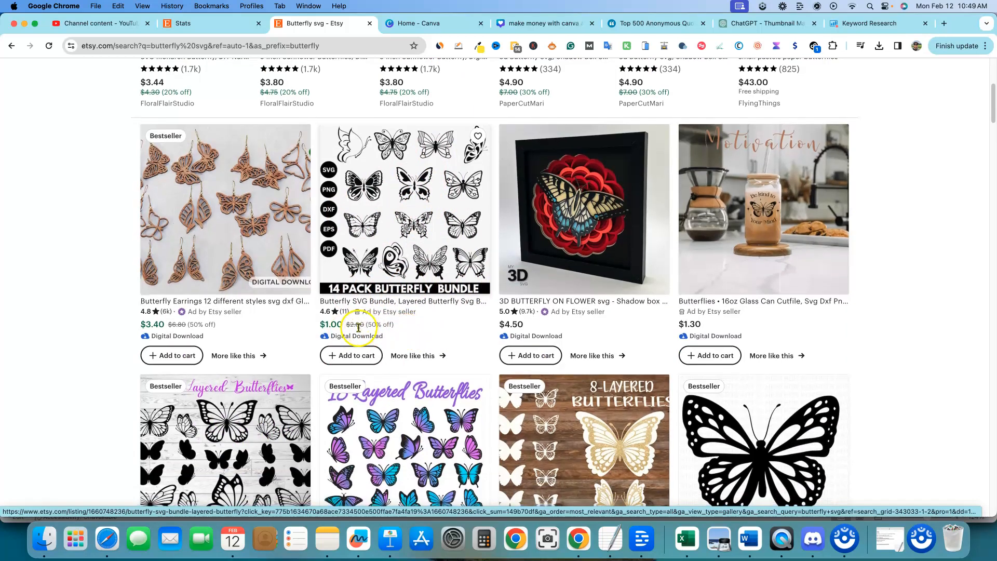
pyautogui.scroll(-3, 435, 333)
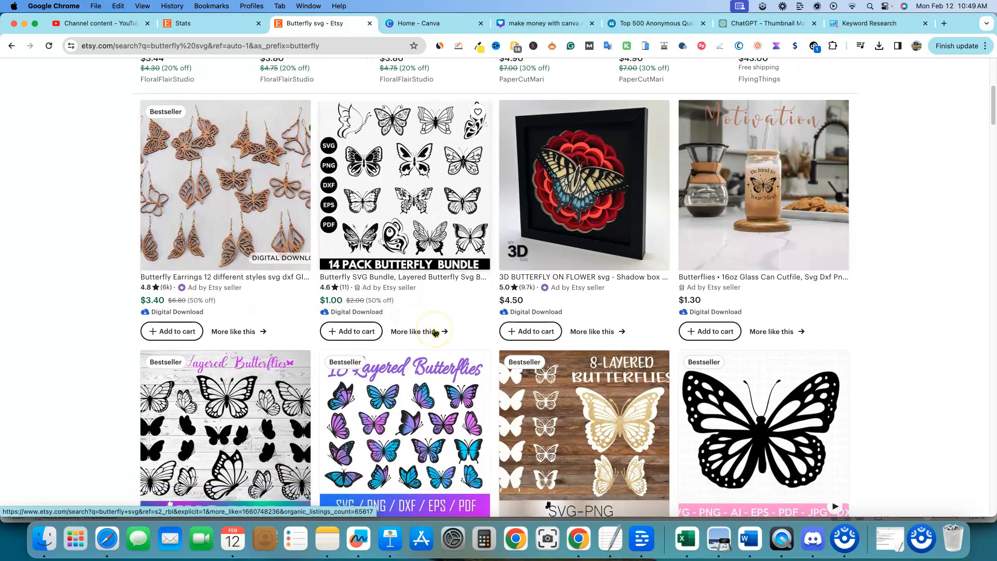
pyautogui.scroll(-2, 435, 332)
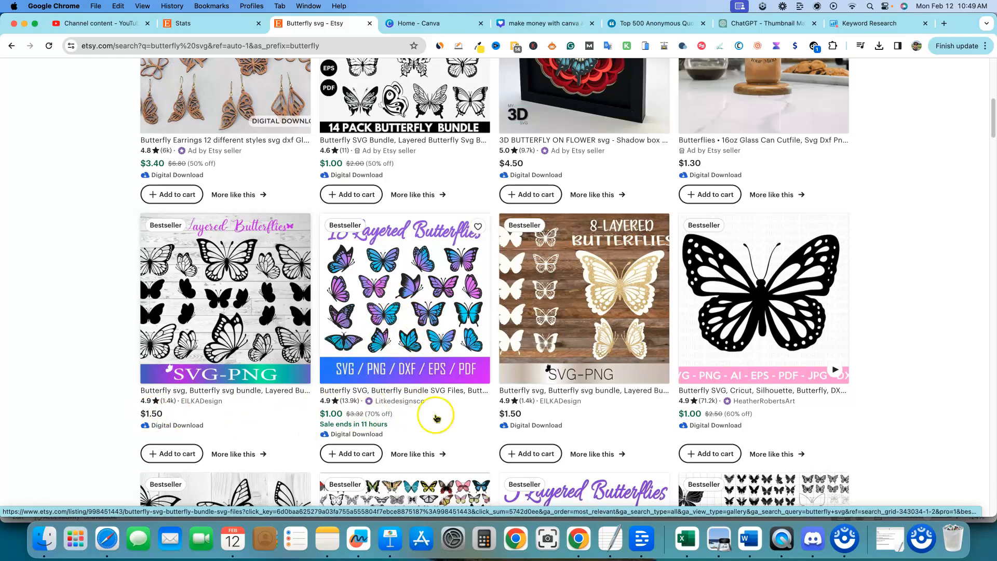
pyautogui.scroll(-2, 426, 394)
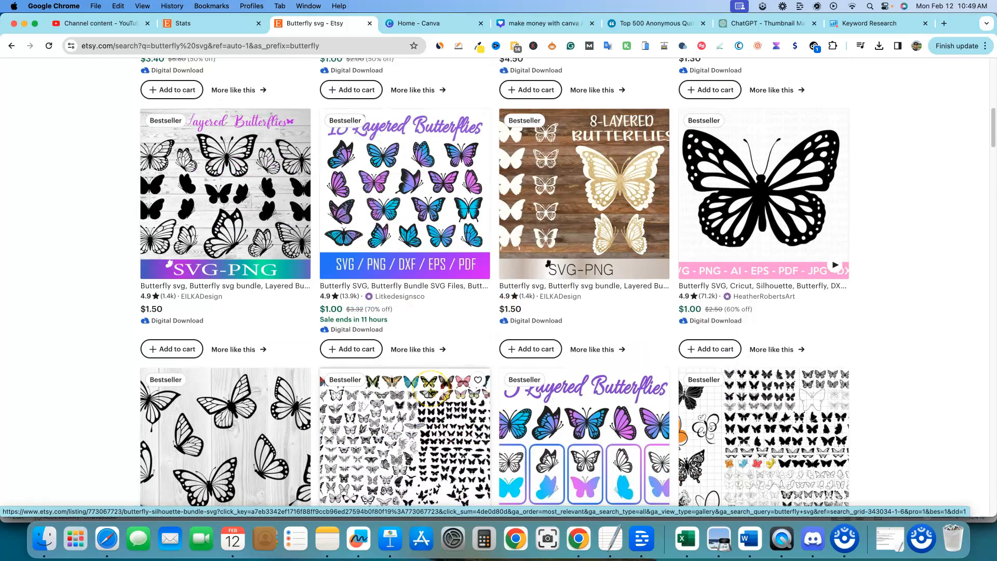
pyautogui.scroll(4, 431, 393)
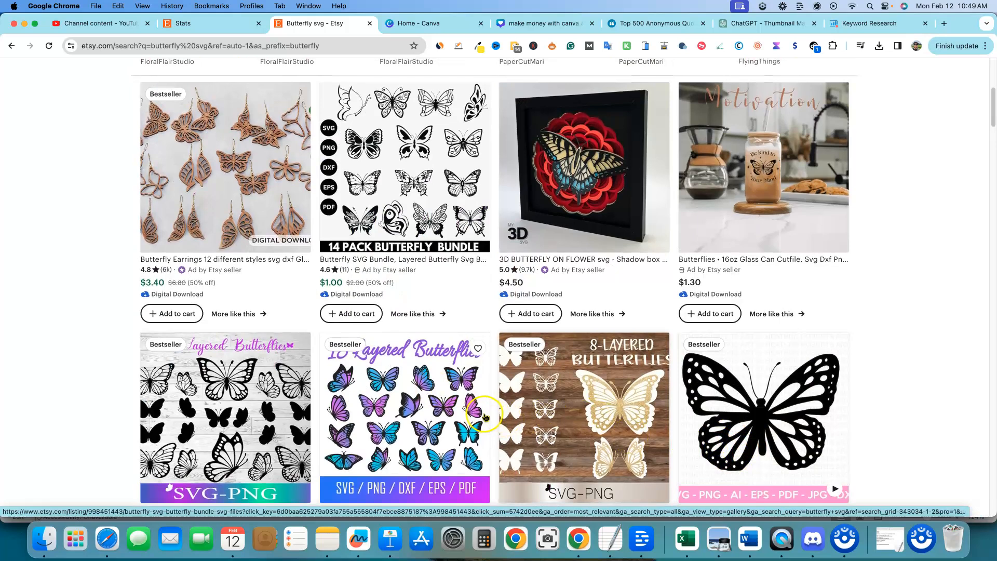
pyautogui.scroll(3, 484, 416)
pyautogui.scroll(-5, 457, 413)
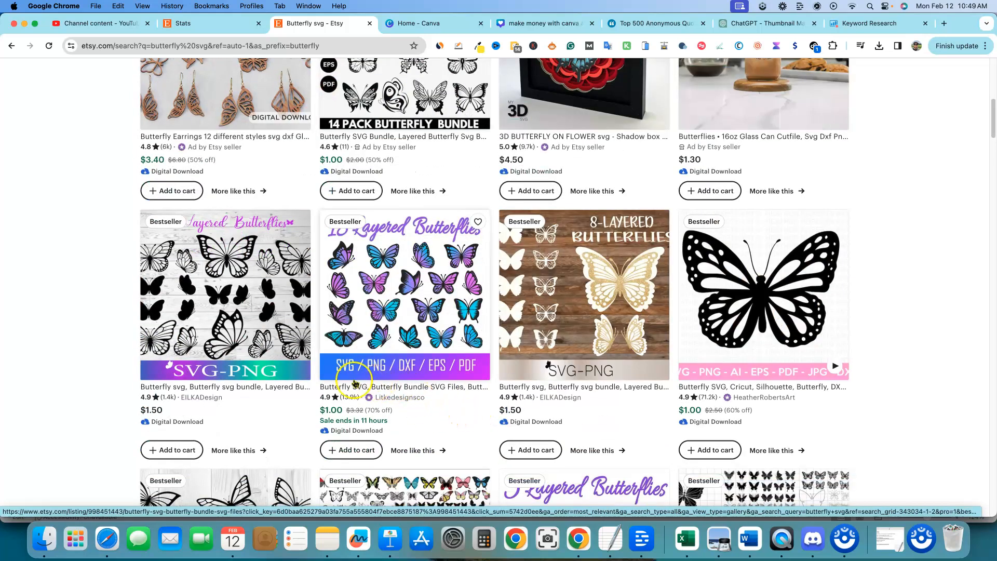
# Step: Open the 18 Layered Butterflies SVG bundle listing in a new tab and return to the results
pyautogui.click(406, 320)
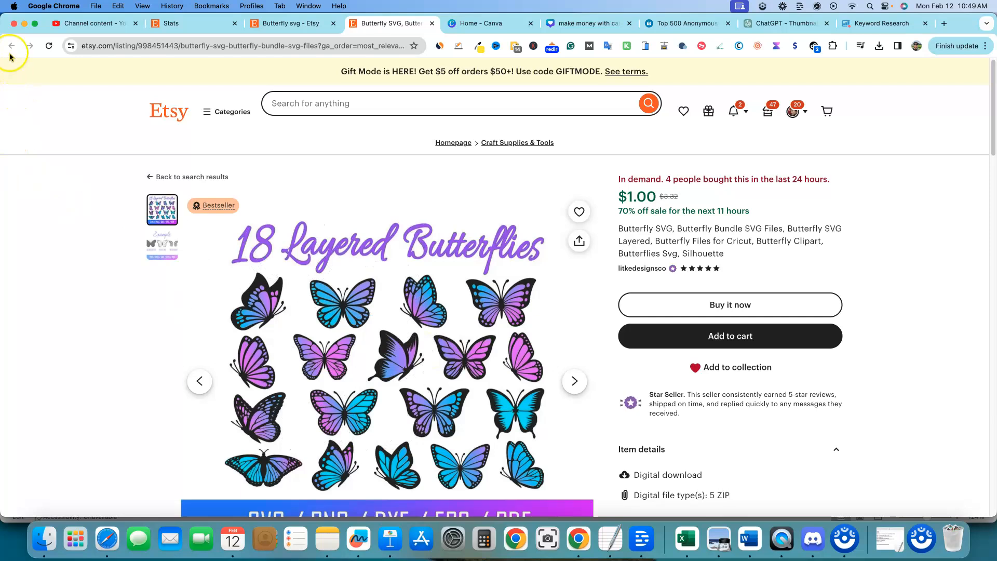
pyautogui.click(304, 22)
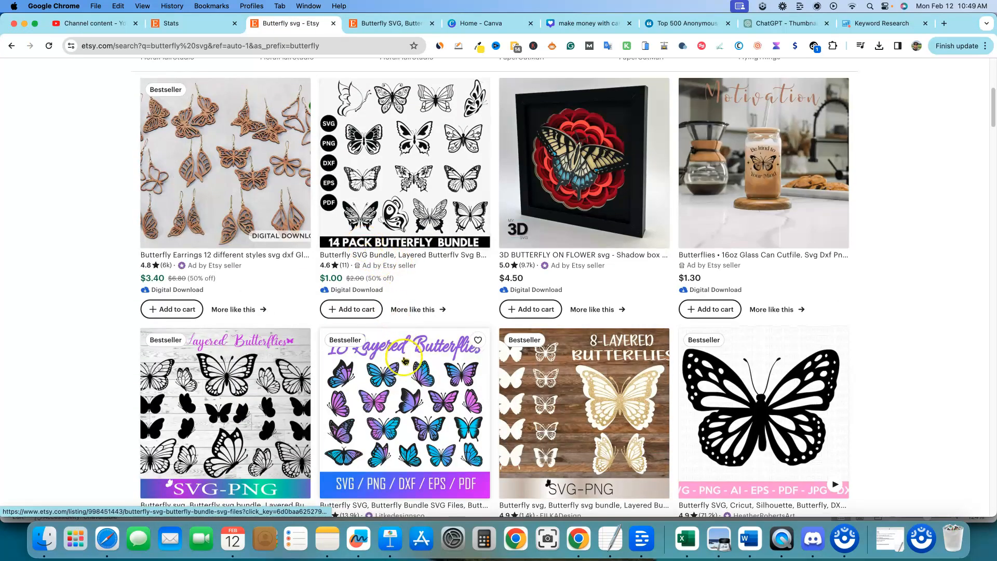
# Step: Glance over the Etsy butterfly svg results and the SE Ranking keyword suggestions list
pyautogui.scroll(-7, 441, 402)
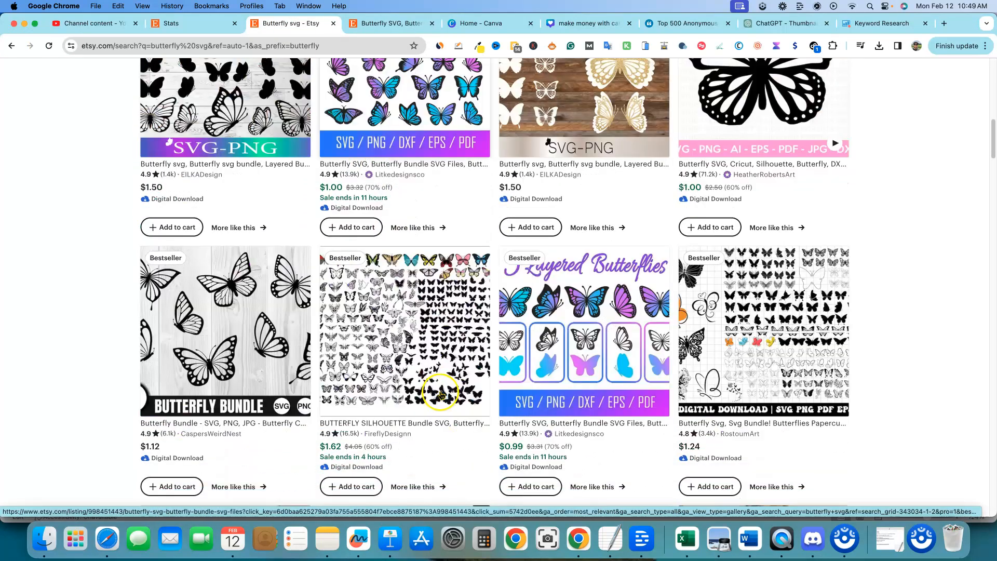
pyautogui.scroll(7, 474, 385)
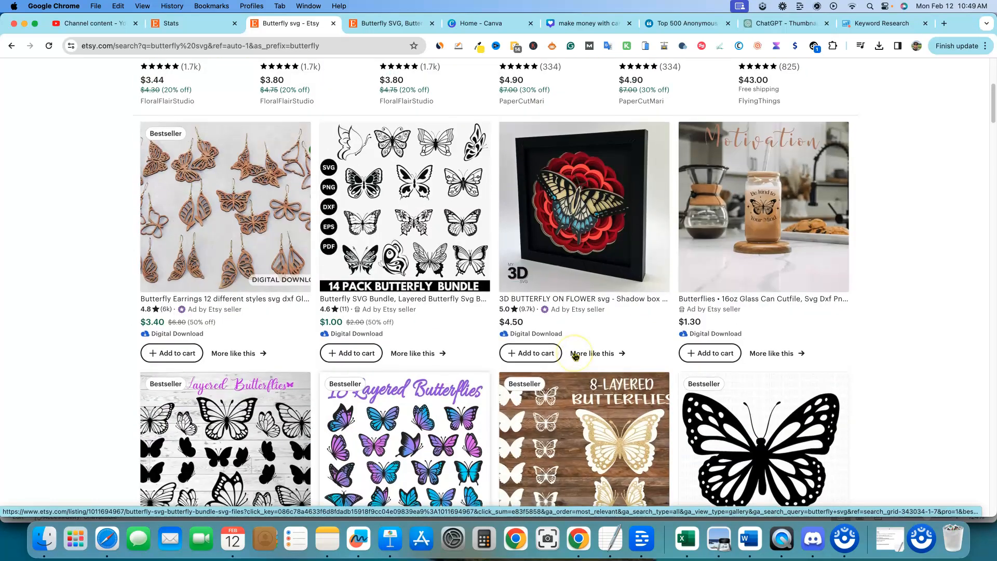
pyautogui.click(878, 22)
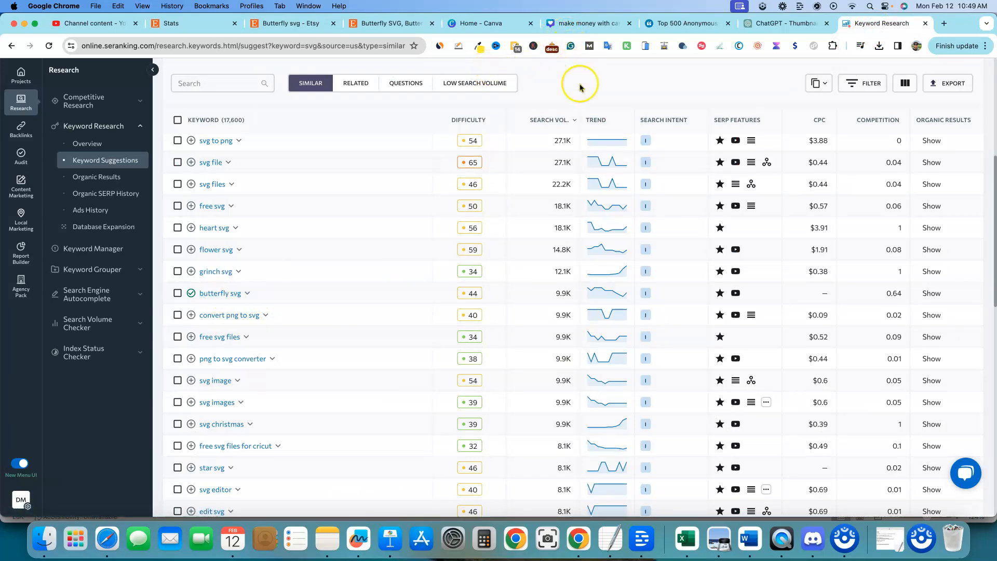
# Step: Switch to Canva and create a new custom-size design of 2000 x 2000 px
pyautogui.click(598, 24)
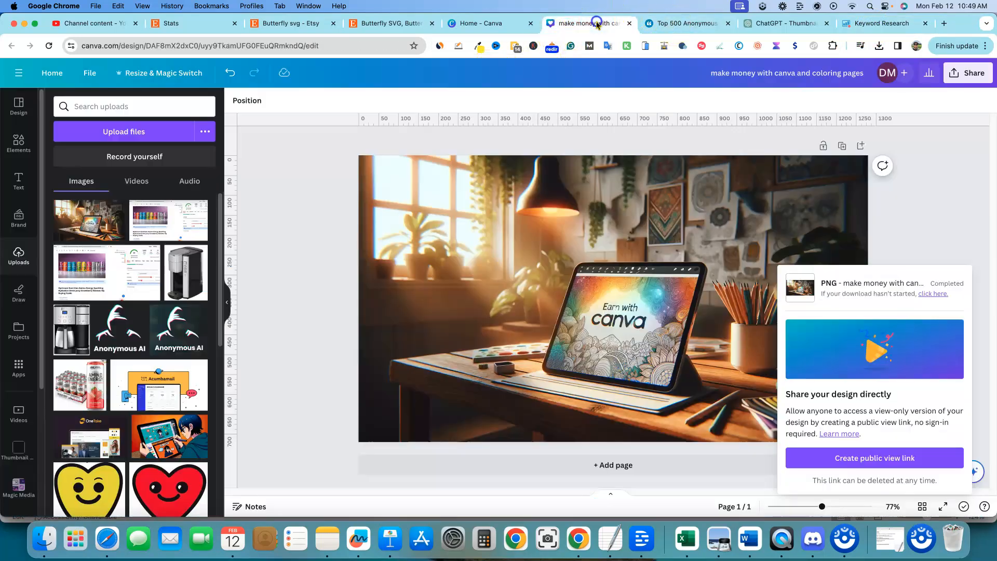
pyautogui.click(530, 24)
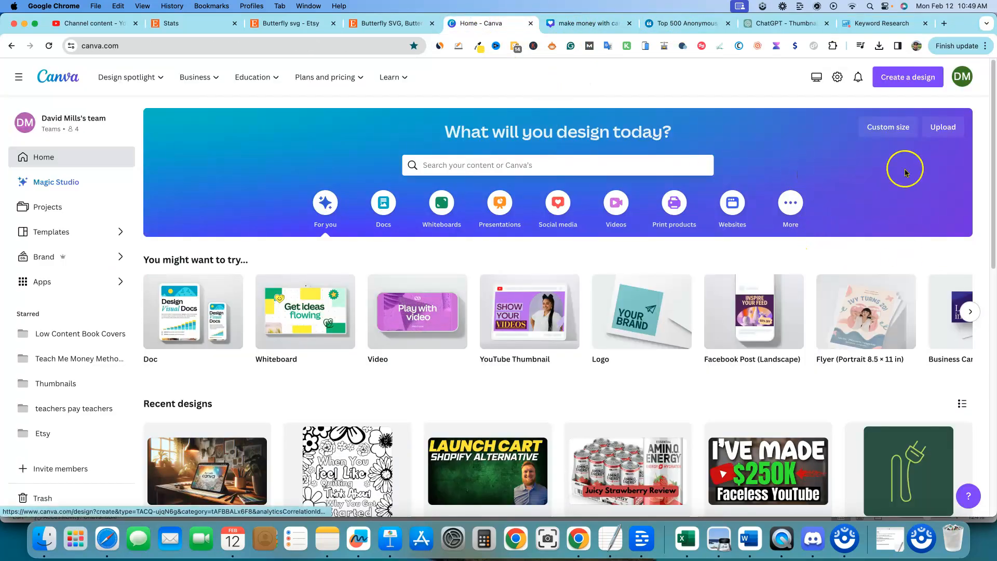
pyautogui.click(908, 79)
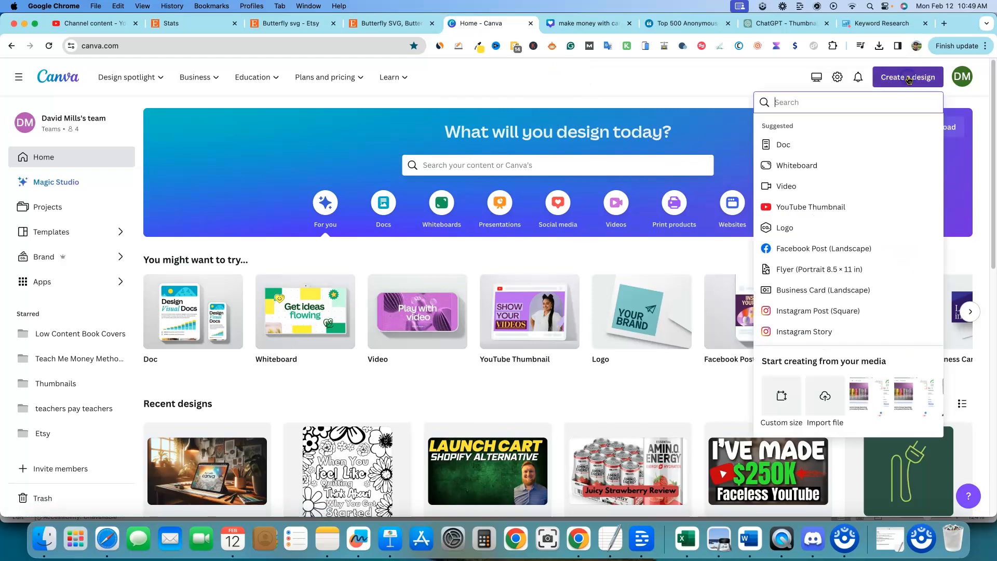
pyautogui.click(797, 228)
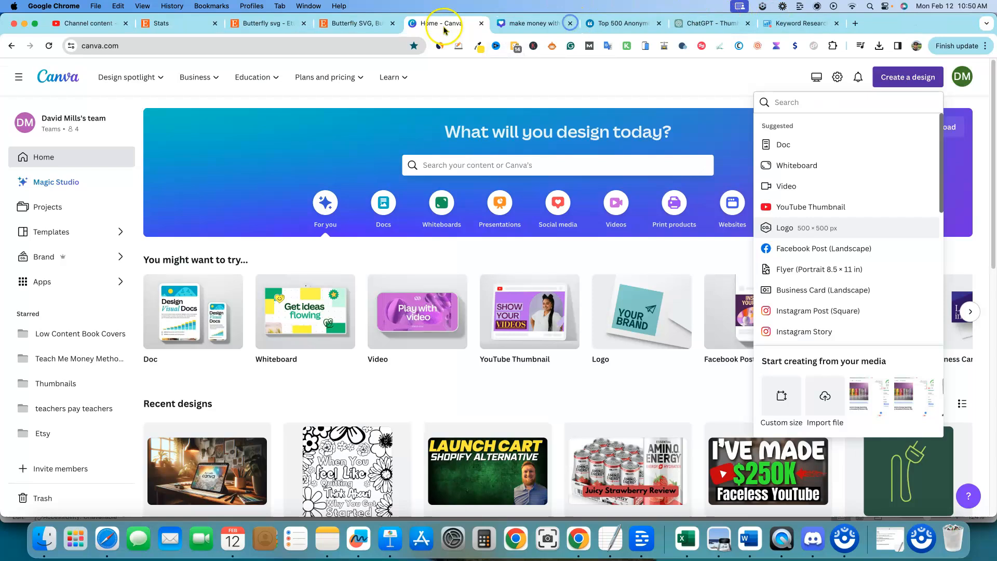
pyautogui.click(570, 23)
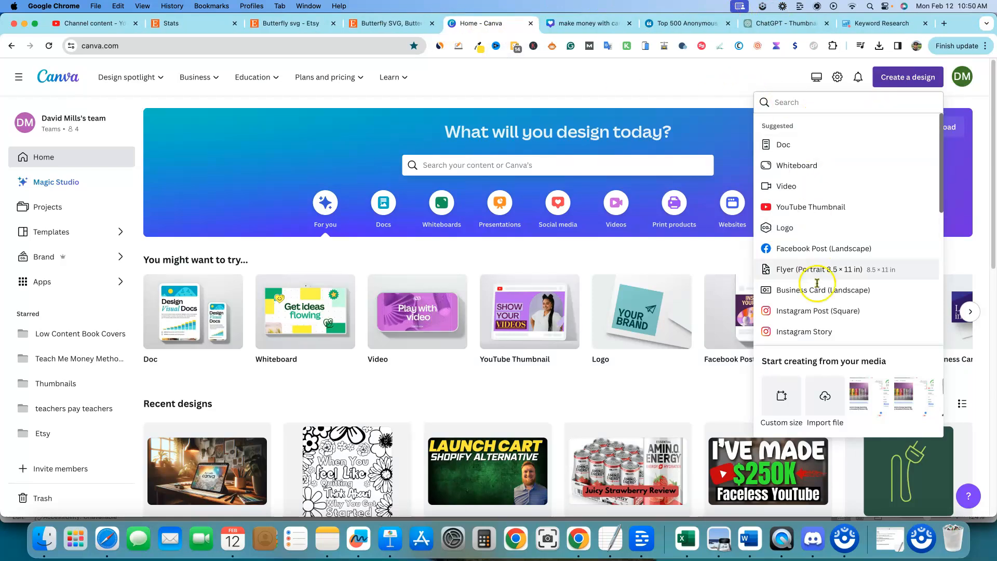
pyautogui.scroll(-5, 800, 405)
pyautogui.click(790, 417)
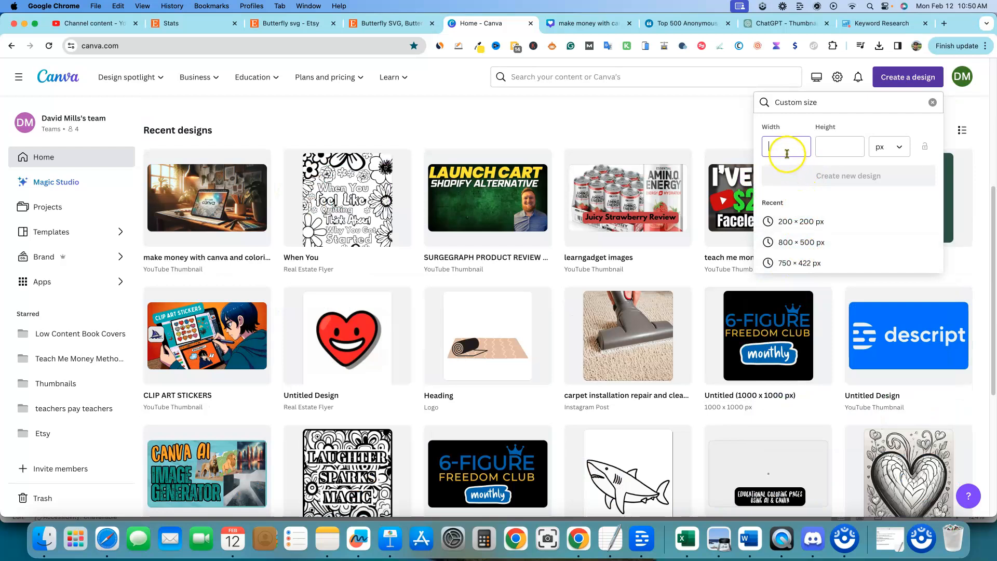
pyautogui.write('2000')
pyautogui.press('Tab')
pyautogui.write('2')
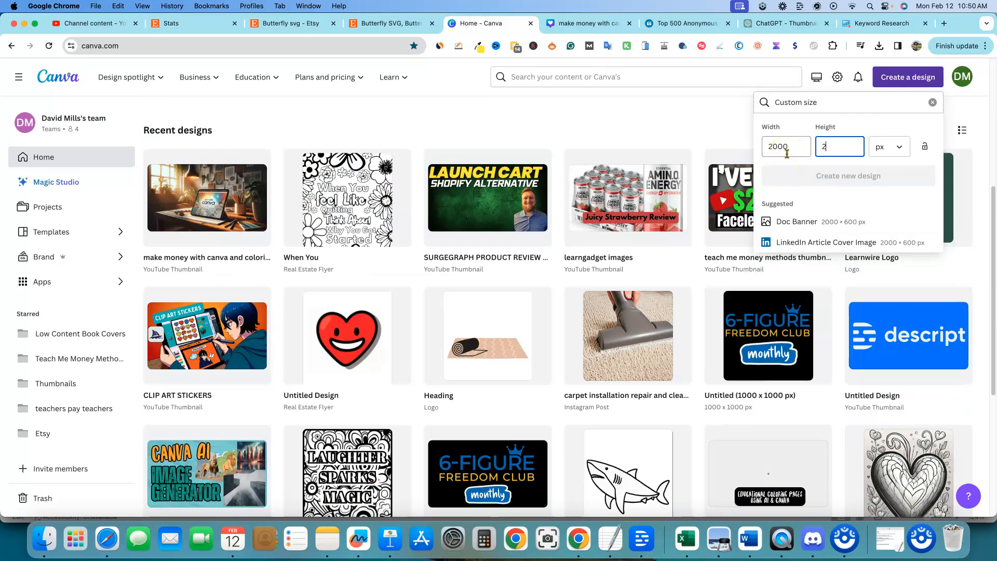
pyautogui.write('000')
pyautogui.click(890, 175)
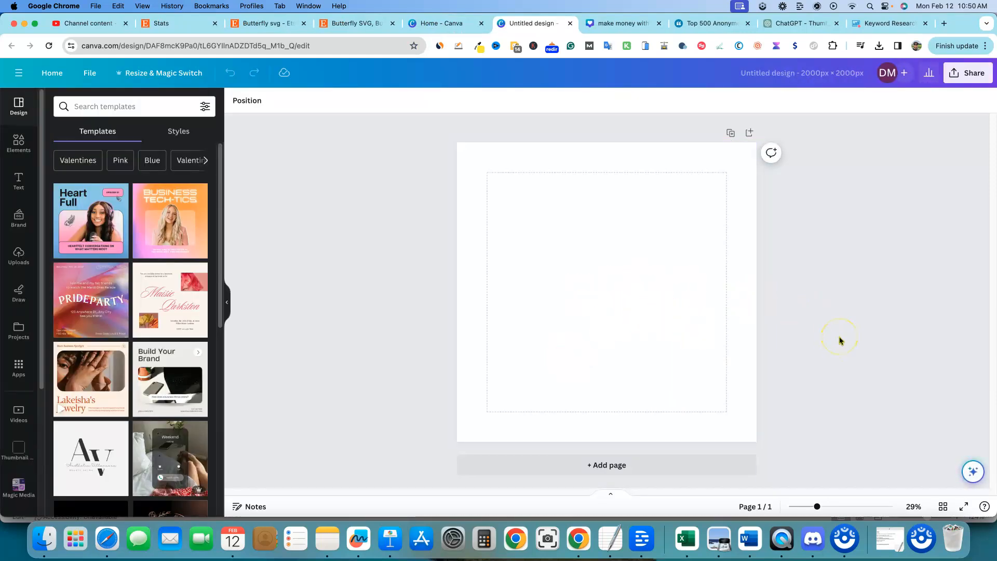
# Step: Search the Canva elements for butterfly graphics and browse the results
pyautogui.click(18, 145)
pyautogui.click(119, 106)
pyautogui.write('butter')
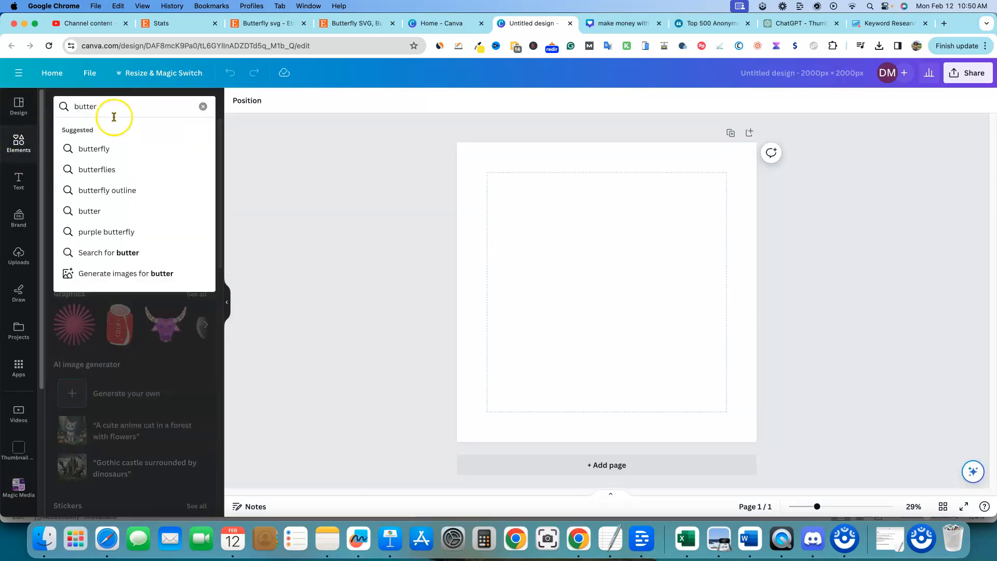
pyautogui.click(61, 151)
pyautogui.click(99, 132)
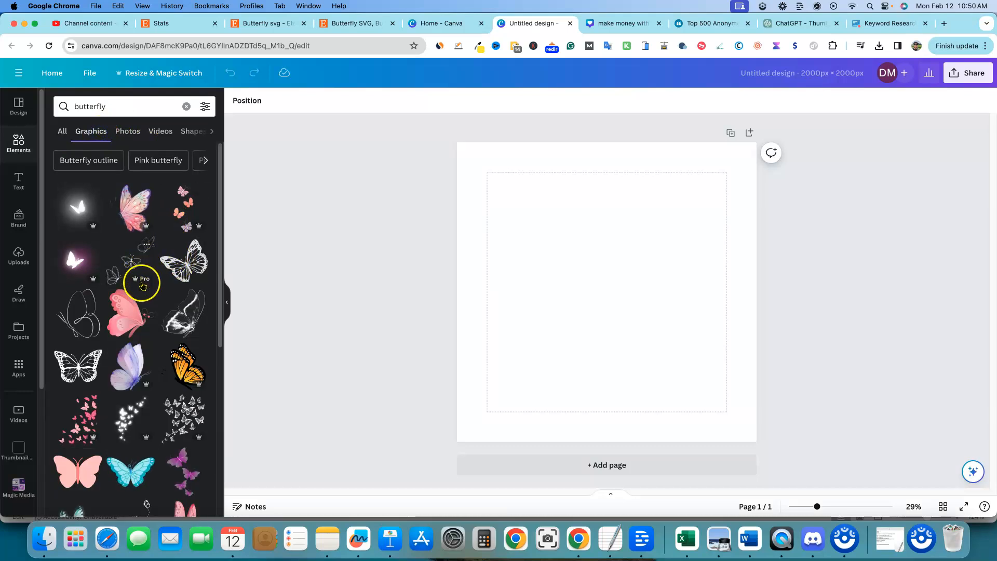
pyautogui.scroll(-1, 153, 328)
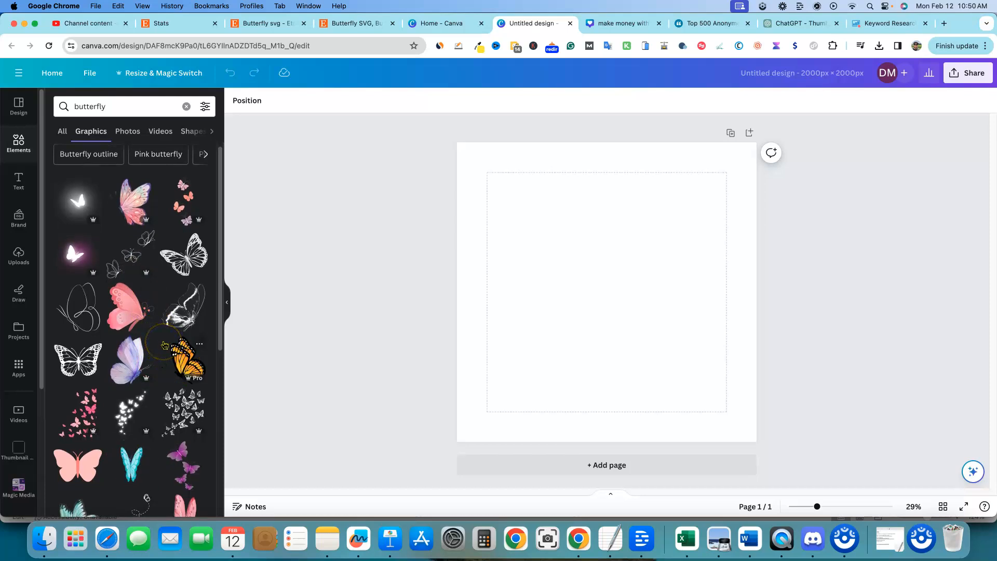
# Step: Scroll through the Etsy butterfly svg listings to compare the designs, prices and reviews
pyautogui.hotkey('ctrl', 'shift', 'Tab')
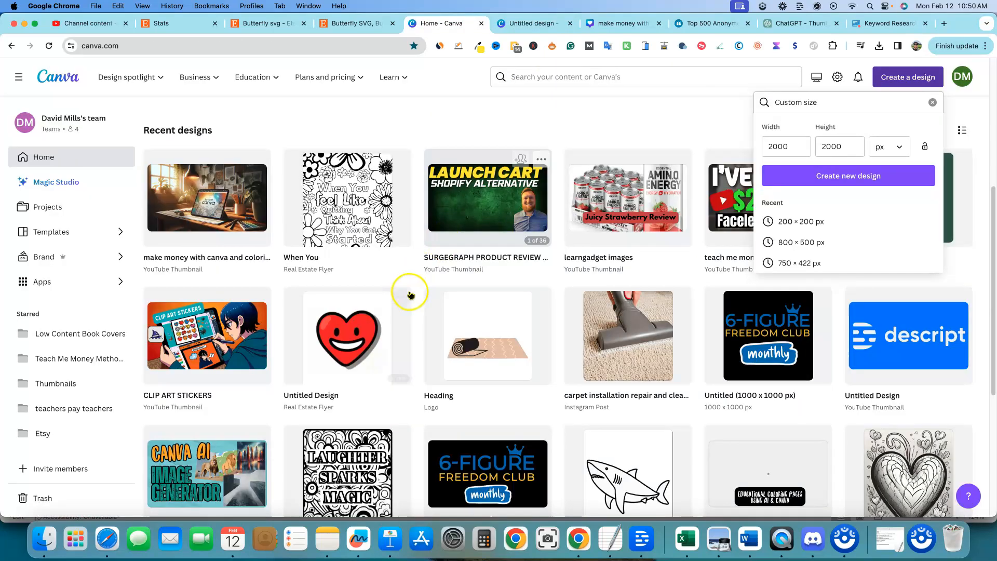
pyautogui.click(289, 23)
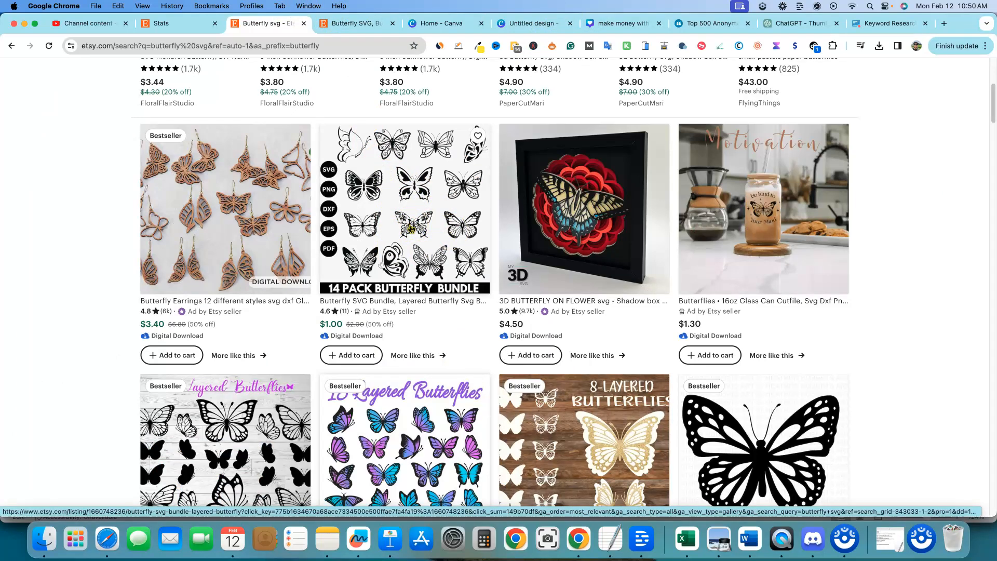
pyautogui.scroll(-3, 387, 260)
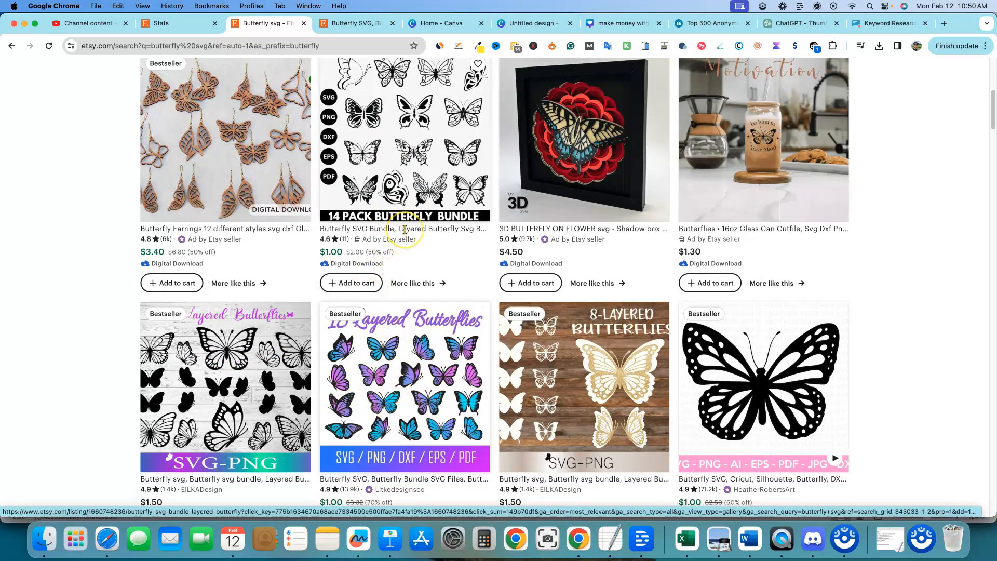
pyautogui.scroll(10, 407, 244)
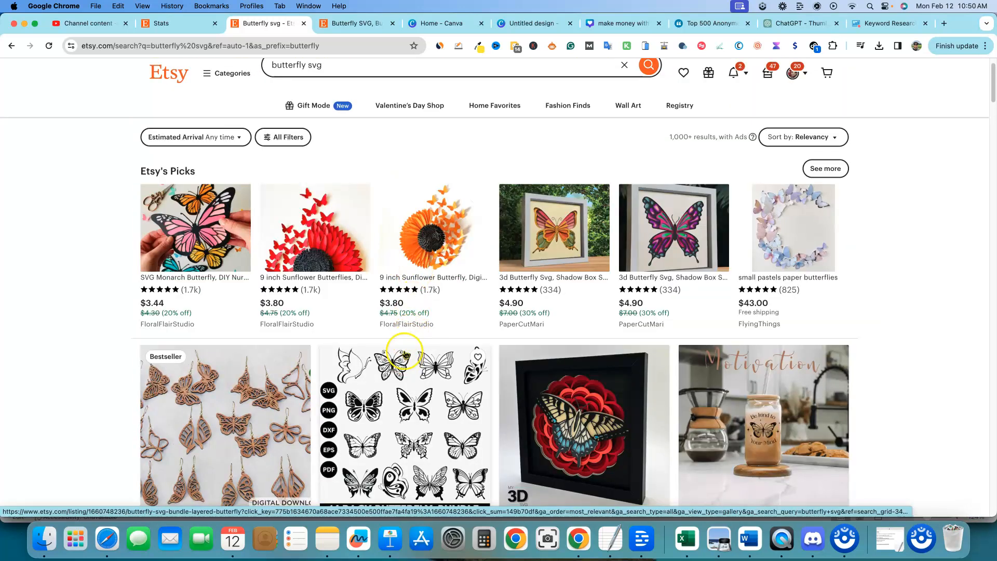
pyautogui.scroll(-2, 410, 358)
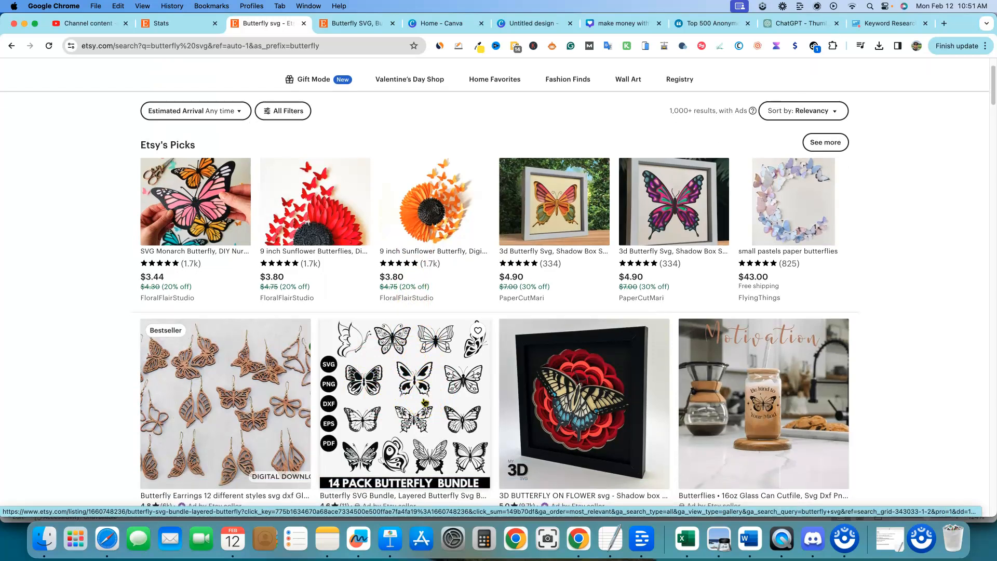
pyautogui.scroll(-8, 434, 427)
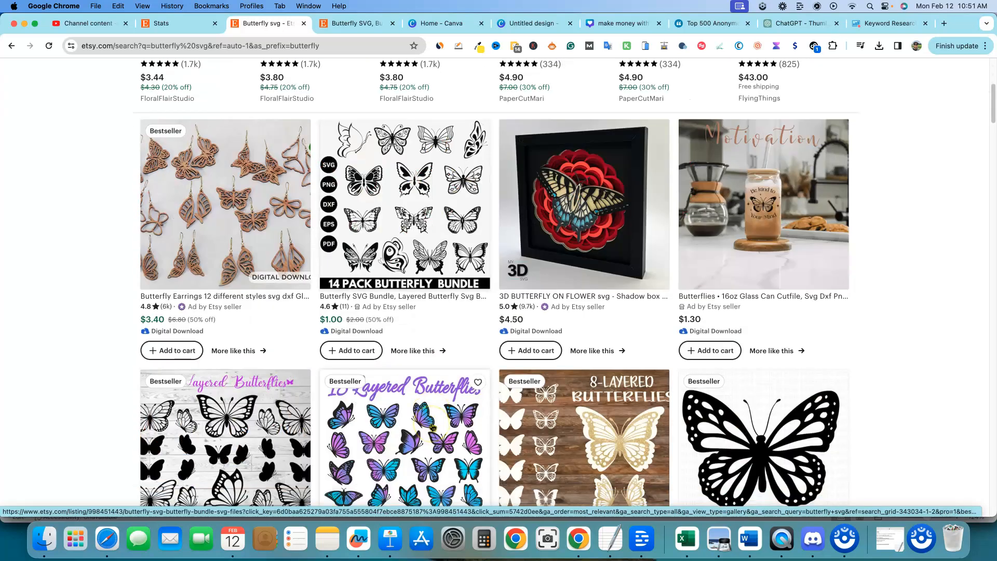
pyautogui.scroll(-12, 432, 427)
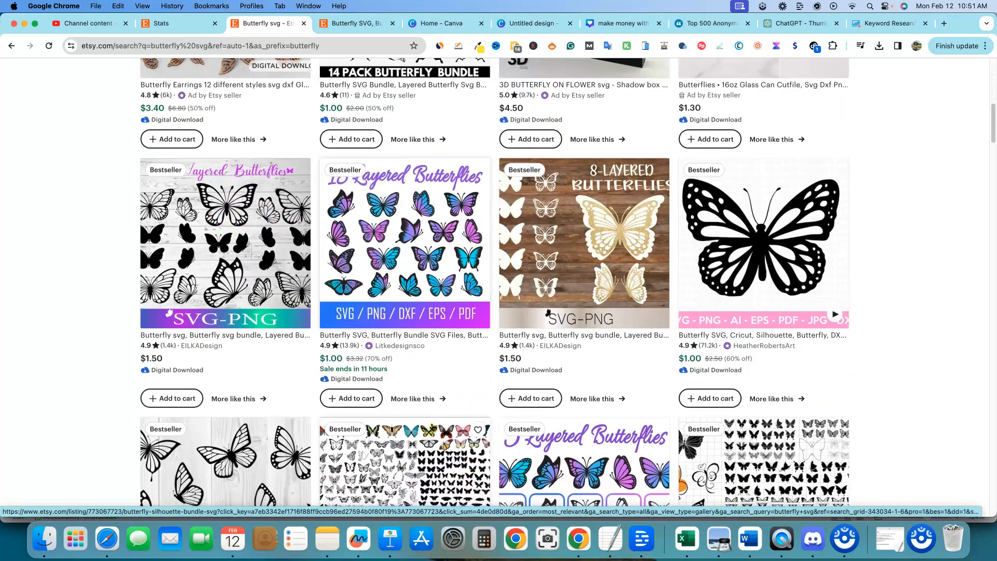
pyautogui.scroll(-13, 434, 427)
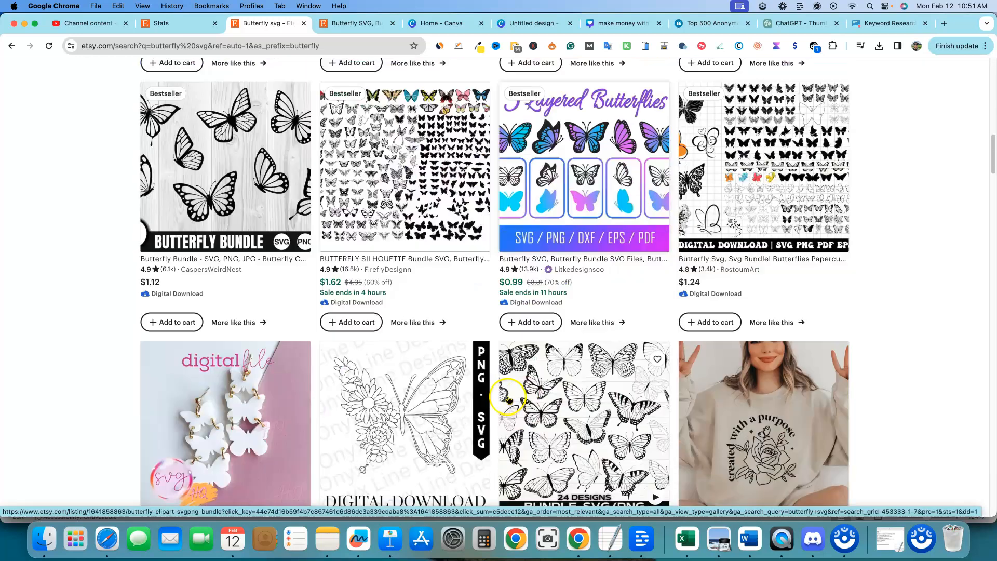
pyautogui.scroll(1, 365, 342)
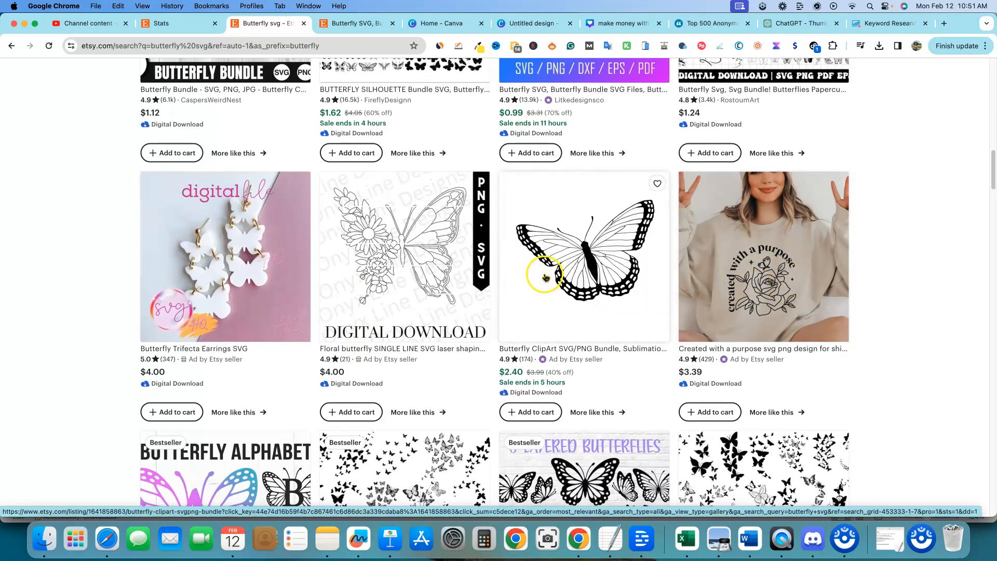
pyautogui.scroll(-1, 467, 279)
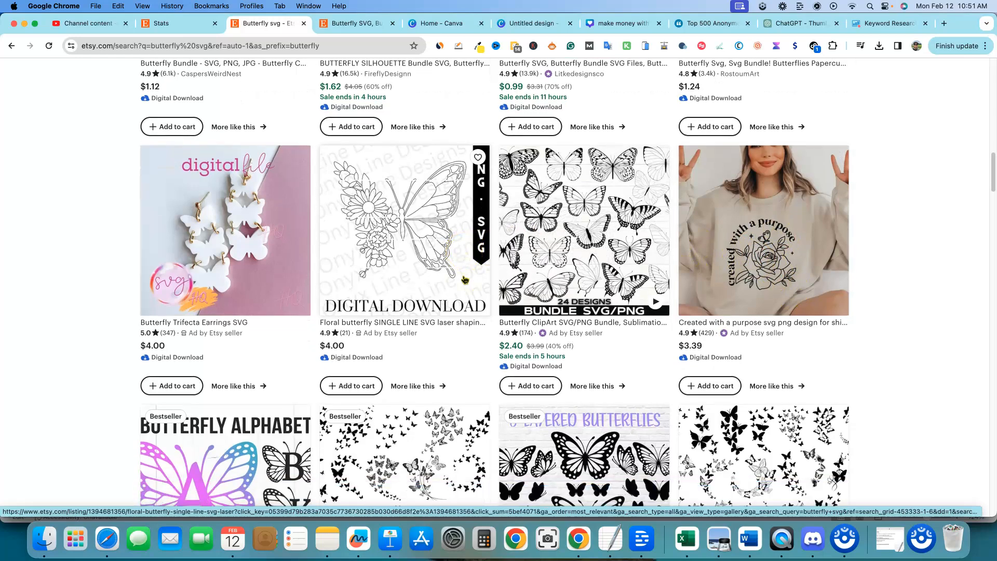
pyautogui.scroll(-6, 465, 279)
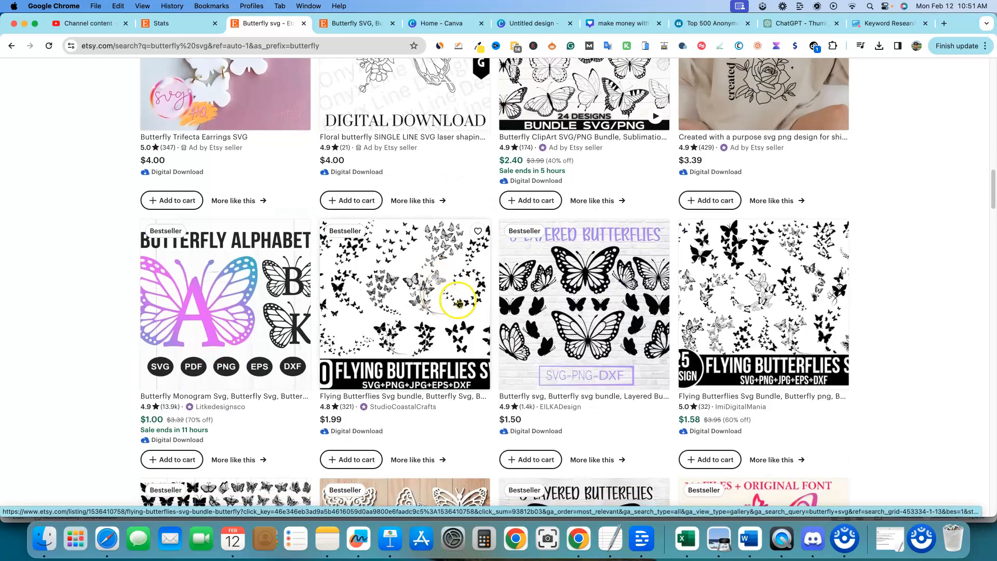
pyautogui.scroll(-6, 396, 305)
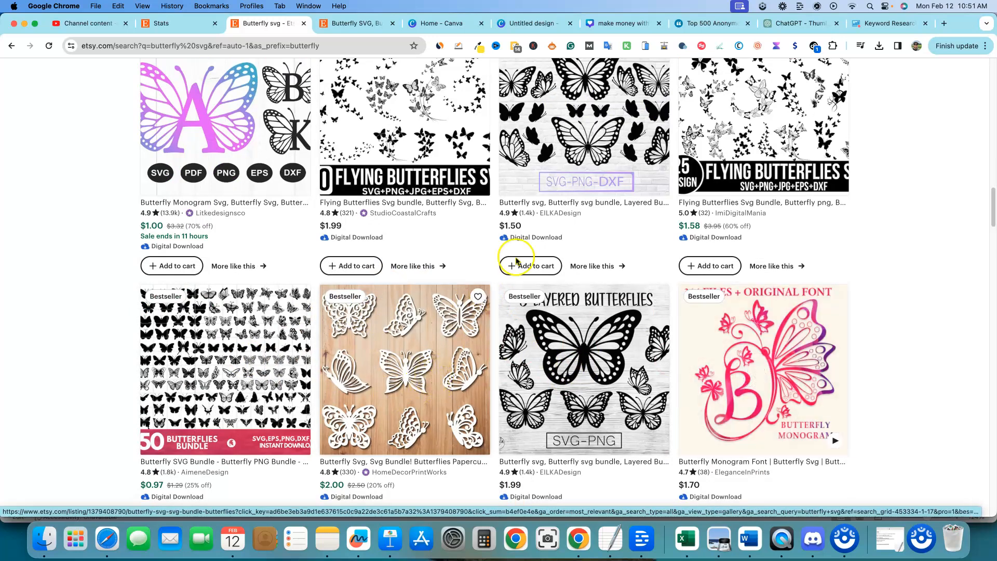
pyautogui.scroll(-8, 535, 276)
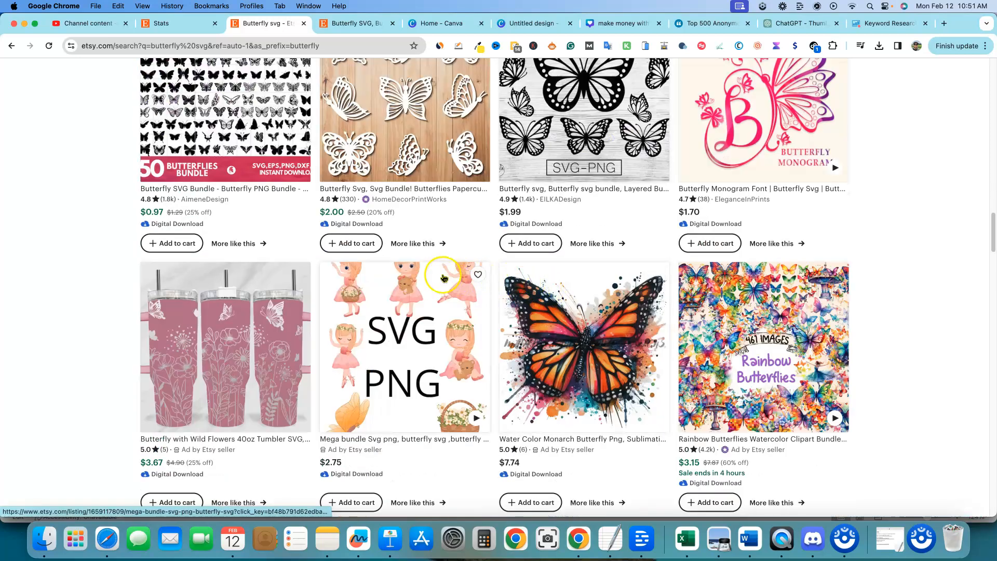
pyautogui.scroll(15, 415, 273)
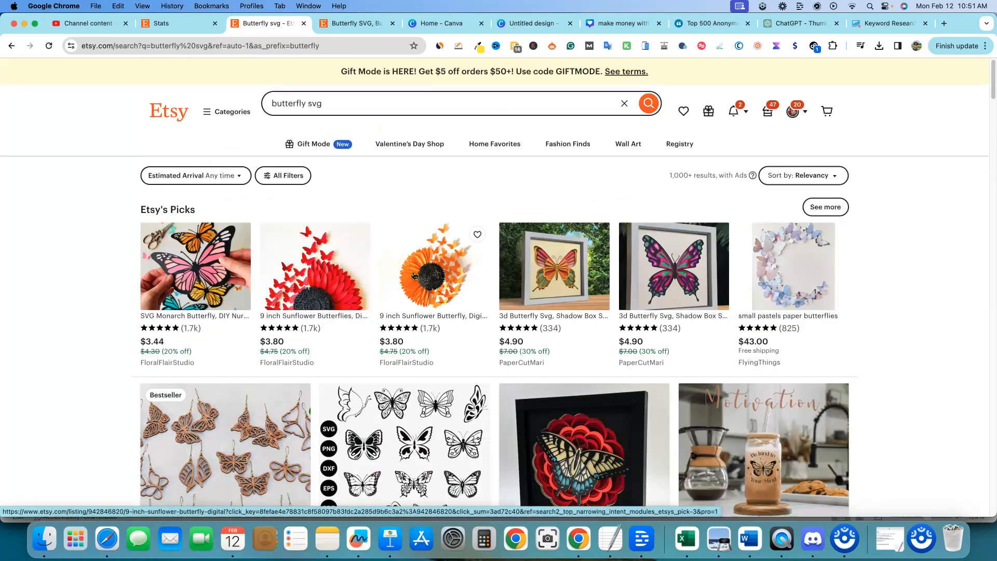
pyautogui.scroll(-3, 412, 281)
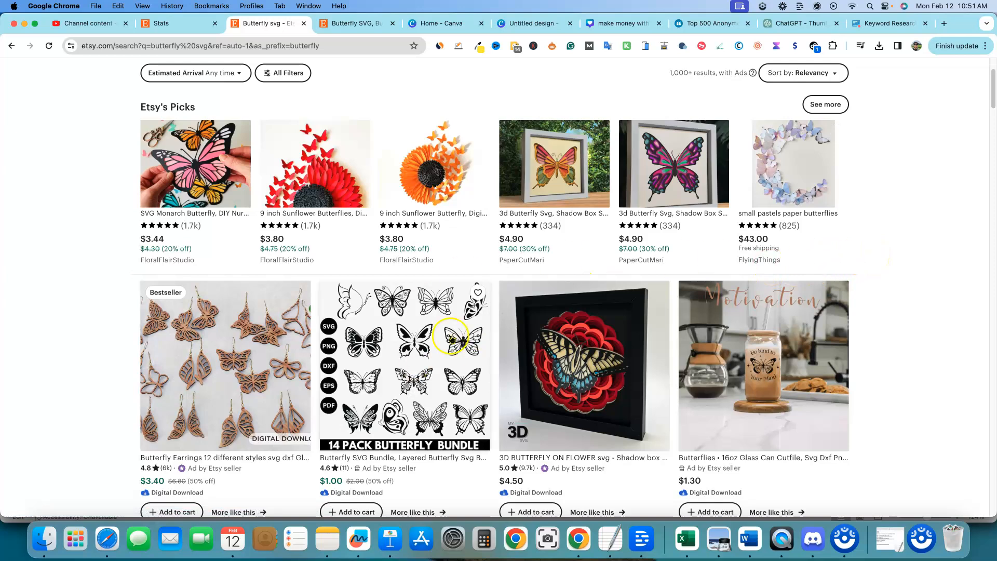
pyautogui.scroll(-3, 361, 374)
pyautogui.scroll(-5, 361, 374)
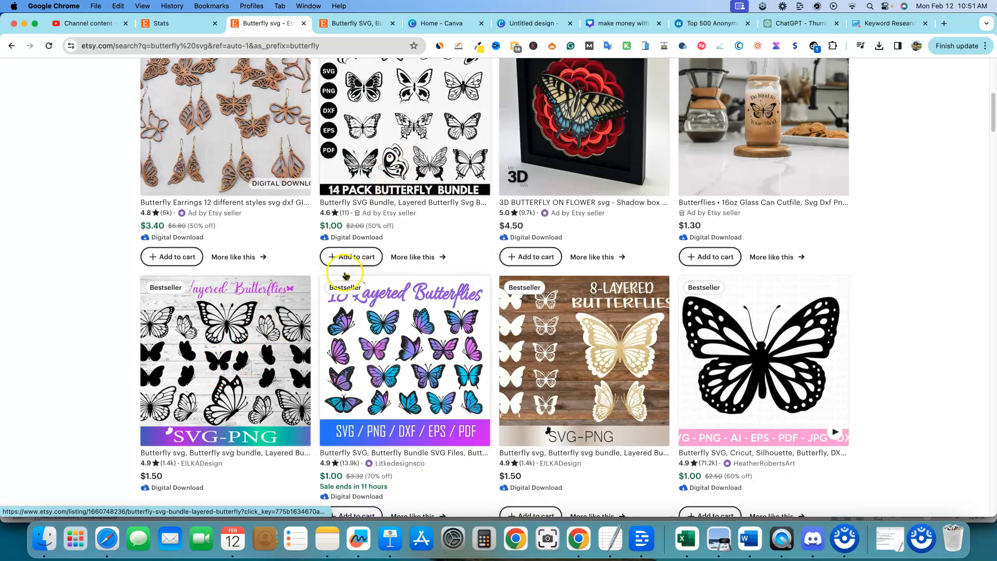
pyautogui.scroll(2, 346, 257)
# Step: Add the black-and-white butterfly graphic to the canvas and enlarge it to fill the design
pyautogui.click(533, 23)
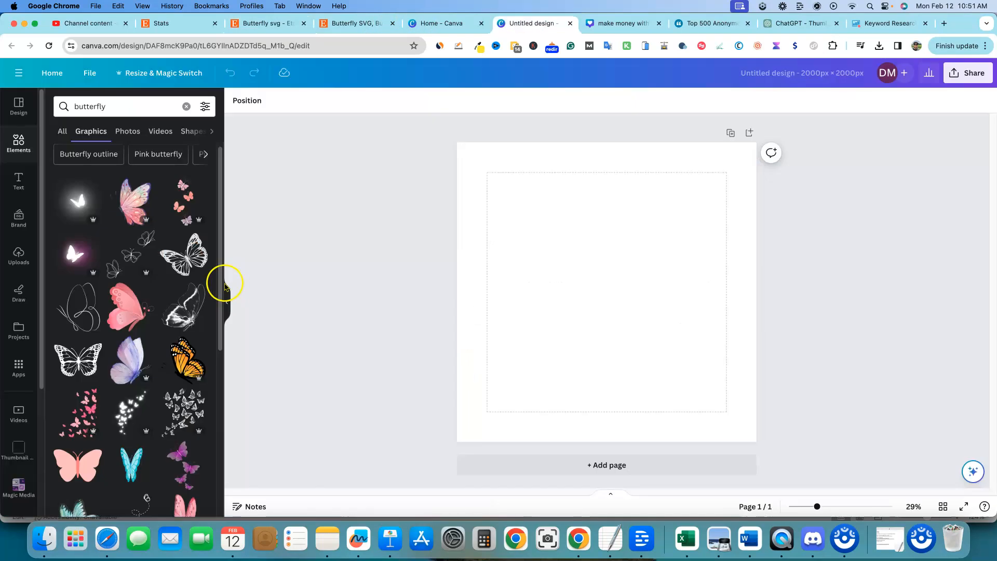
pyautogui.click(193, 258)
pyautogui.moveTo(546, 237); pyautogui.dragTo(468, 150)
pyautogui.moveTo(506, 183); pyautogui.dragTo(520, 183)
pyautogui.moveTo(680, 342); pyautogui.dragTo(718, 410)
pyautogui.moveTo(666, 318)
pyautogui.mouseDown()
pyautogui.moveTo(658, 323)
pyautogui.moveTo(666, 312)
pyautogui.moveTo(668, 331)
pyautogui.mouseUp()
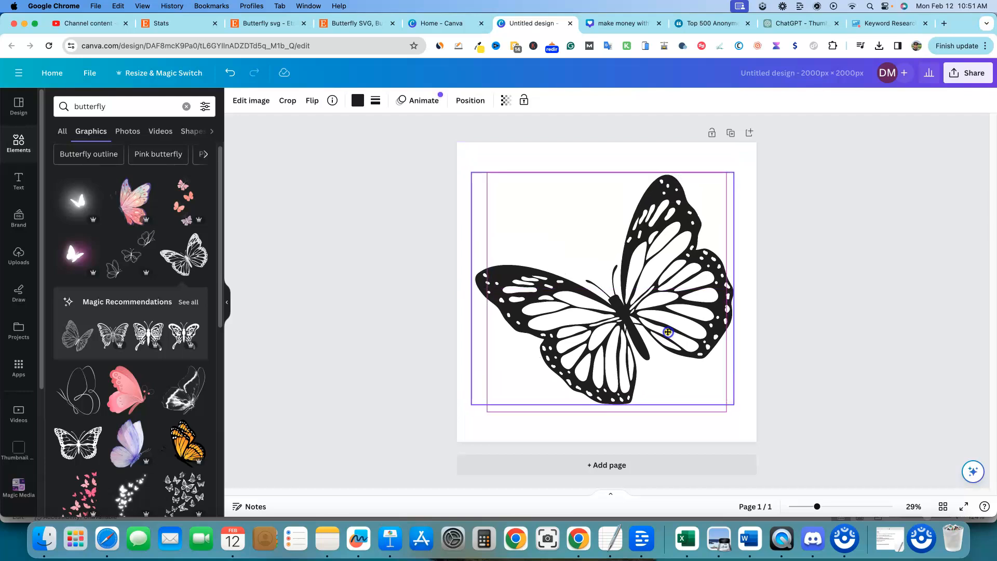
pyautogui.click(876, 315)
pyautogui.click(717, 421)
pyautogui.click(842, 258)
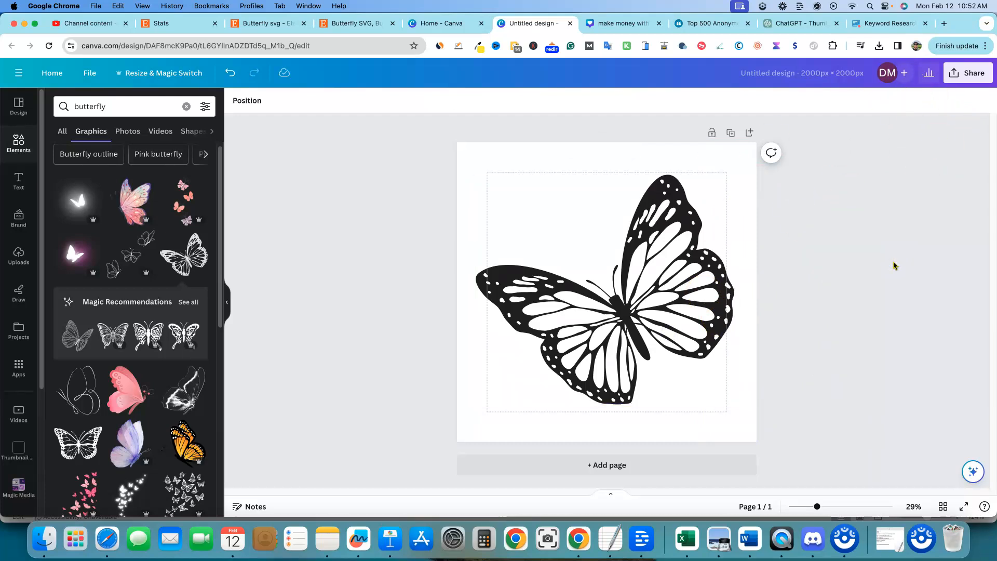
# Step: Download the design as an SVG file
pyautogui.click(986, 78)
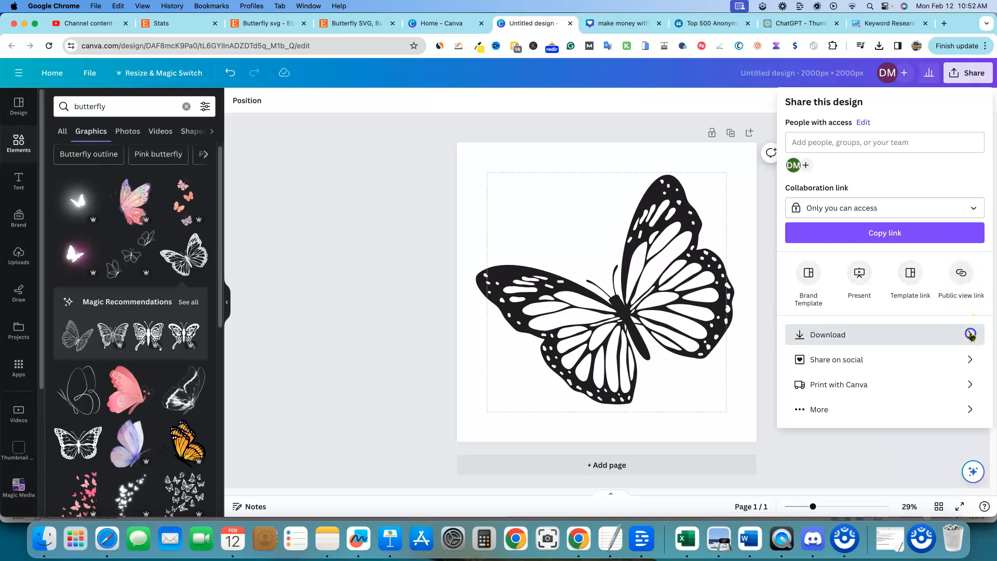
pyautogui.click(970, 334)
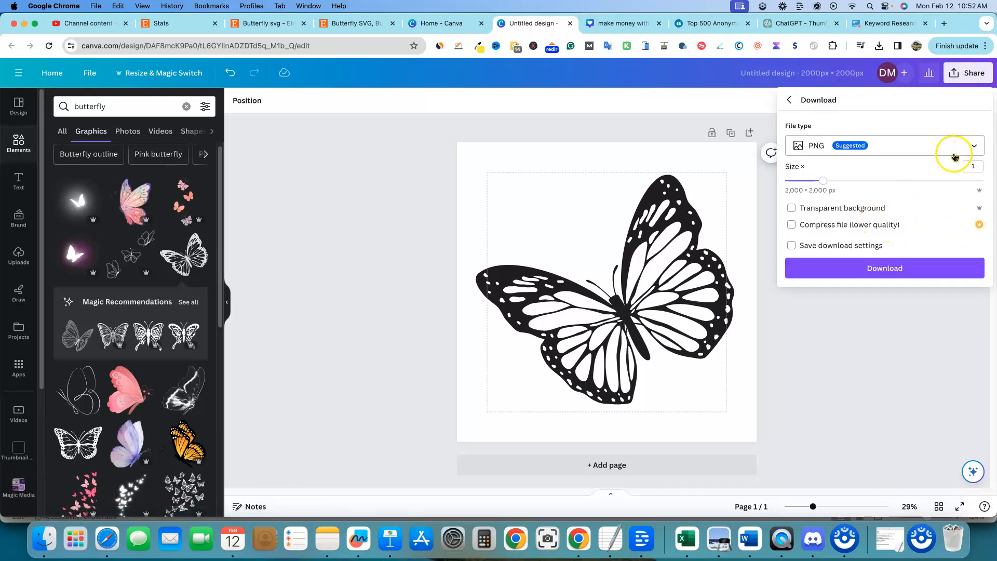
pyautogui.click(976, 146)
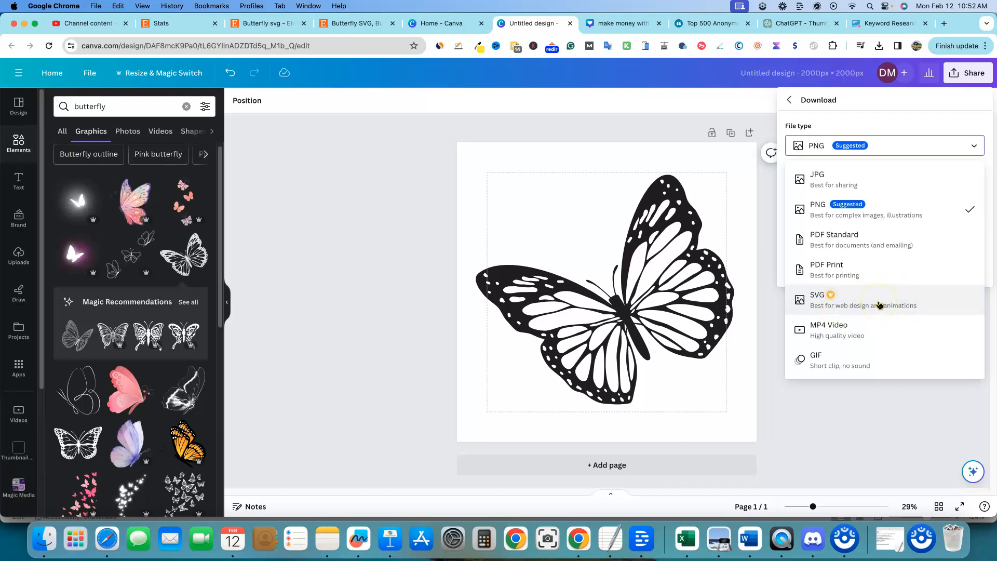
pyautogui.click(850, 296)
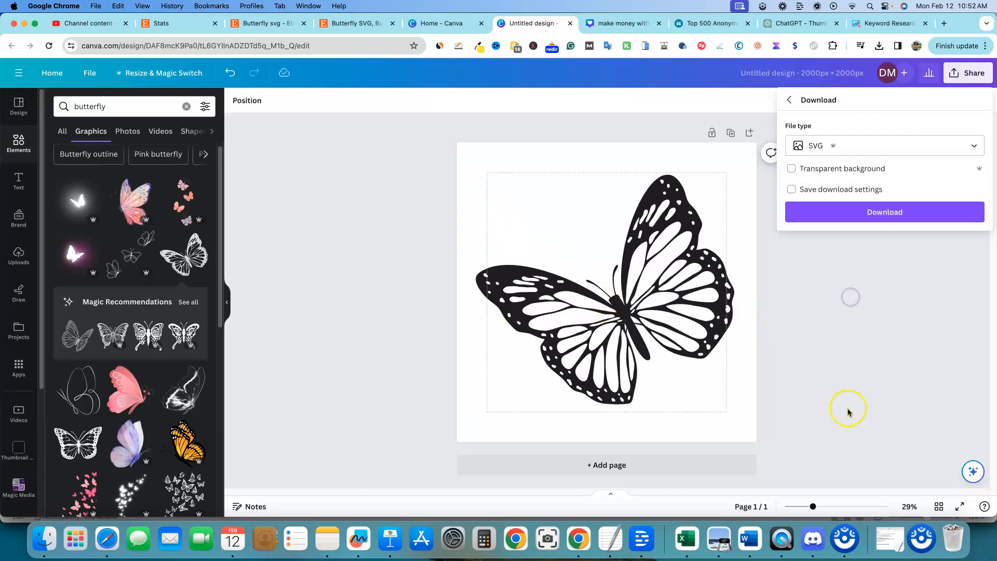
pyautogui.click(885, 213)
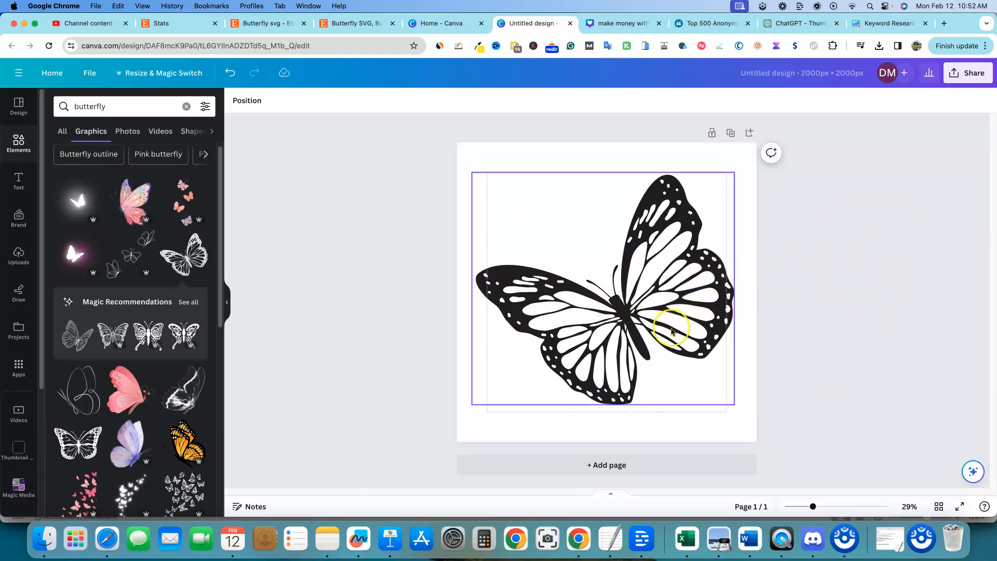
# Step: Add a second page and place the bold symmetrical butterfly from the magic recommendations, enlarged to fill the page
pyautogui.click(750, 135)
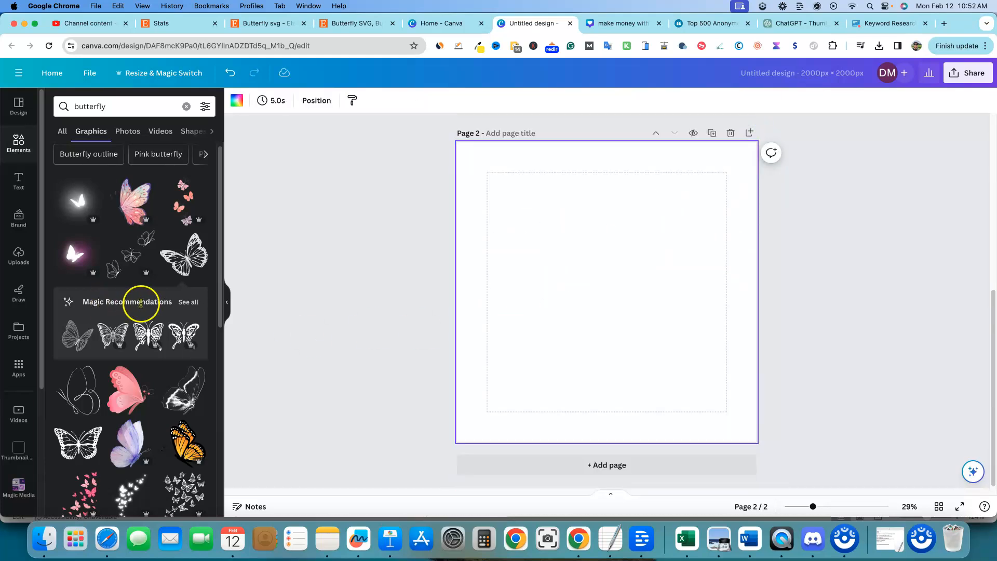
pyautogui.click(187, 303)
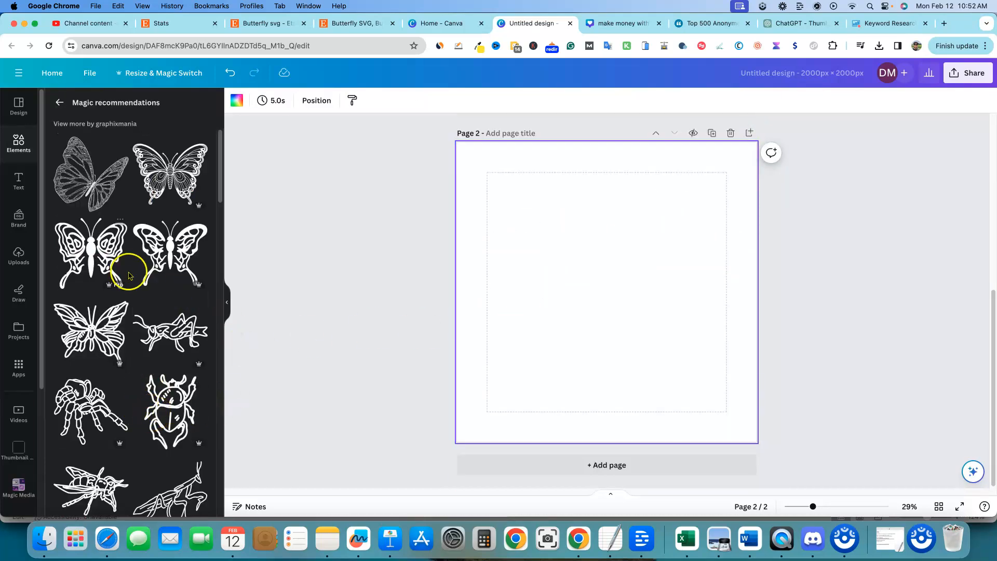
pyautogui.click(92, 255)
pyautogui.moveTo(545, 233); pyautogui.dragTo(487, 179)
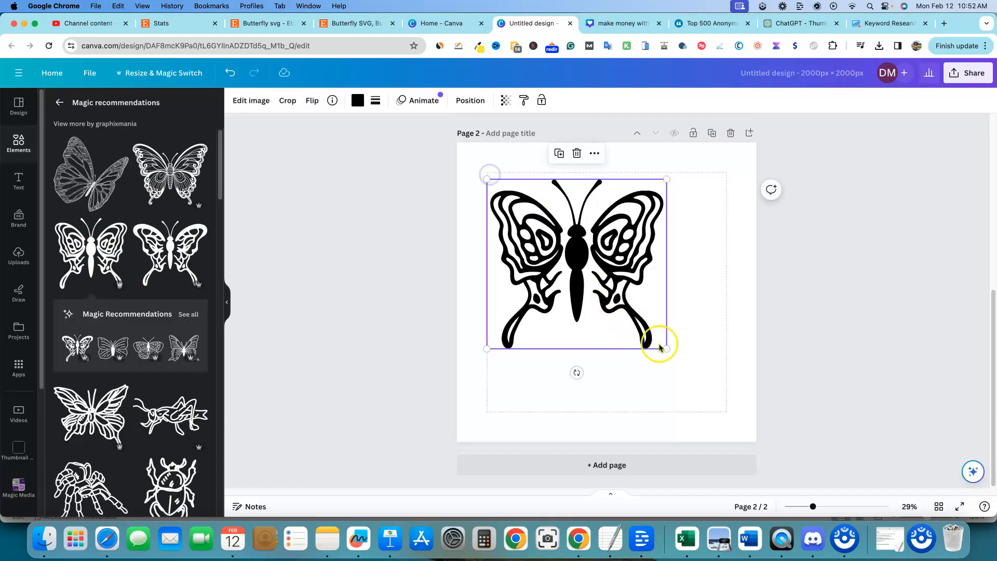
pyautogui.moveTo(668, 352); pyautogui.dragTo(717, 416)
pyautogui.click(866, 335)
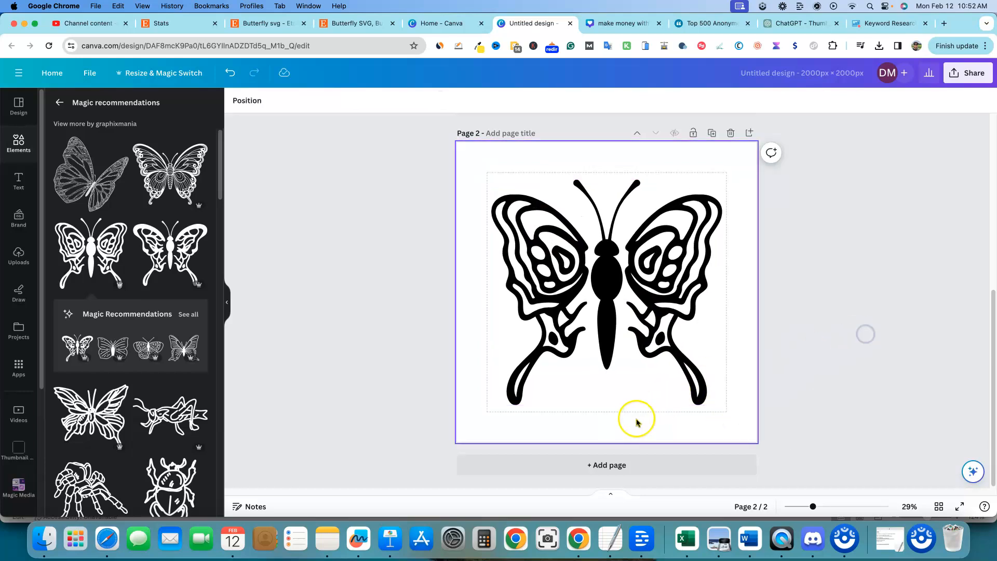
# Step: Add a third page with the ornate line-art butterfly graphic, enlarged to fill the page
pyautogui.click(749, 133)
pyautogui.click(169, 165)
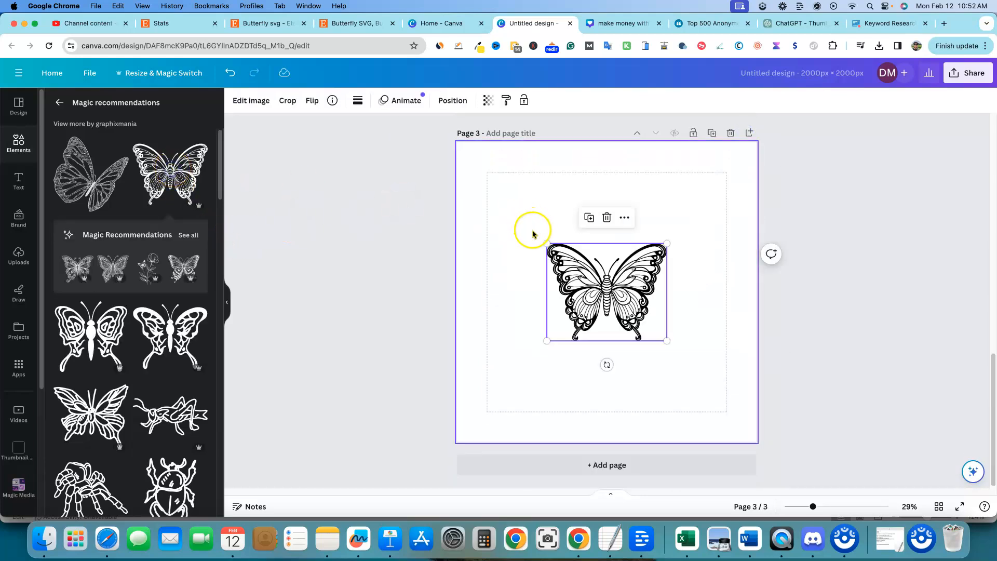
pyautogui.moveTo(547, 243); pyautogui.dragTo(502, 175)
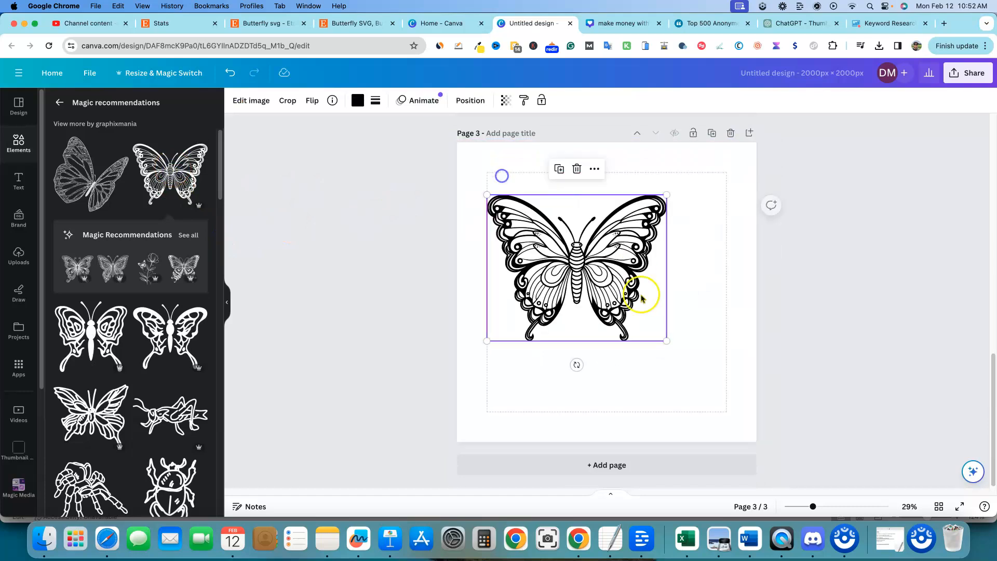
pyautogui.moveTo(667, 340); pyautogui.dragTo(728, 423)
pyautogui.moveTo(673, 322)
pyautogui.mouseDown()
pyautogui.moveTo(664, 324)
pyautogui.moveTo(665, 313)
pyautogui.mouseUp()
pyautogui.click(852, 298)
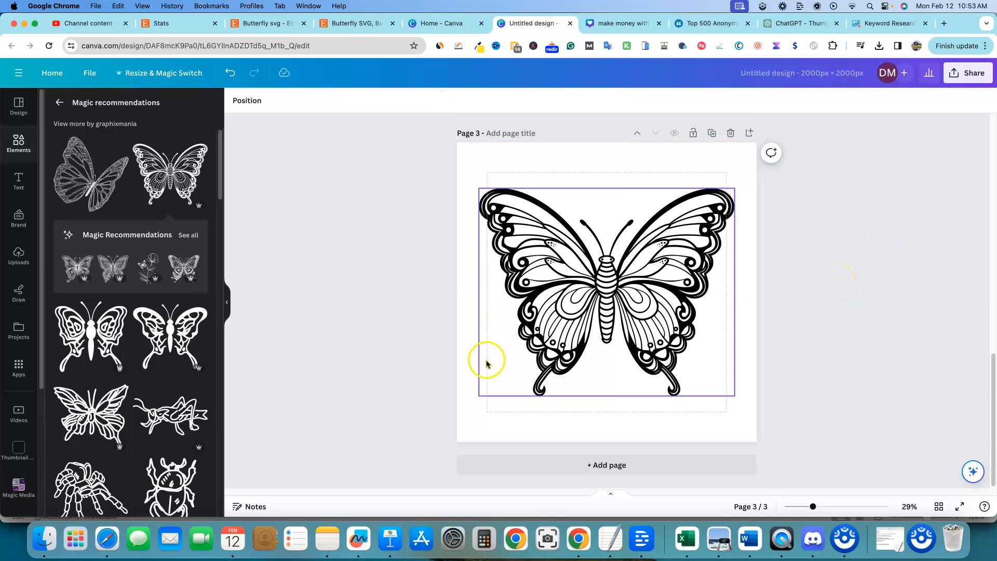
# Step: Add a fourth page with the sketched butterfly graphic, enlarged to fill the page
pyautogui.click(749, 134)
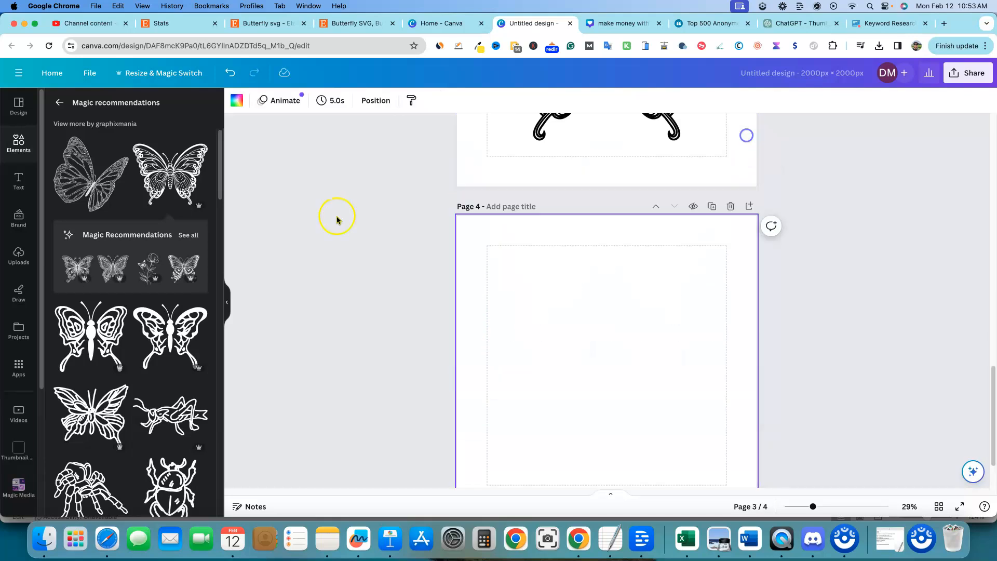
pyautogui.click(103, 195)
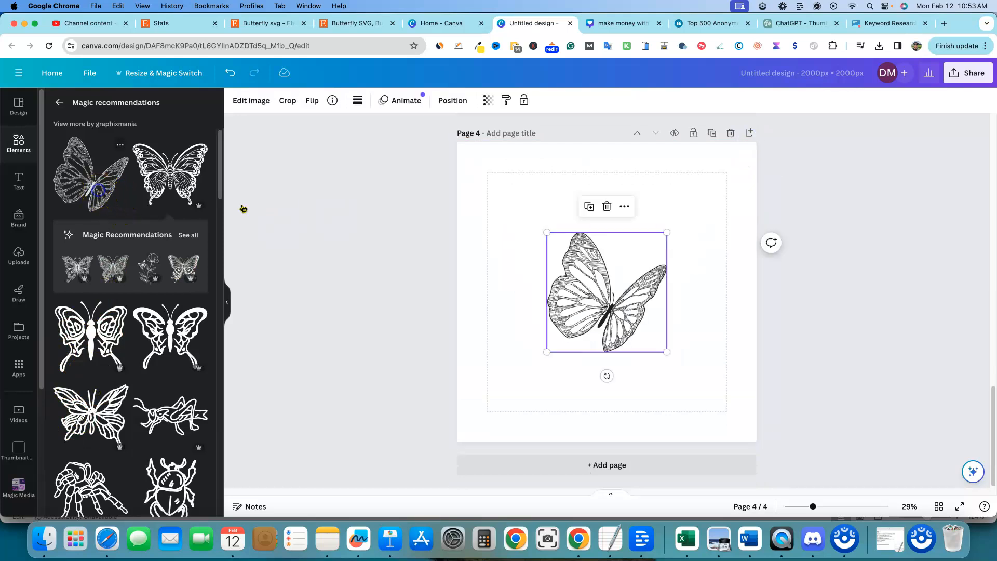
pyautogui.moveTo(545, 232); pyautogui.dragTo(476, 161)
pyautogui.moveTo(665, 353); pyautogui.dragTo(731, 415)
pyautogui.moveTo(632, 339); pyautogui.dragTo(637, 336)
pyautogui.click(886, 341)
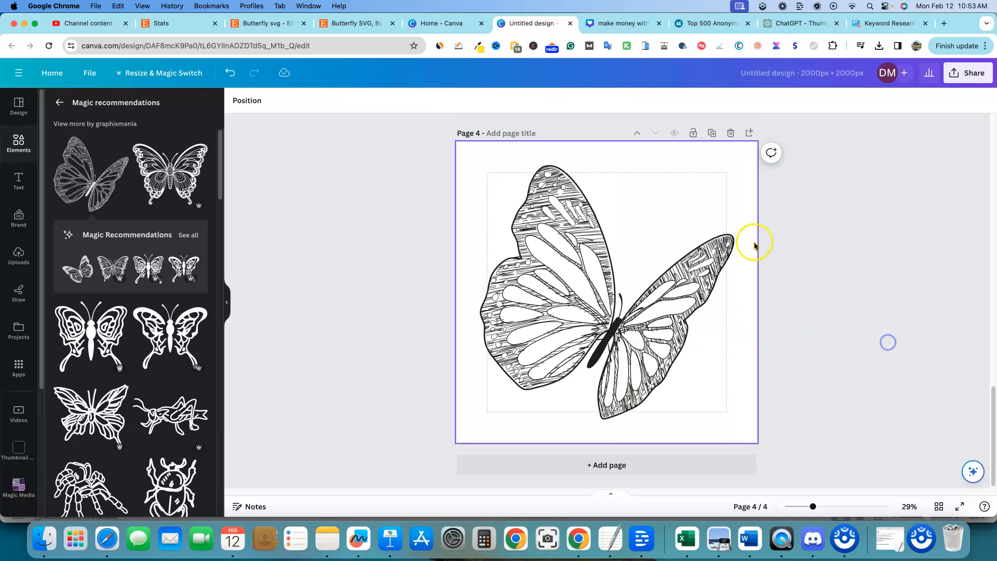
# Step: Add a fifth page with the bold outlined butterfly graphic, enlarged to fill the page
pyautogui.click(740, 134)
pyautogui.click(91, 413)
pyautogui.moveTo(543, 240); pyautogui.dragTo(492, 167)
pyautogui.moveTo(669, 344); pyautogui.dragTo(730, 403)
# Step: Add a sixth page and place the black-and-white butterfly graphic from the butterfly search results across it
pyautogui.click(750, 133)
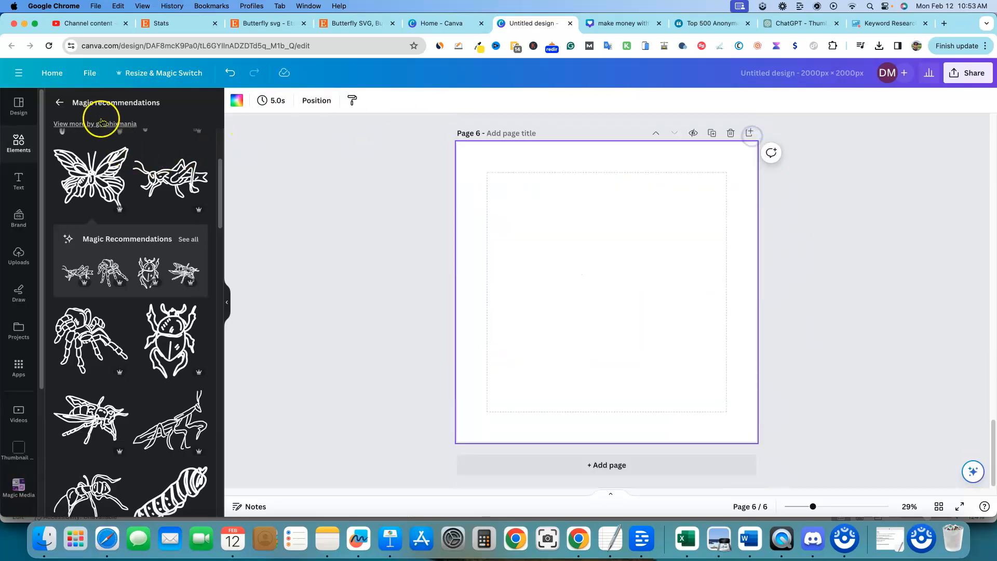
pyautogui.click(59, 102)
pyautogui.scroll(-2, 124, 323)
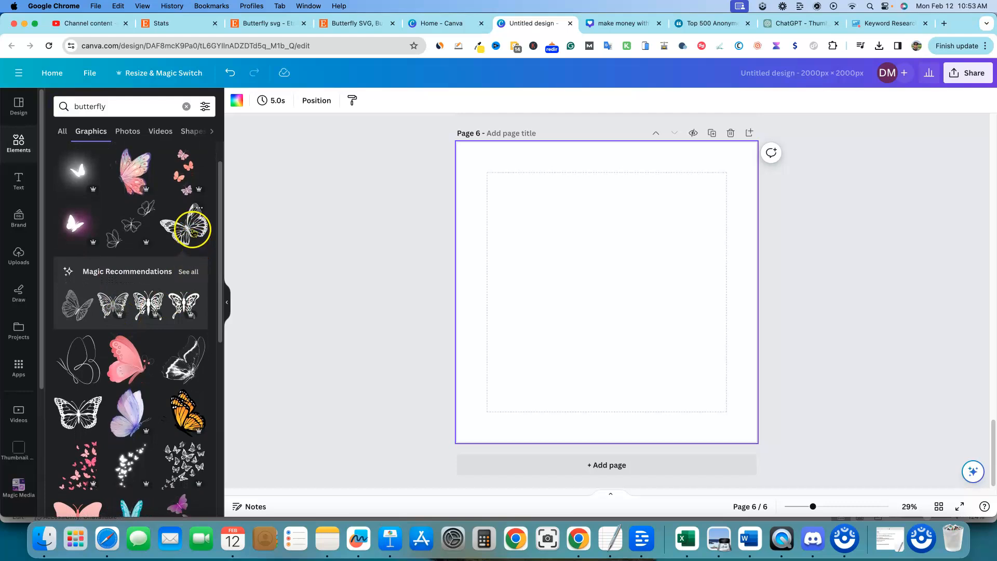
pyautogui.scroll(20, 659, 345)
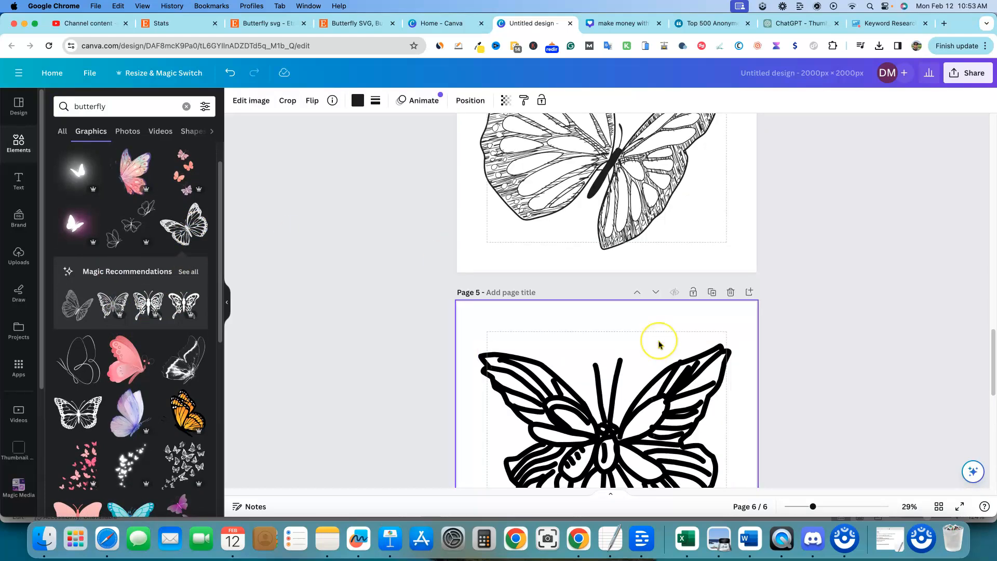
pyautogui.scroll(-20, 650, 318)
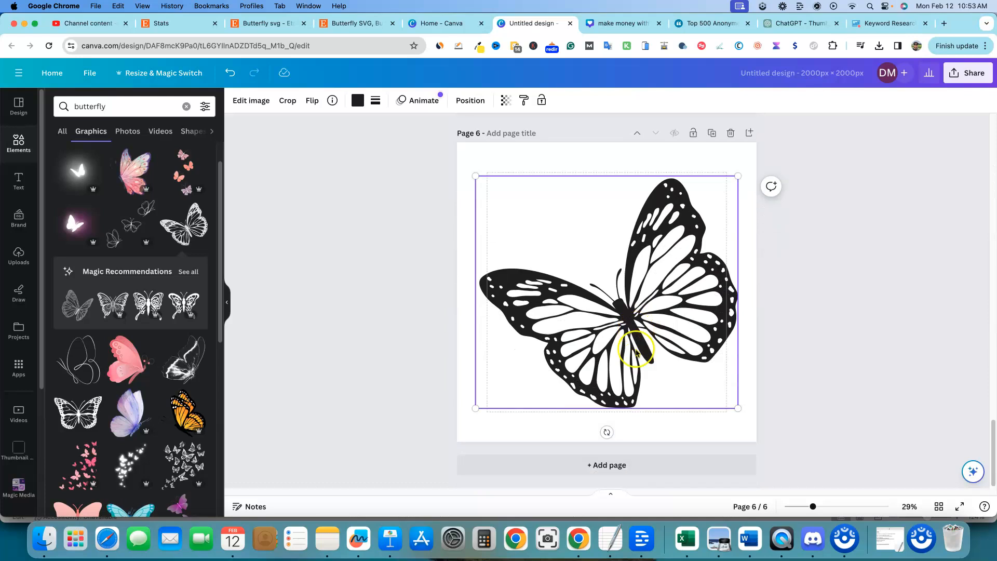
pyautogui.moveTo(640, 329); pyautogui.dragTo(646, 344)
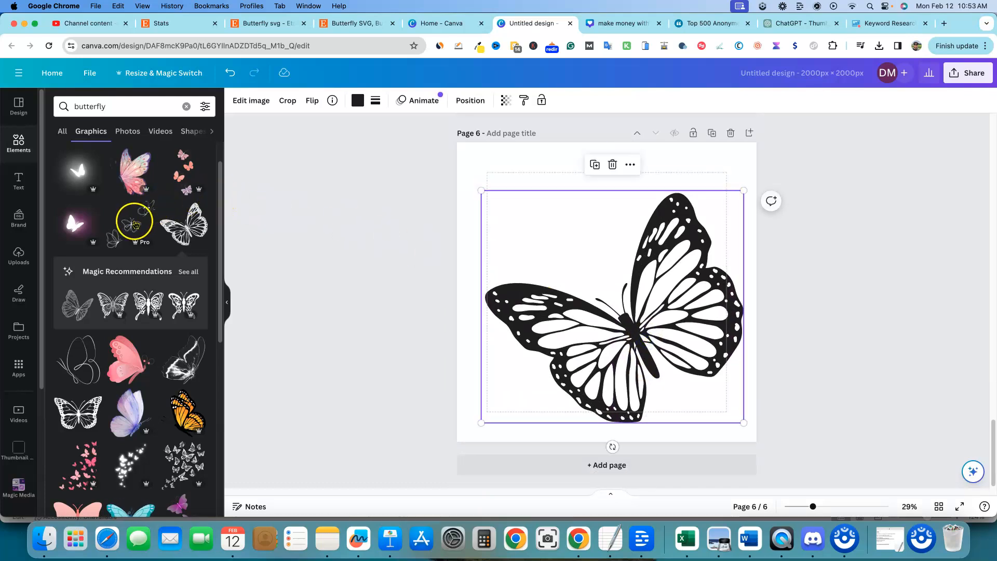
# Step: Add the small outlined butterflies graphic above the large butterfly, rotating and resizing it into the upper-left corner
pyautogui.moveTo(133, 227); pyautogui.dragTo(580, 220)
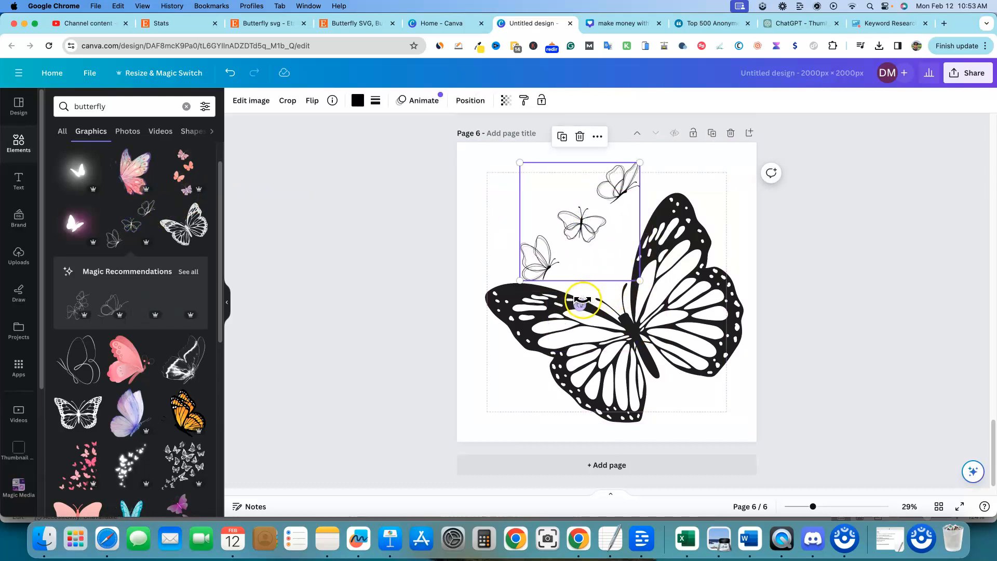
pyautogui.moveTo(578, 304); pyautogui.dragTo(557, 303)
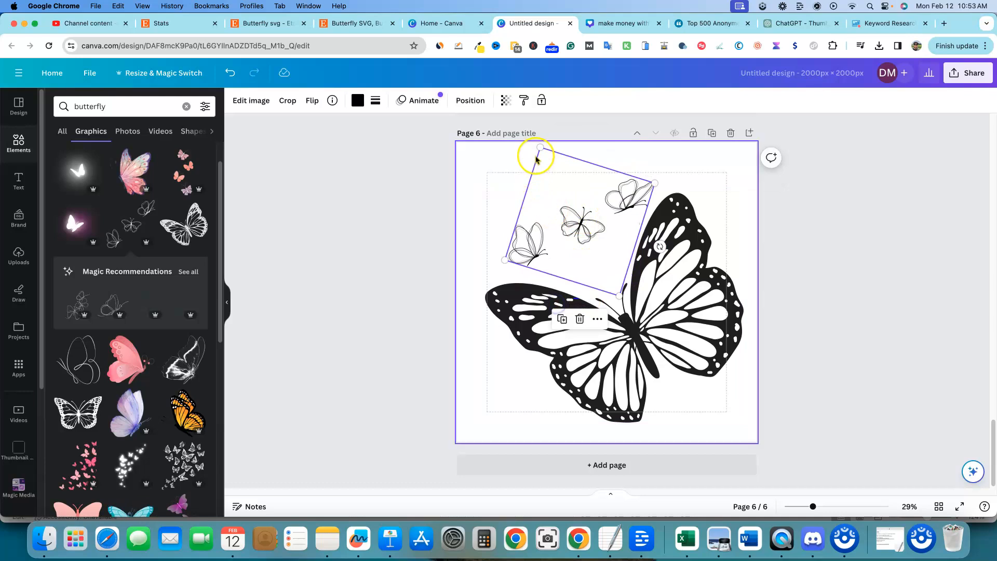
pyautogui.moveTo(540, 149); pyautogui.dragTo(529, 125)
pyautogui.moveTo(577, 218); pyautogui.dragTo(573, 228)
pyautogui.click(865, 272)
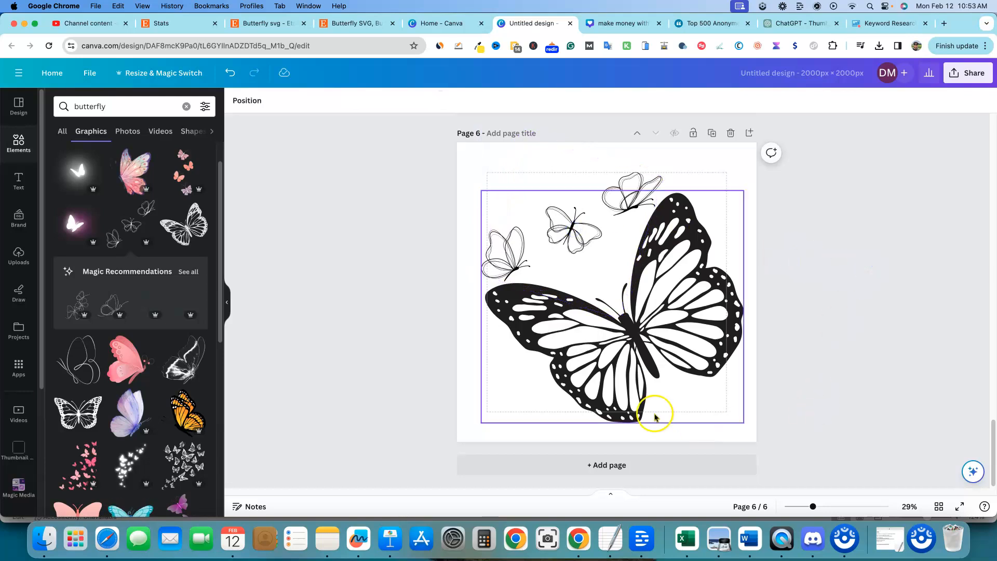
# Step: Add a seventh page with the grayscale butterfly image, enlarged to fill the page
pyautogui.click(750, 133)
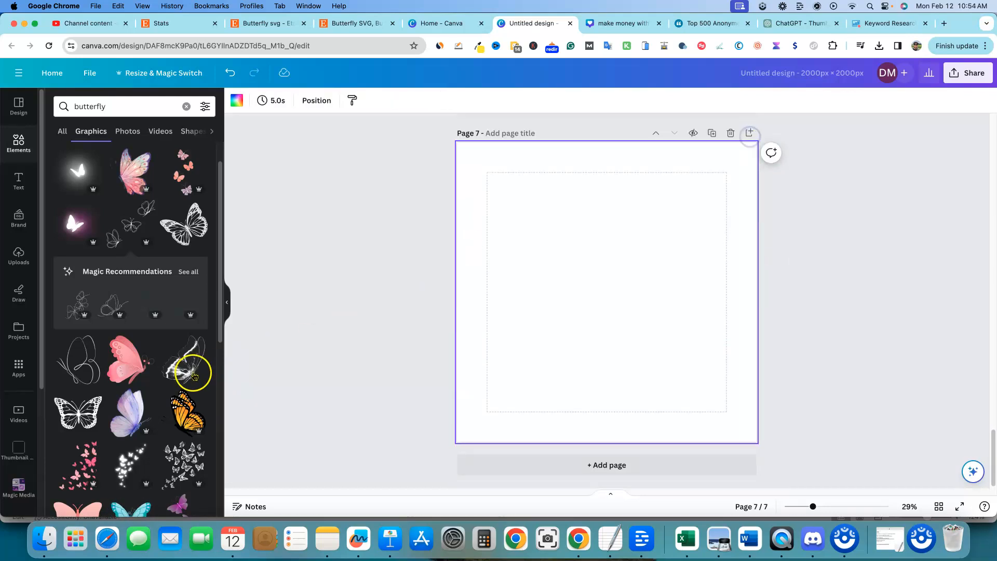
pyautogui.scroll(-1, 188, 379)
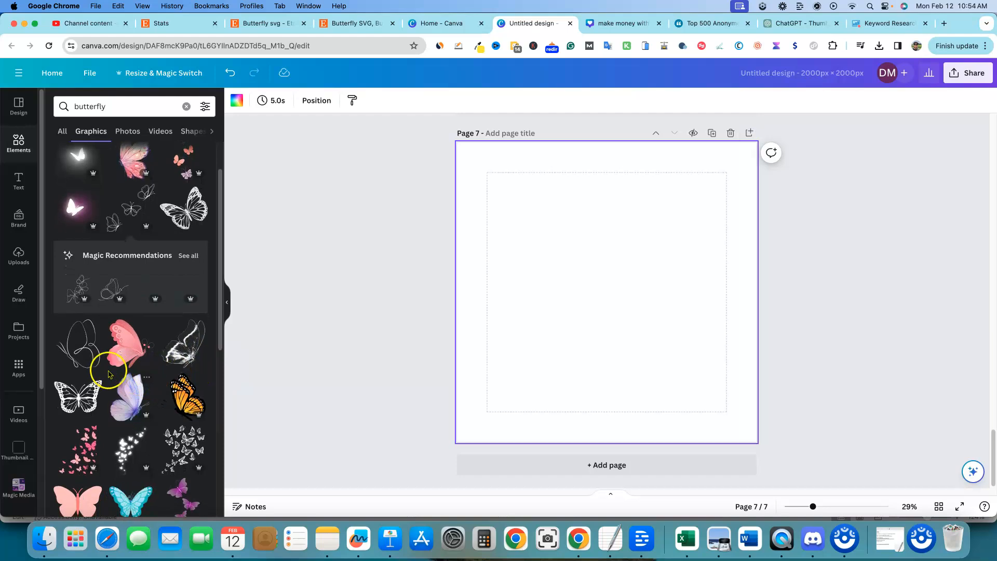
pyautogui.scroll(-4, 172, 267)
pyautogui.click(172, 267)
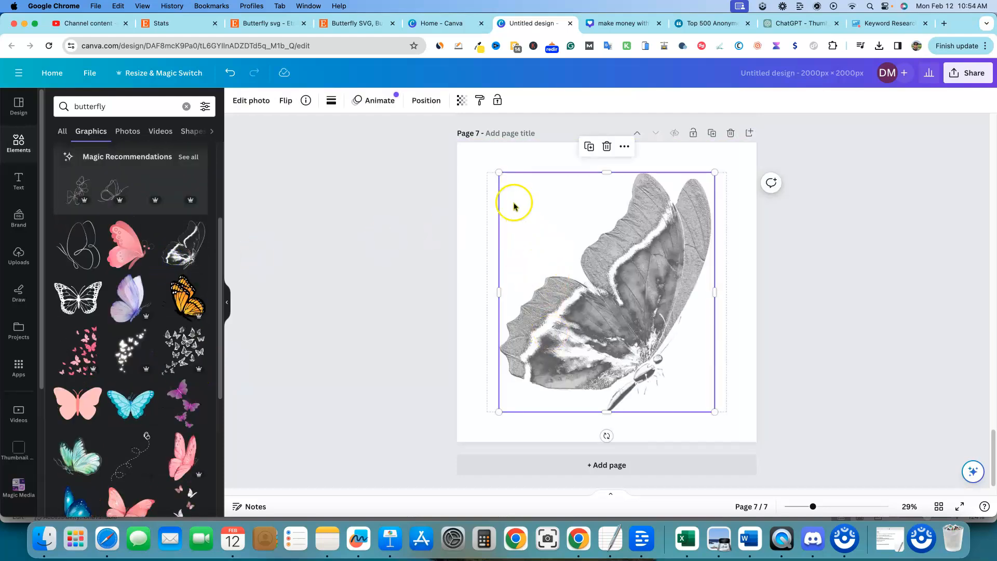
pyautogui.moveTo(500, 173); pyautogui.dragTo(467, 138)
pyautogui.moveTo(596, 268)
pyautogui.mouseDown()
pyautogui.moveTo(588, 281)
pyautogui.moveTo(605, 280)
pyautogui.mouseUp()
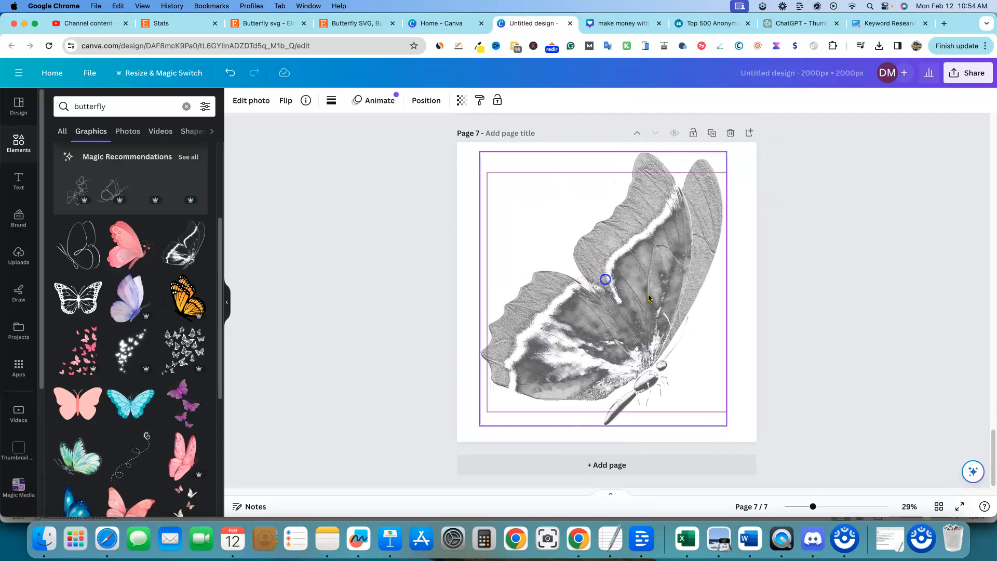
pyautogui.click(796, 476)
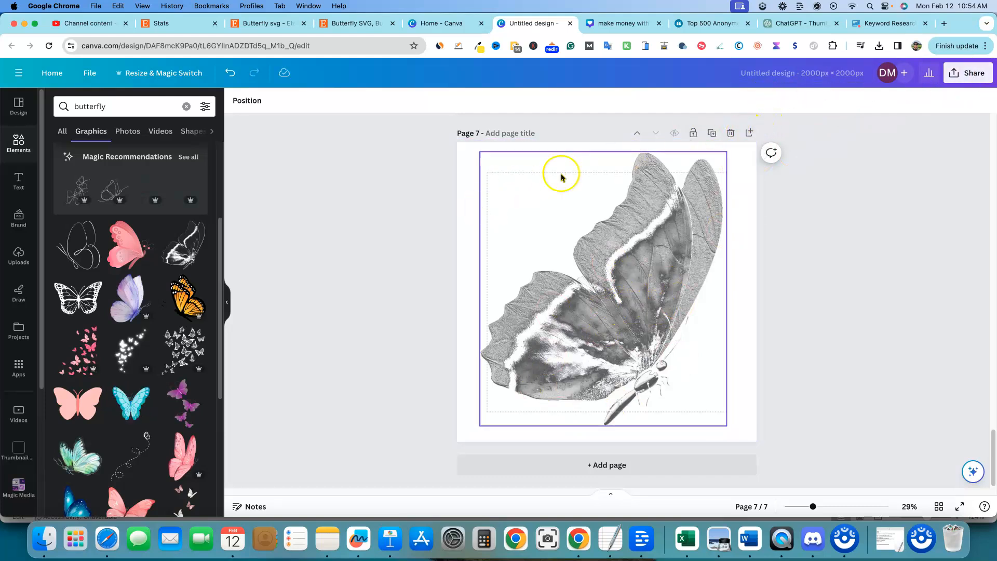
# Step: Add an eighth page with another butterfly graphic from the search results, enlarged across the page
pyautogui.click(749, 133)
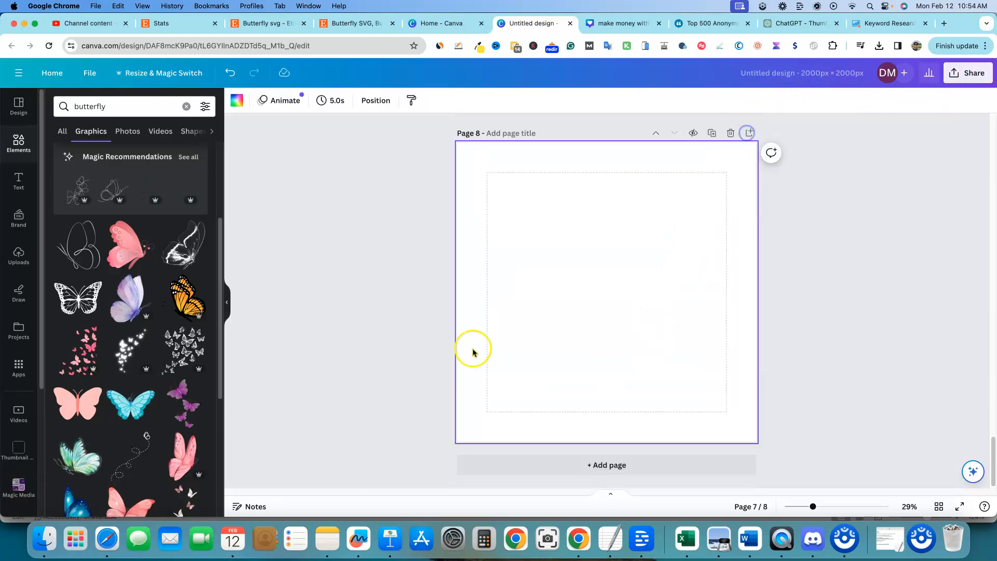
pyautogui.click(146, 362)
pyautogui.moveTo(554, 232); pyautogui.dragTo(425, 86)
pyautogui.moveTo(510, 160); pyautogui.dragTo(600, 281)
pyautogui.click(836, 230)
# Step: Add a ninth page and filter the butterfly graphics search results by the colour black
pyautogui.click(752, 132)
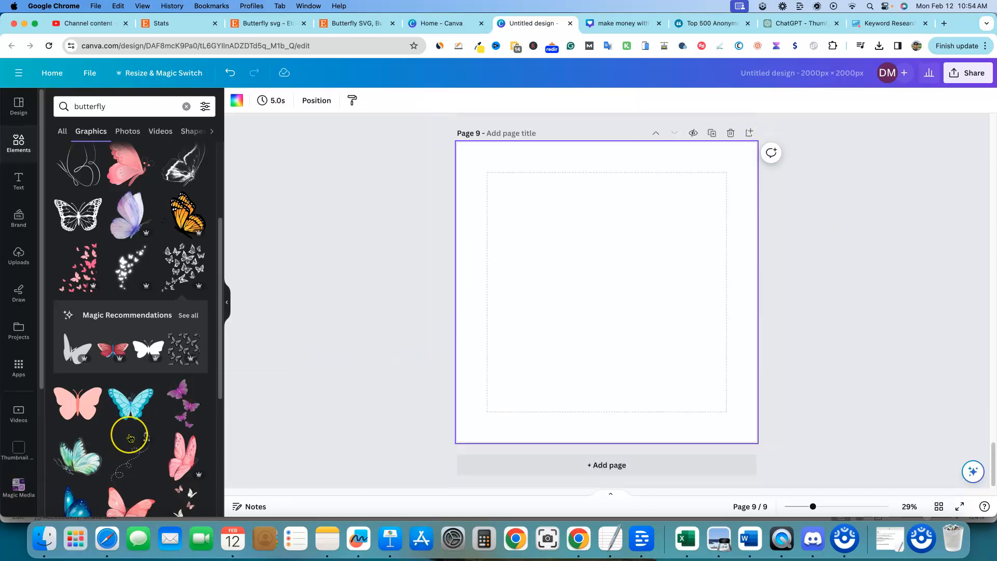
pyautogui.scroll(-4, 131, 438)
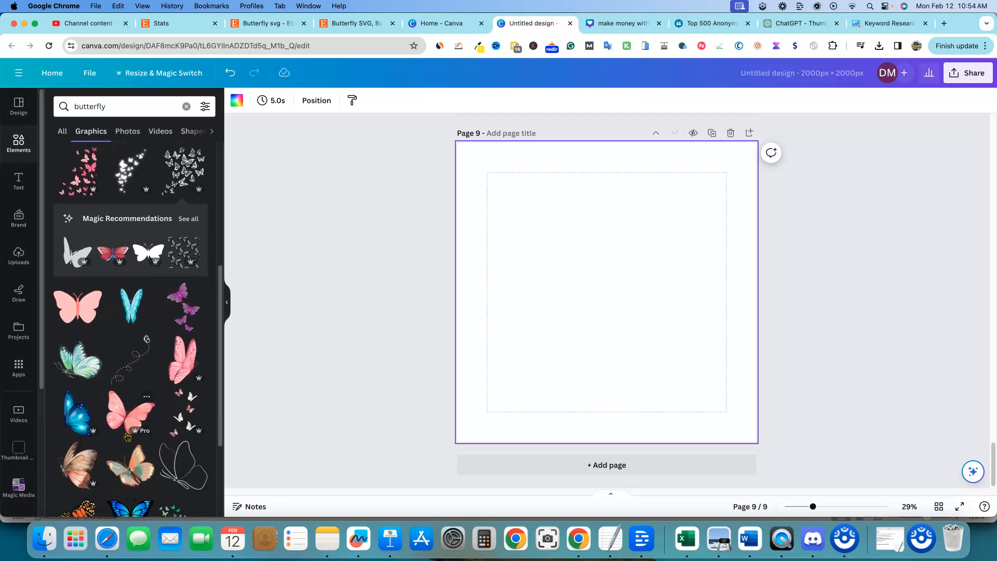
pyautogui.scroll(-1, 120, 416)
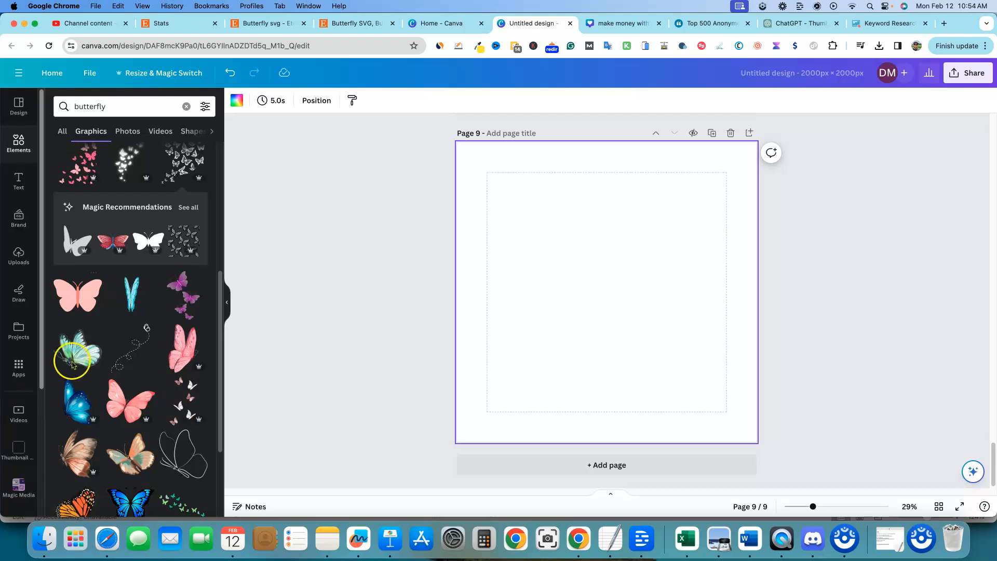
pyautogui.scroll(-1, 122, 399)
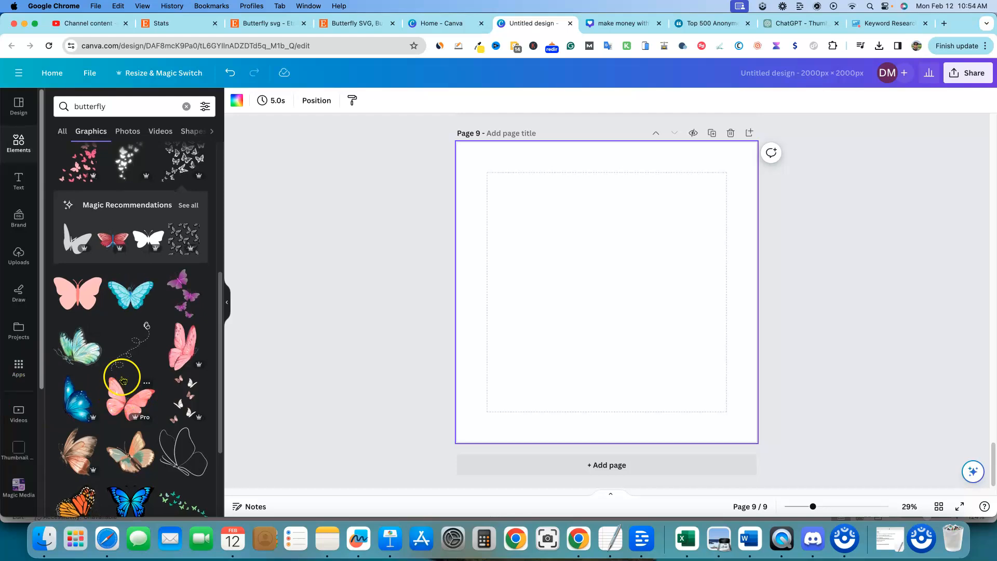
pyautogui.scroll(10, 166, 340)
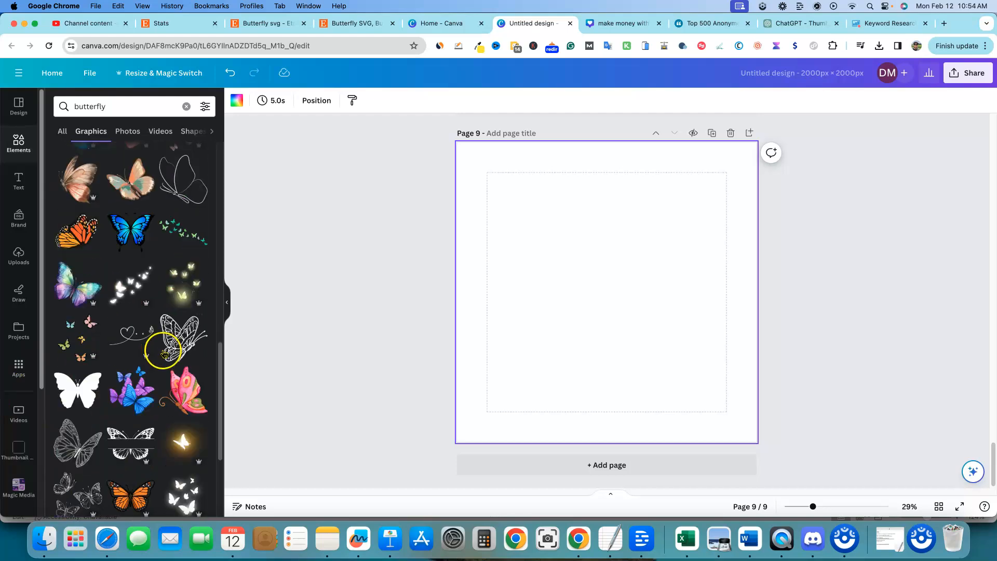
pyautogui.click(204, 110)
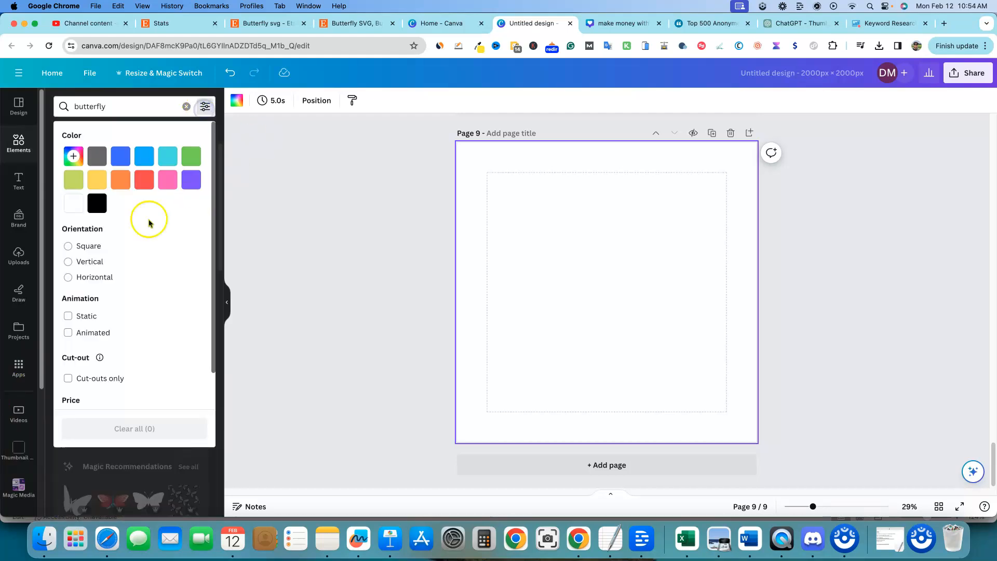
pyautogui.click(71, 204)
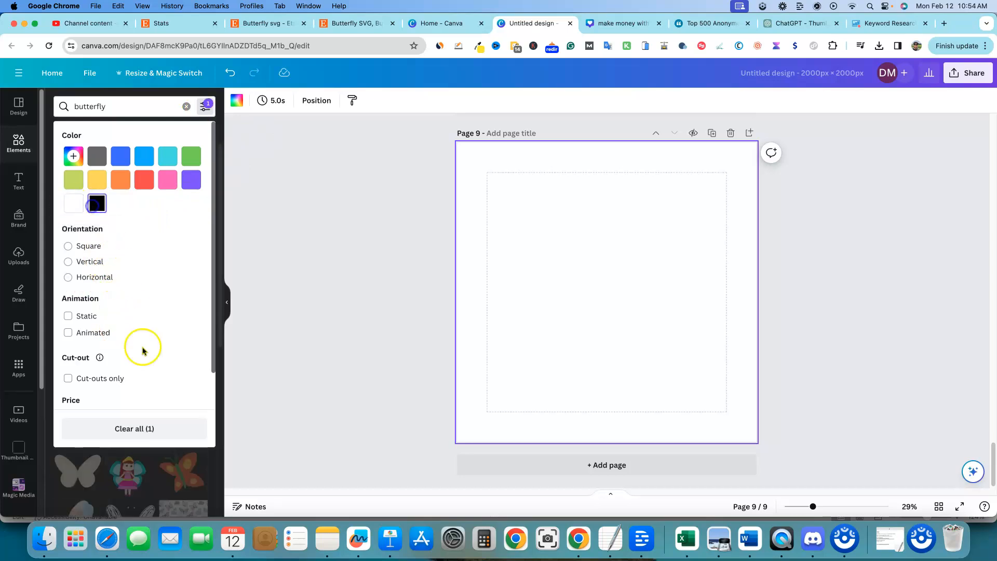
pyautogui.click(222, 311)
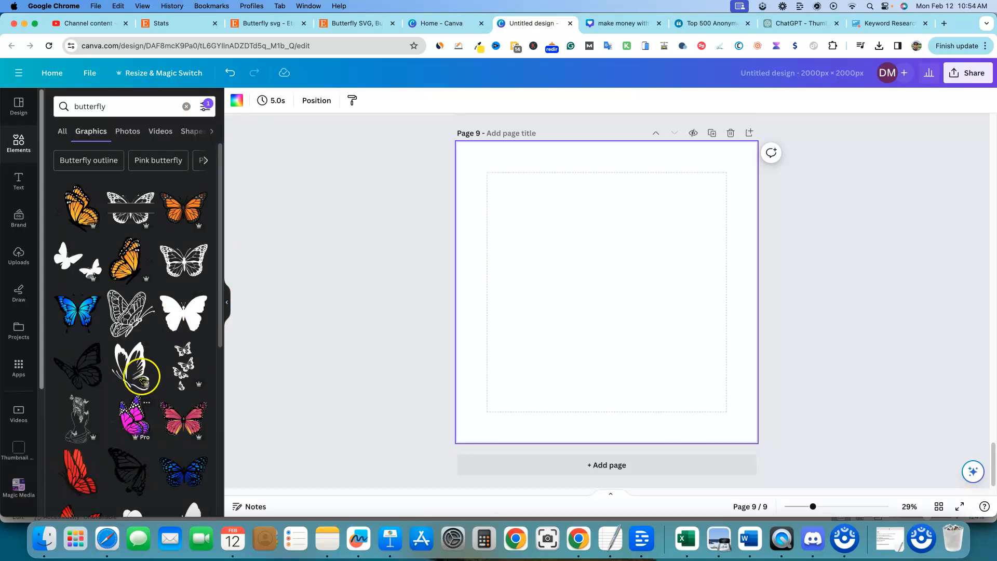
# Step: Place the black side-view butterfly graphic on page 9, enlarging it to fill the page
pyautogui.scroll(-6, 130, 417)
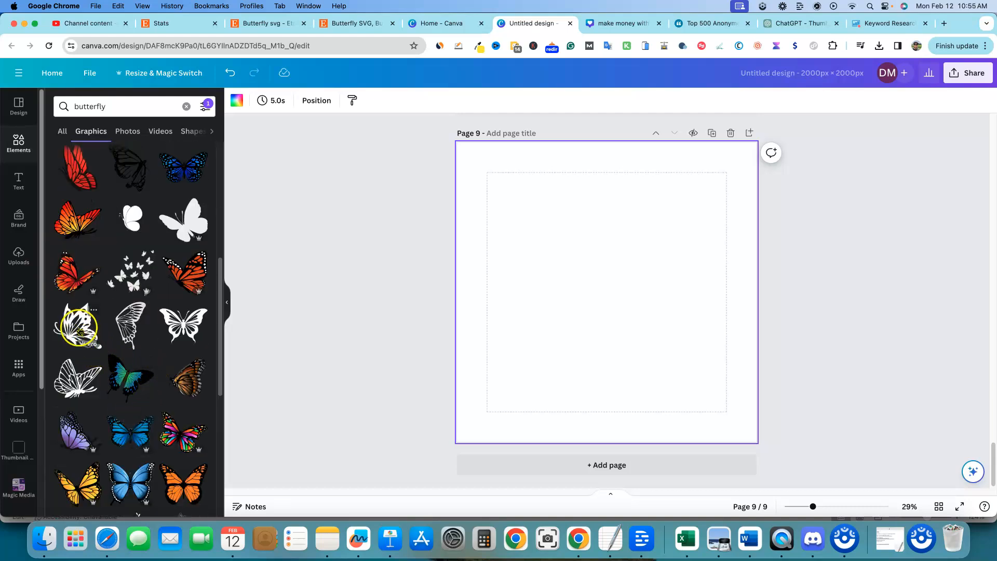
pyautogui.click(79, 329)
pyautogui.moveTo(543, 232); pyautogui.dragTo(490, 157)
pyautogui.moveTo(669, 349); pyautogui.dragTo(726, 452)
pyautogui.moveTo(655, 369); pyautogui.dragTo(645, 358)
pyautogui.click(847, 336)
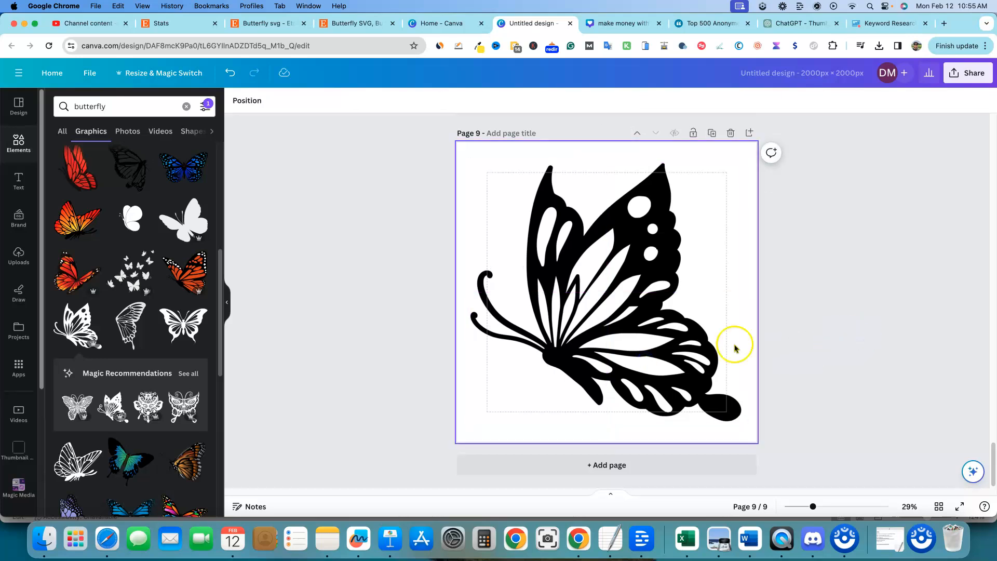
# Step: Try recolouring the butterfly blue, then set its colour back to black
pyautogui.click(669, 333)
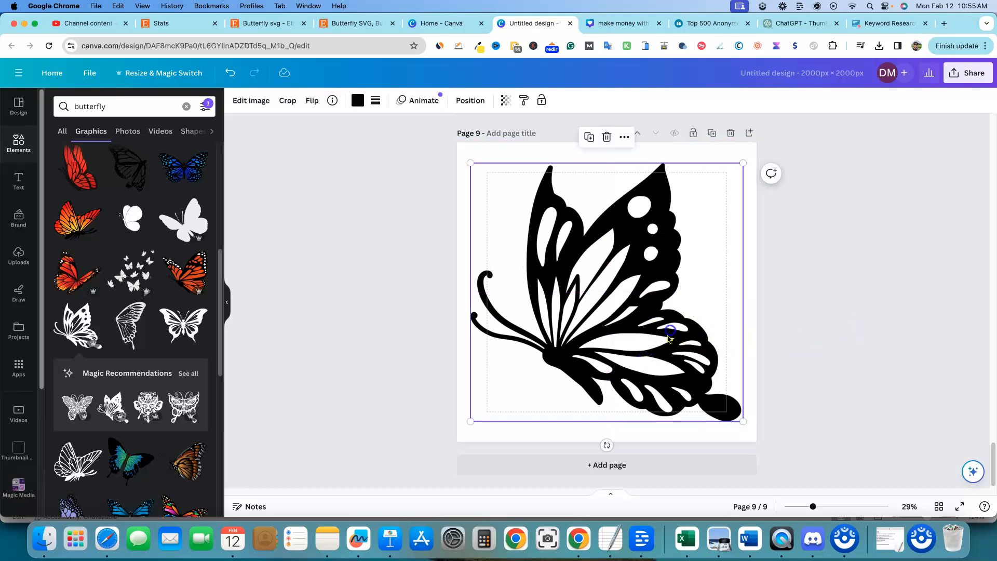
pyautogui.click(356, 98)
pyautogui.click(196, 241)
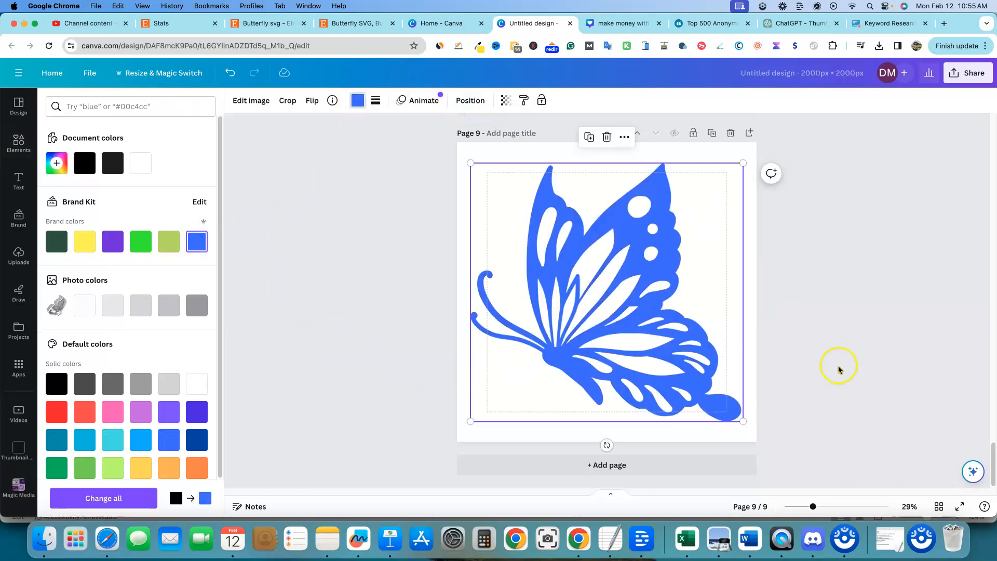
pyautogui.click(357, 104)
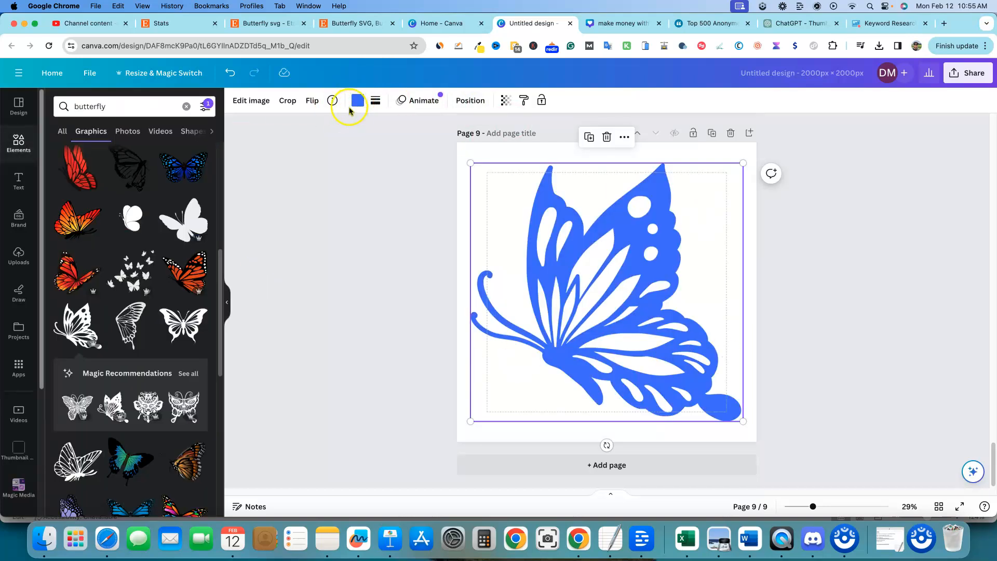
pyautogui.click(354, 104)
pyautogui.click(85, 163)
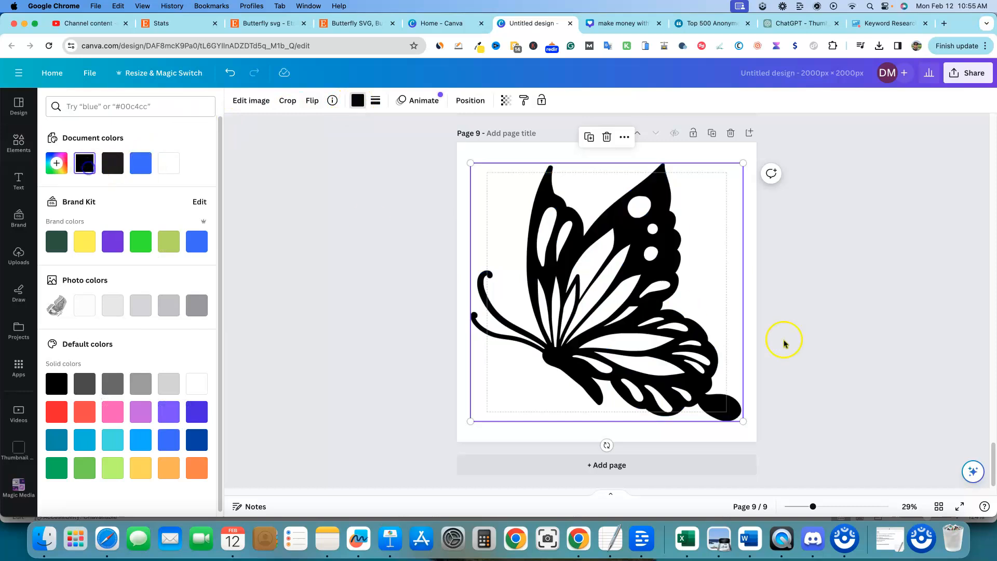
# Step: Add a tenth page with the black butterfly silhouette graphic, enlarged and centred across the page
pyautogui.click(750, 133)
pyautogui.click(169, 226)
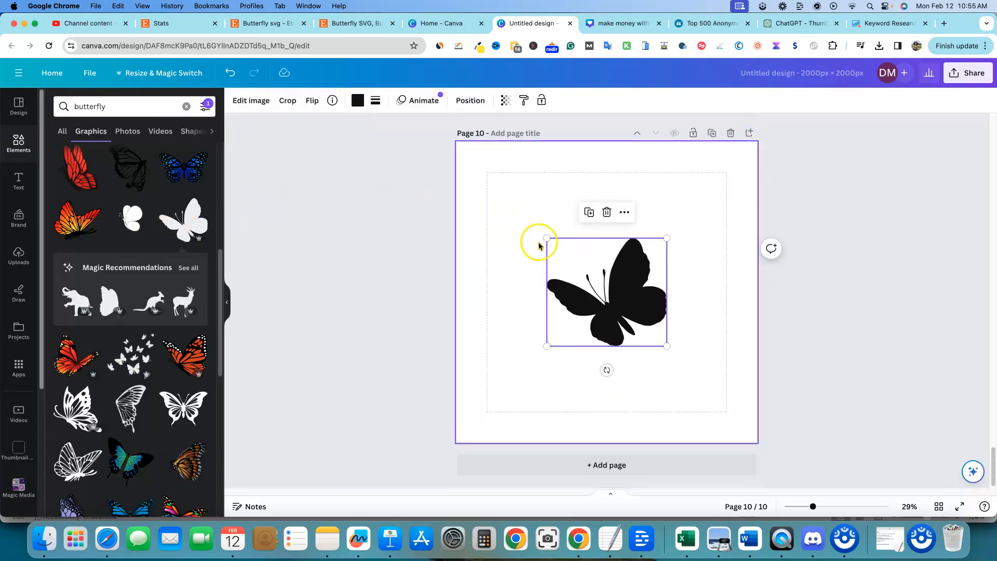
pyautogui.moveTo(547, 238); pyautogui.dragTo(466, 148)
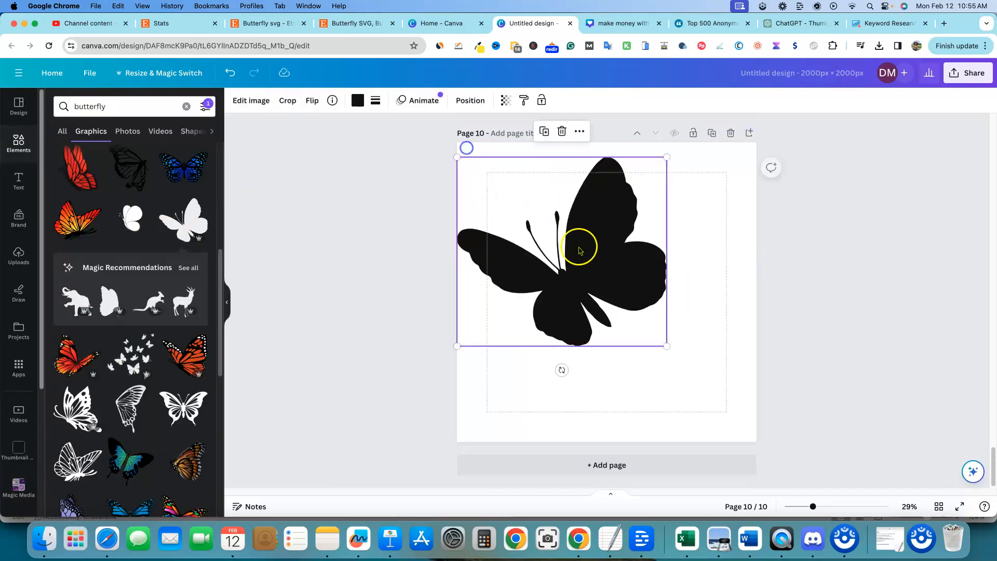
pyautogui.moveTo(667, 346); pyautogui.dragTo(723, 397)
pyautogui.moveTo(619, 310); pyautogui.dragTo(627, 317)
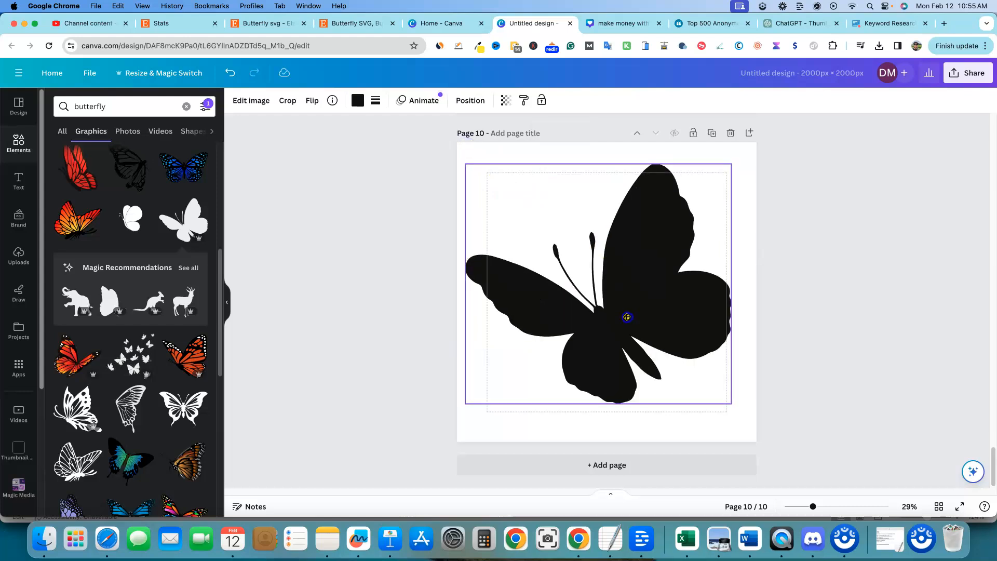
pyautogui.click(871, 305)
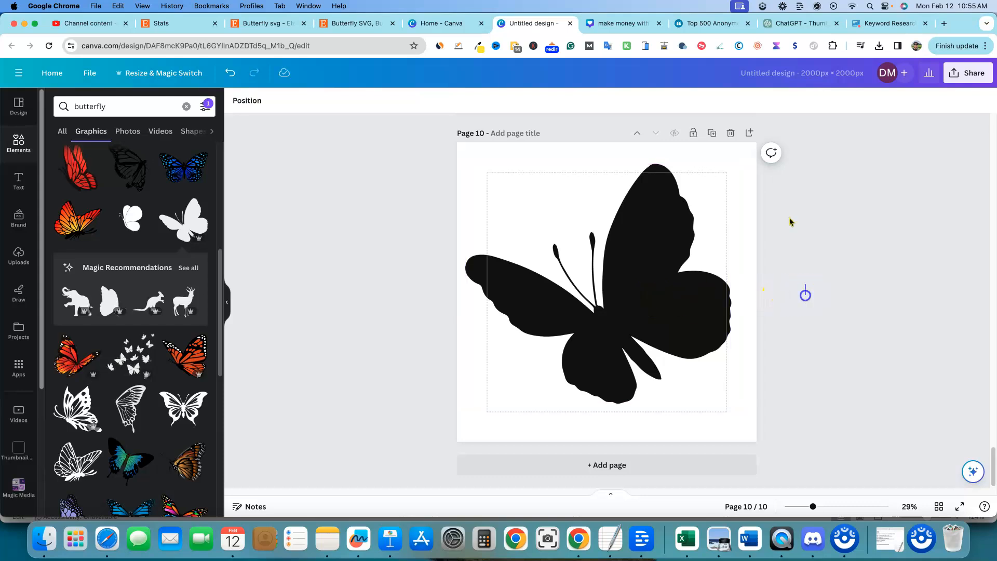
# Step: Add an eleventh page with the flock of black butterflies graphic, enlarged to fill the page
pyautogui.click(749, 133)
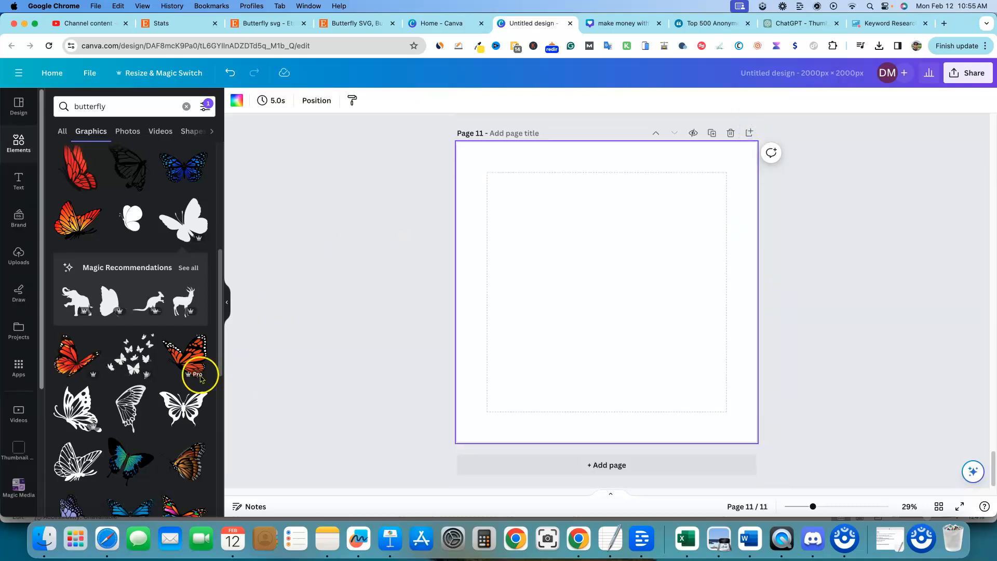
pyautogui.click(148, 362)
pyautogui.moveTo(546, 234); pyautogui.dragTo(457, 151)
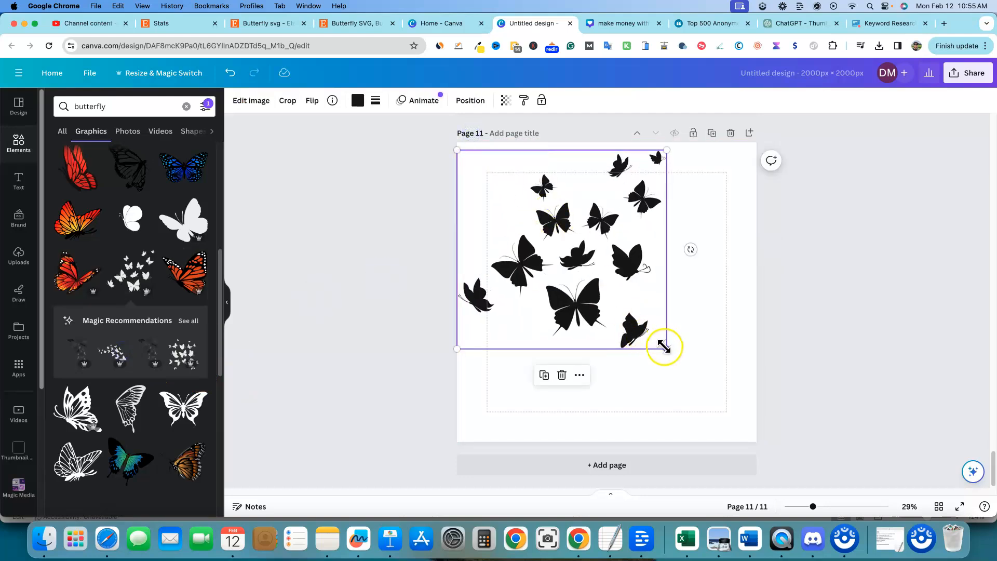
pyautogui.moveTo(666, 348); pyautogui.dragTo(725, 405)
pyautogui.moveTo(631, 313); pyautogui.dragTo(640, 327)
pyautogui.click(831, 309)
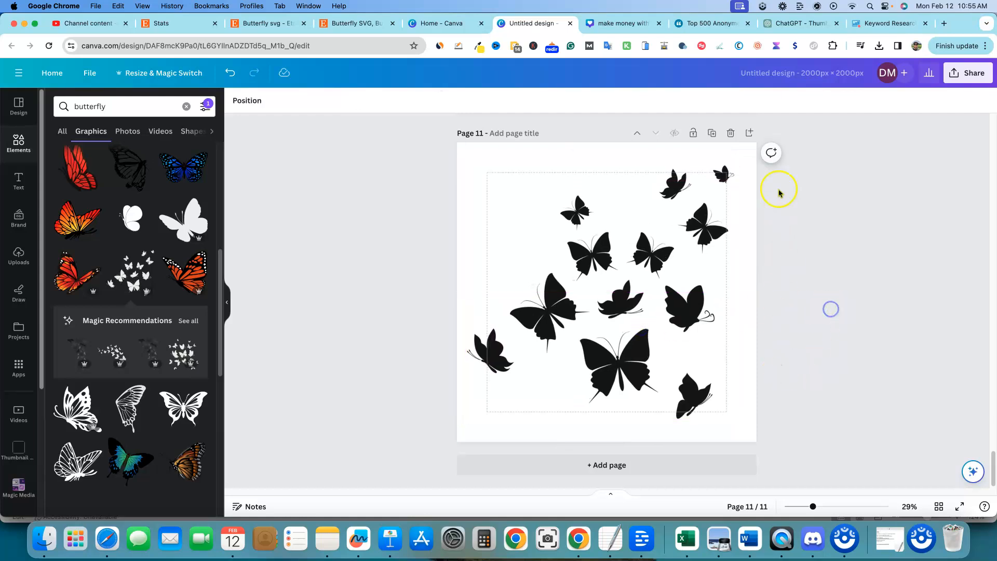
# Step: Add a twelfth page and place the black outline butterfly graphic across it
pyautogui.click(753, 132)
pyautogui.moveTo(86, 449); pyautogui.dragTo(717, 407)
pyautogui.moveTo(630, 301)
pyautogui.mouseDown()
pyautogui.moveTo(641, 309)
pyautogui.moveTo(635, 304)
pyautogui.mouseUp()
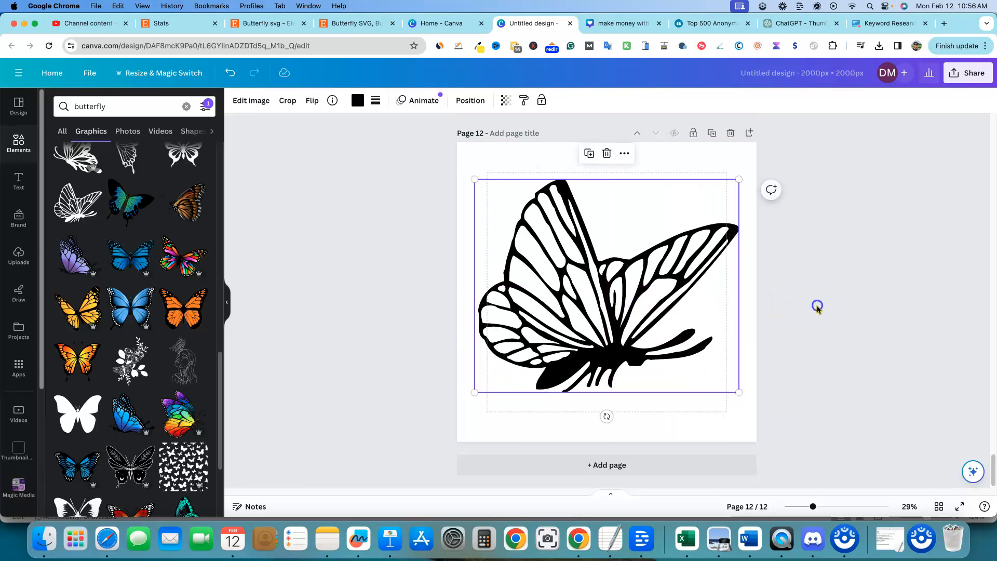
pyautogui.click(817, 305)
# Step: Add new pages and place the spotted side-view butterfly graphic on page 14, enlarged across the page
pyautogui.click(749, 132)
pyautogui.scroll(-5, 140, 364)
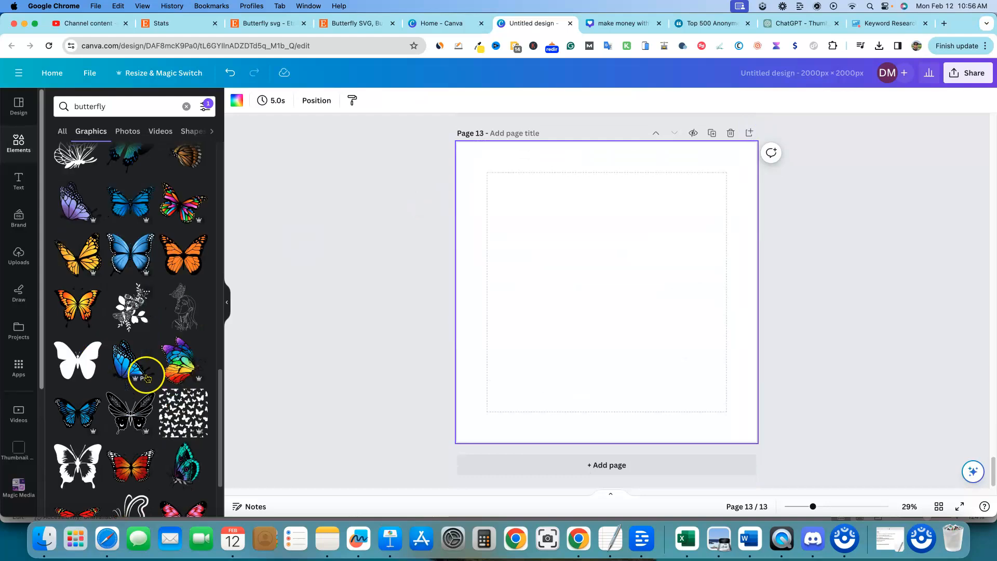
pyautogui.scroll(-4, 173, 369)
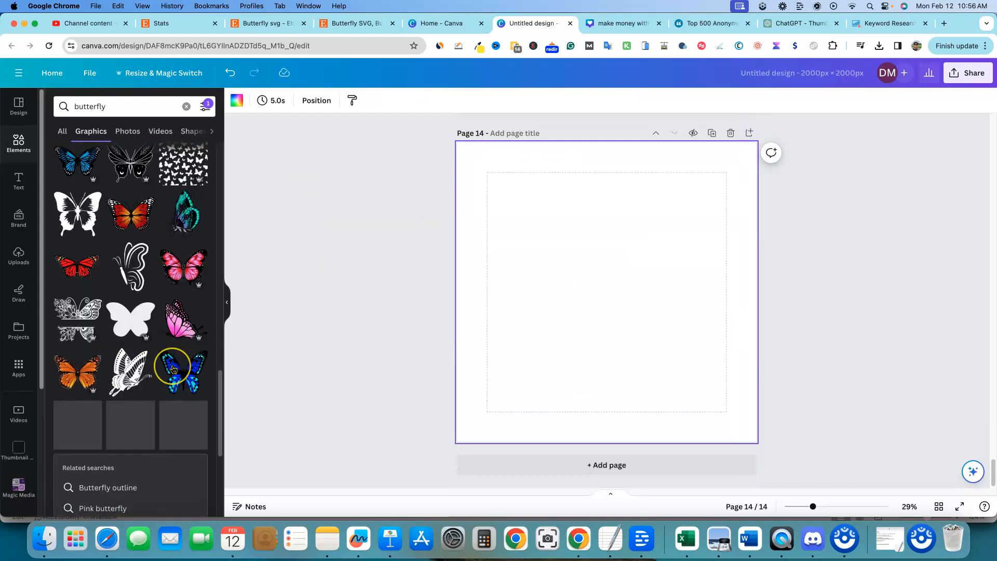
pyautogui.scroll(-4, 150, 366)
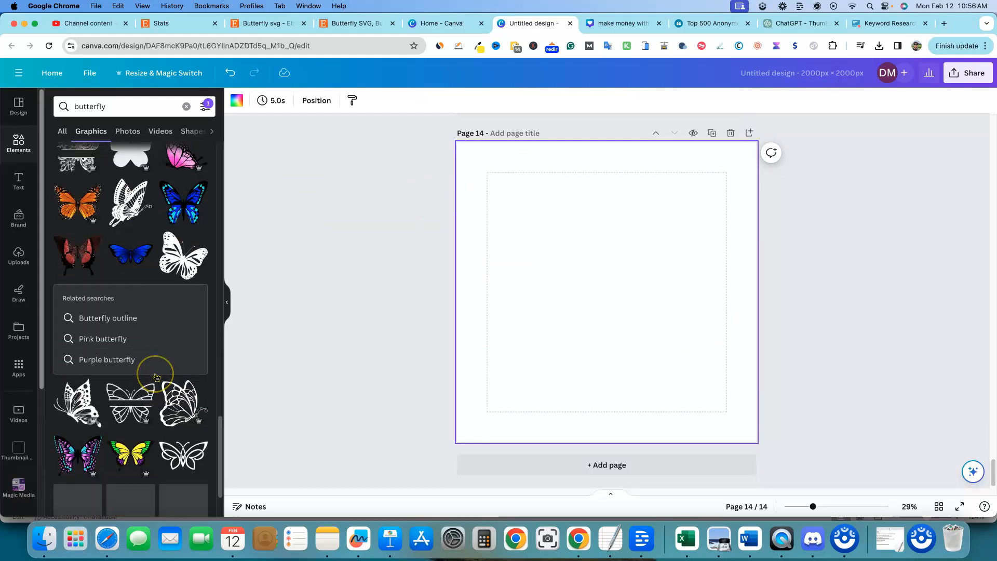
pyautogui.click(78, 403)
pyautogui.moveTo(545, 231); pyautogui.dragTo(477, 171)
pyautogui.moveTo(666, 352)
pyautogui.mouseDown()
pyautogui.moveTo(724, 423)
pyautogui.moveTo(665, 357)
pyautogui.mouseUp()
pyautogui.click(840, 343)
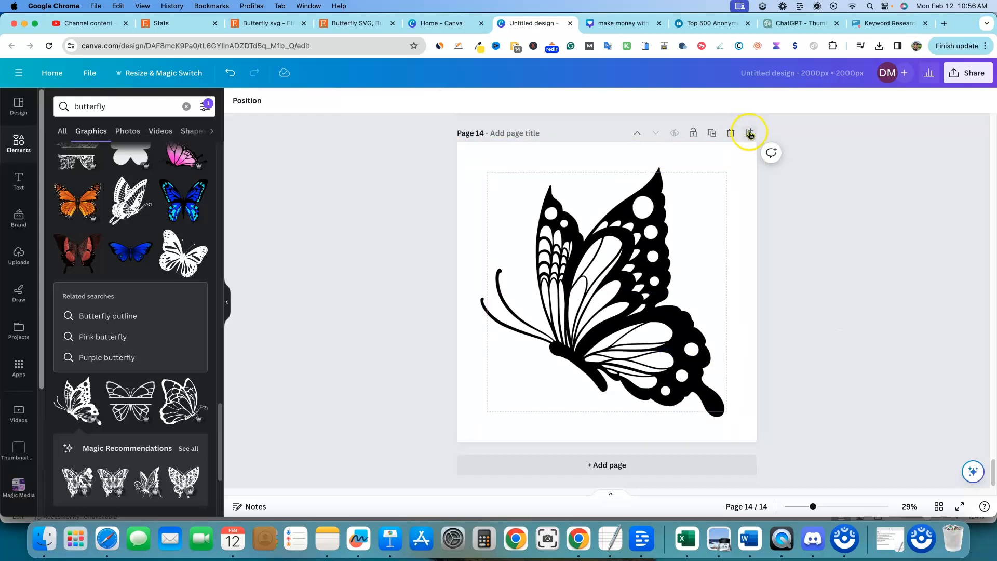
# Step: Add another page and place a butterfly from the full magic recommendations list, resizing it on the page
pyautogui.click(749, 133)
pyautogui.scroll(-5, 202, 390)
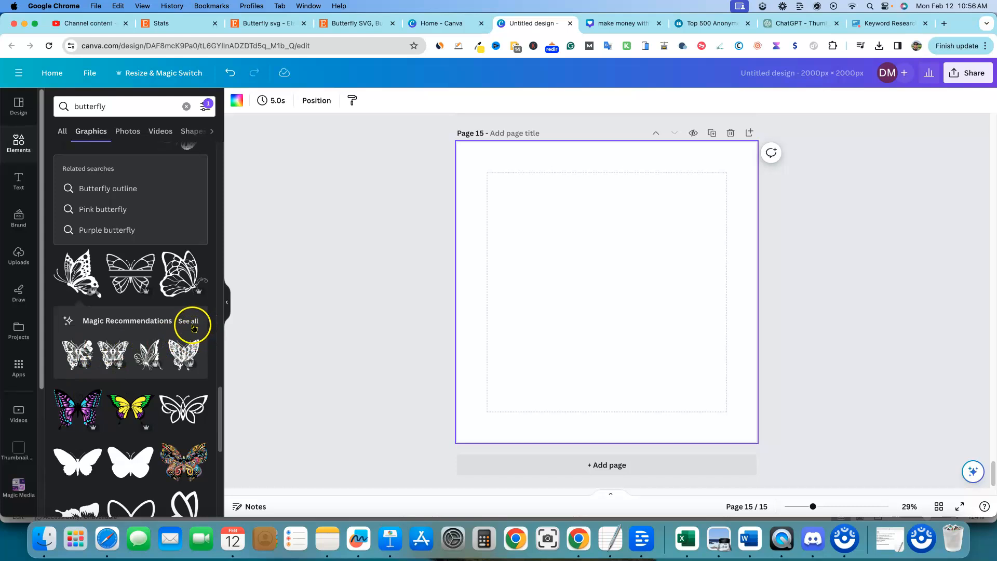
pyautogui.click(190, 321)
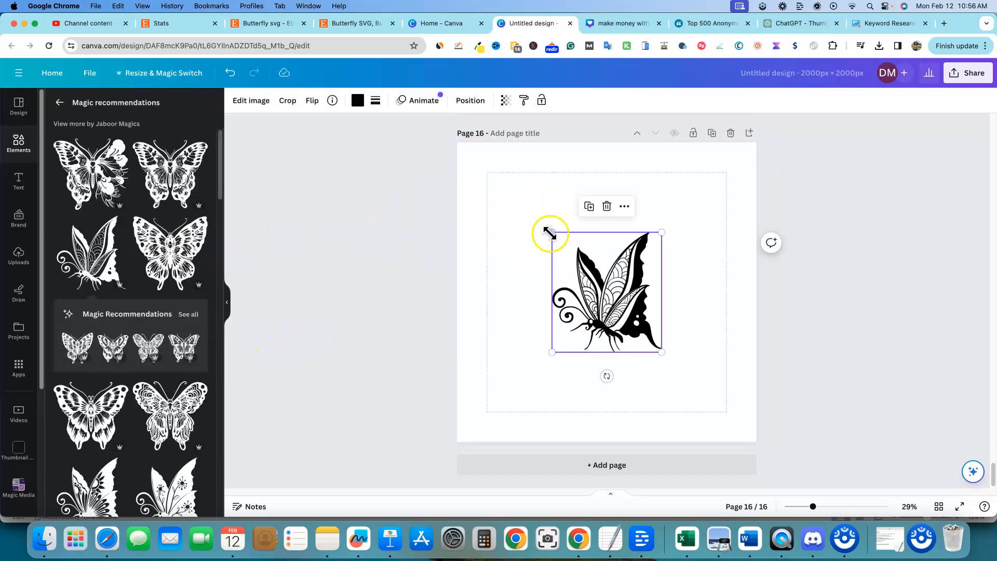
pyautogui.moveTo(549, 233); pyautogui.dragTo(503, 195)
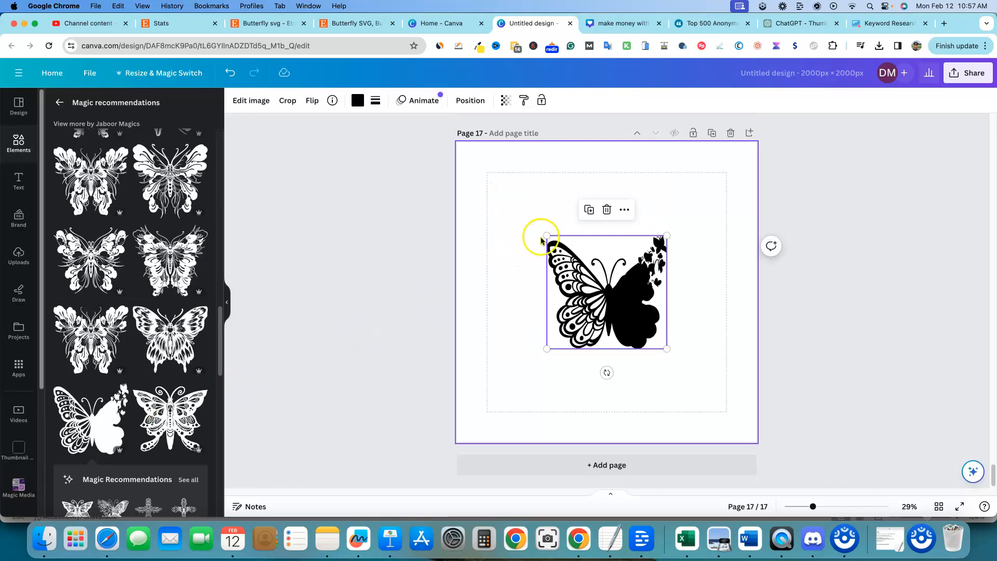
pyautogui.moveTo(541, 232); pyautogui.dragTo(583, 282)
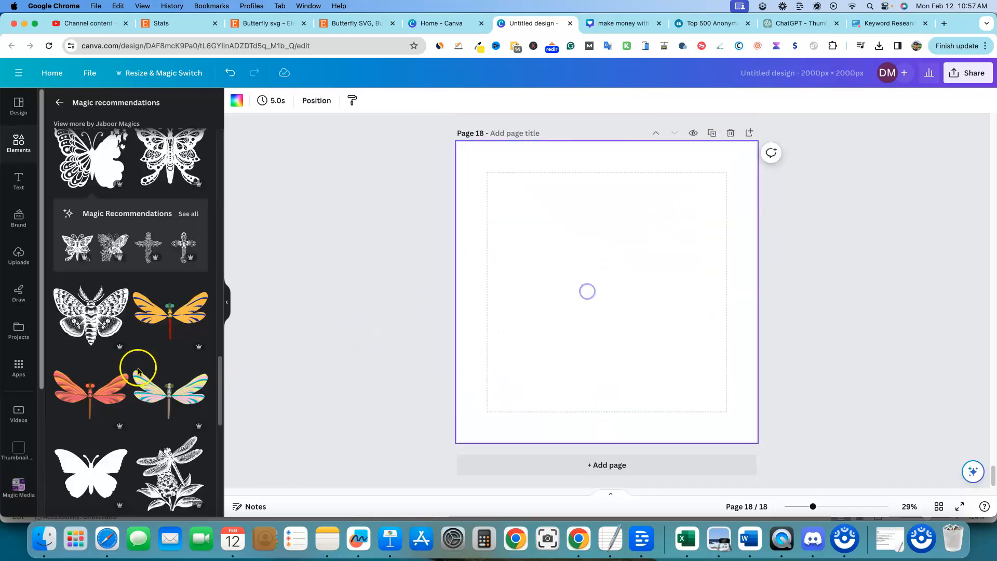
# Step: Place the Believe butterfly lettering graphic on page 18, enlarging it to fill the page
pyautogui.scroll(-3, 138, 370)
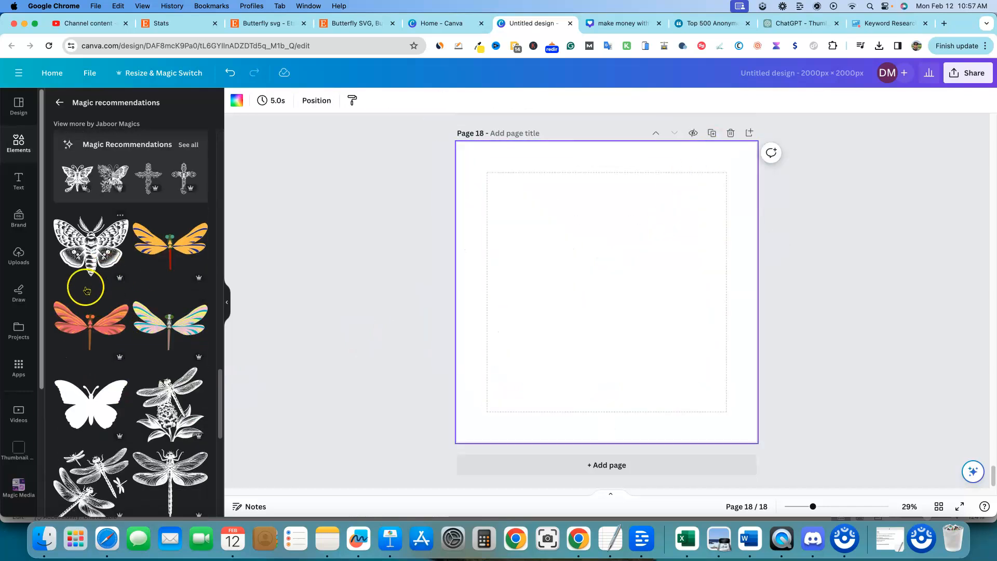
pyautogui.click(198, 145)
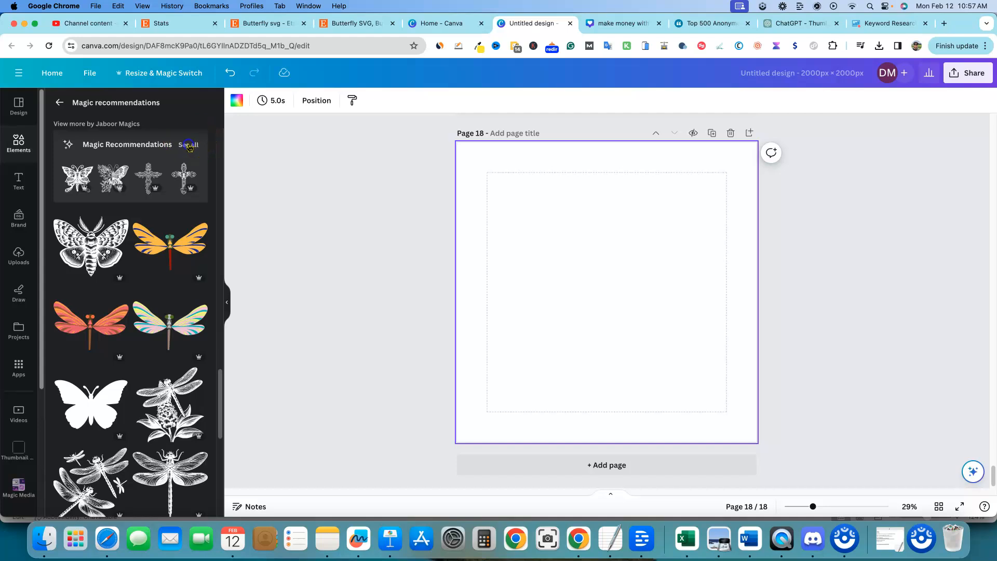
pyautogui.click(60, 102)
pyautogui.scroll(-5, 116, 328)
pyautogui.click(136, 304)
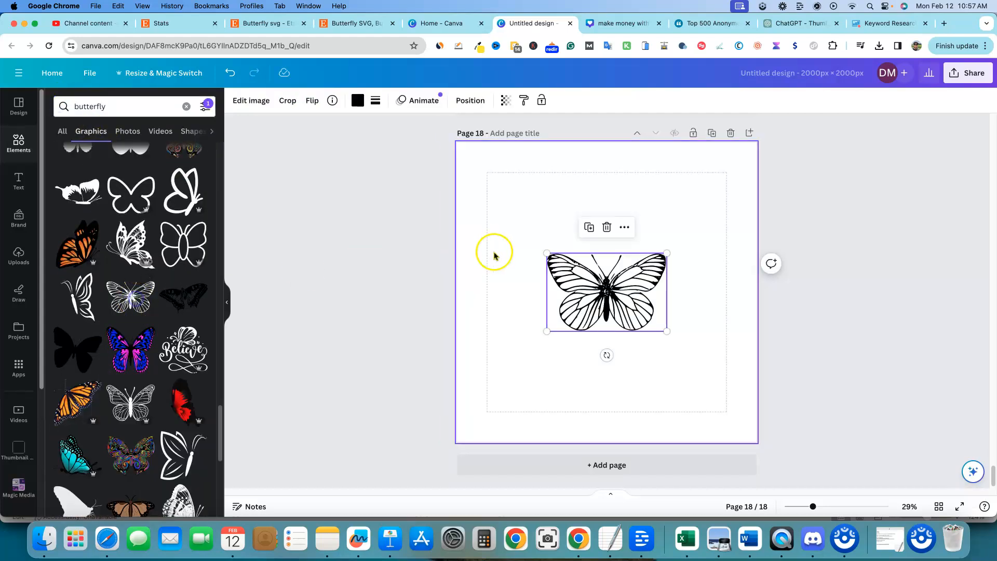
pyautogui.click(183, 349)
pyautogui.moveTo(545, 234); pyautogui.dragTo(427, 132)
pyautogui.moveTo(545, 245); pyautogui.dragTo(600, 296)
# Step: Add a new page after the Believe design
pyautogui.click(749, 133)
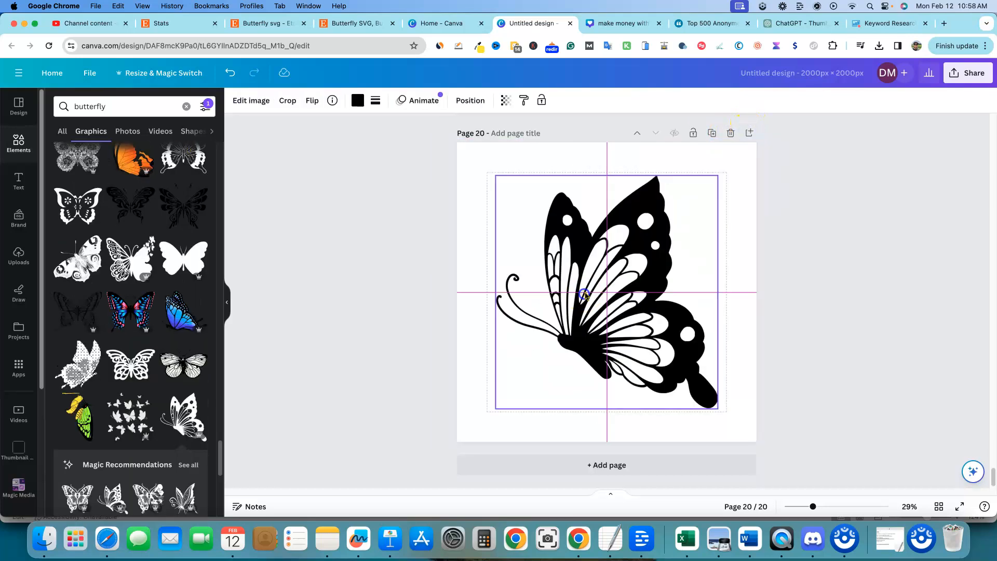
pyautogui.click(866, 318)
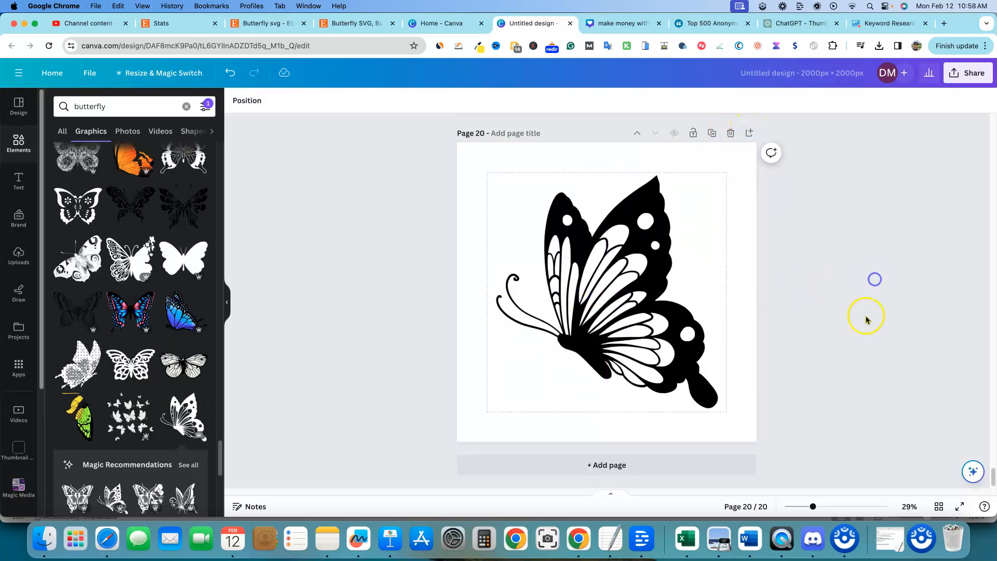
pyautogui.scroll(15, 826, 326)
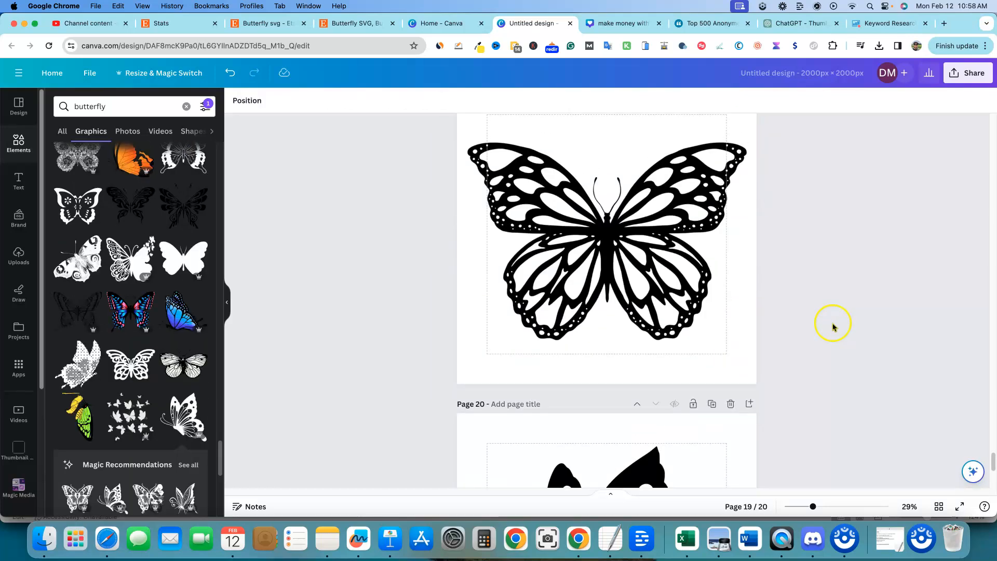
# Step: Rename the design as butterfly 20 pack svg
pyautogui.scroll(20, 833, 328)
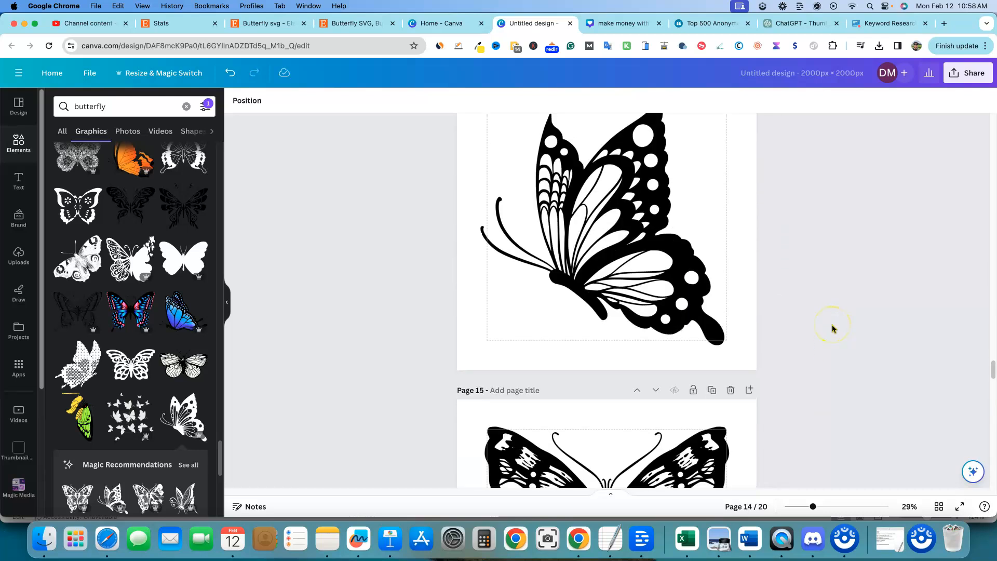
pyautogui.scroll(15, 833, 328)
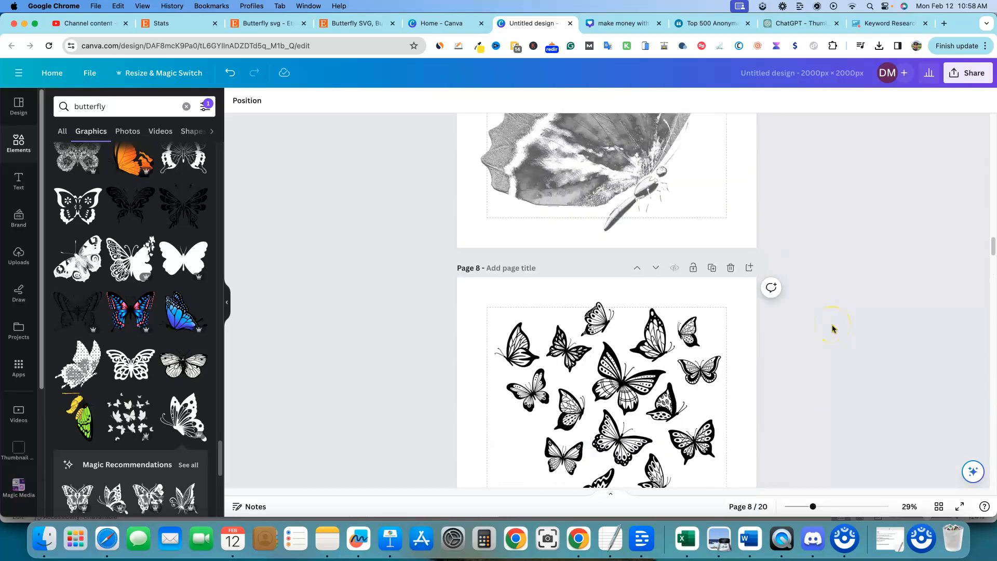
pyautogui.scroll(10, 833, 328)
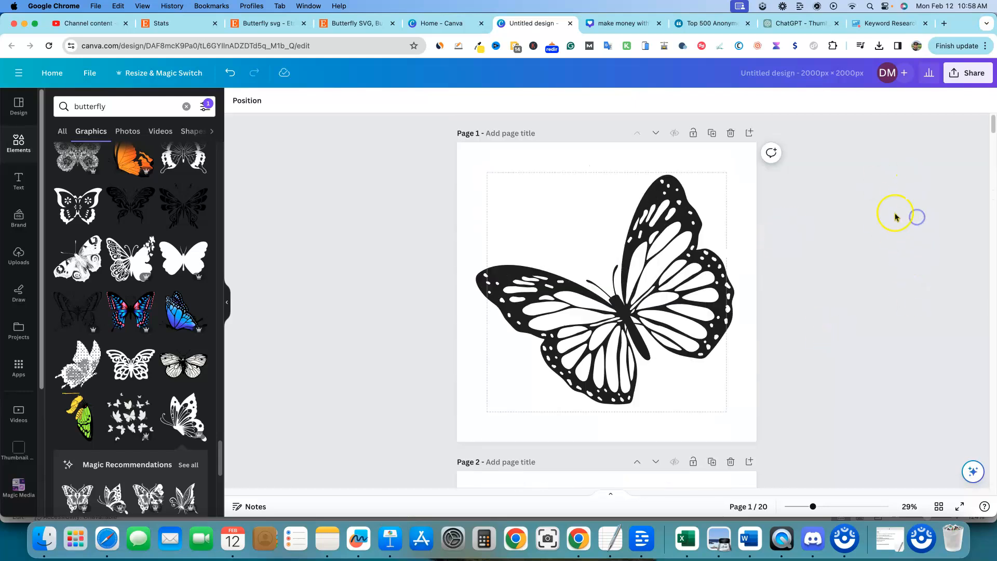
pyautogui.click(844, 79)
pyautogui.click(847, 81)
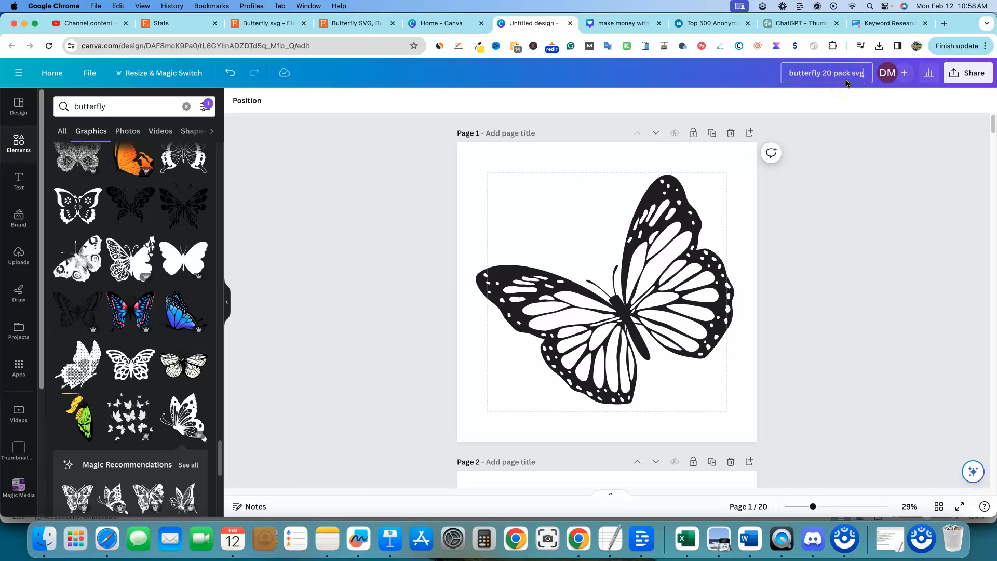
pyautogui.press('Return')
# Step: Download all 20 pages as SVG files with a transparent background
pyautogui.click(968, 72)
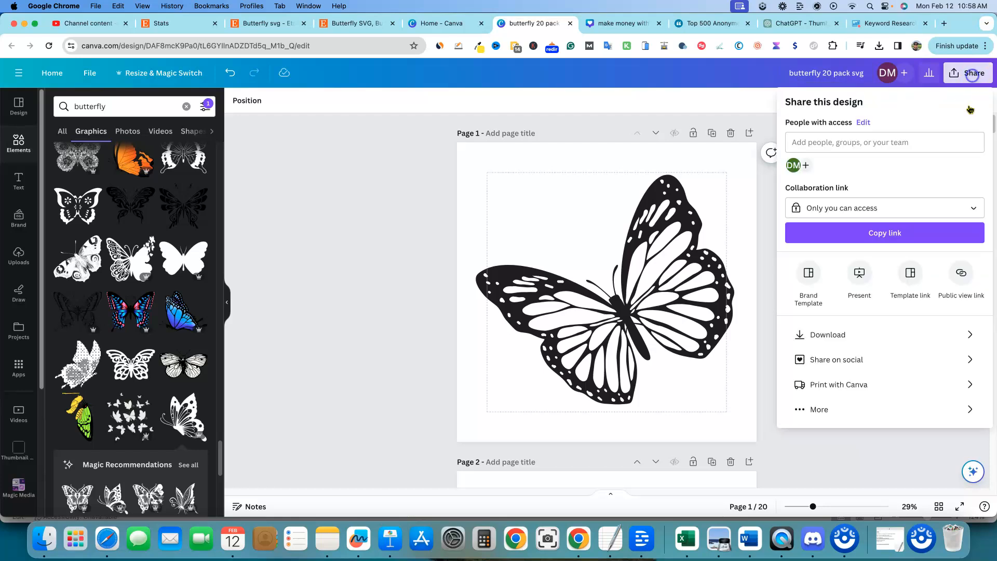
pyautogui.click(965, 333)
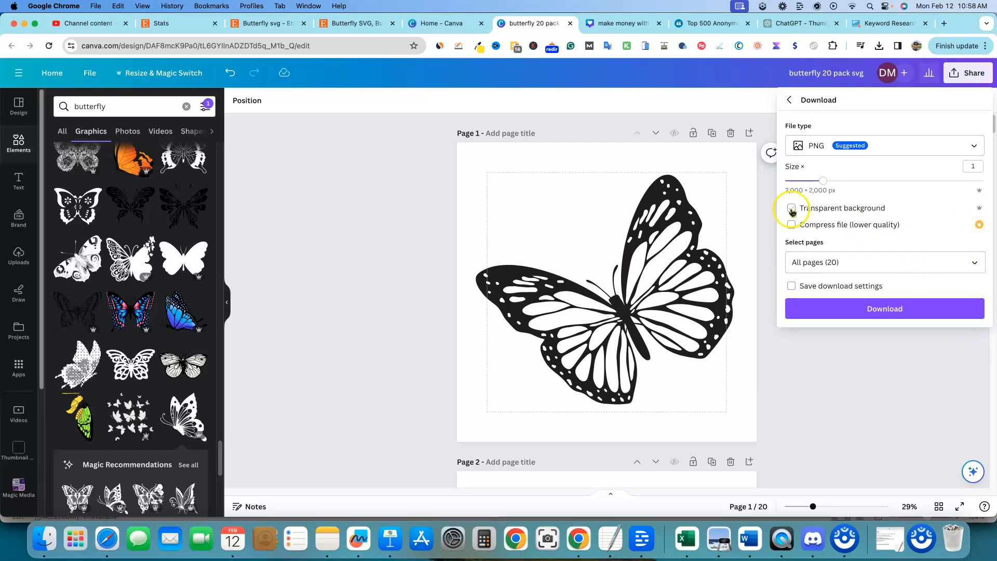
pyautogui.click(970, 146)
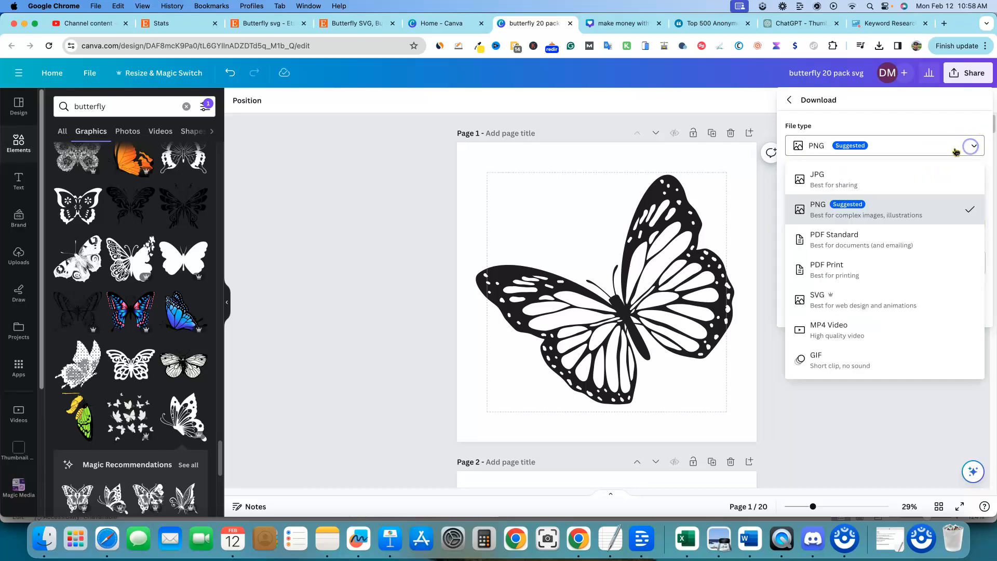
pyautogui.click(844, 309)
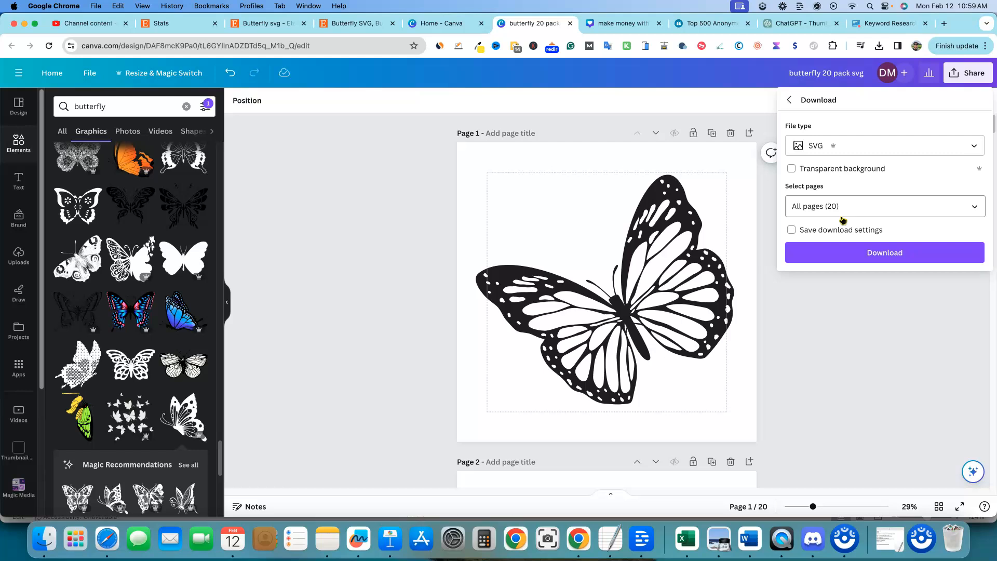
pyautogui.click(826, 232)
pyautogui.click(977, 206)
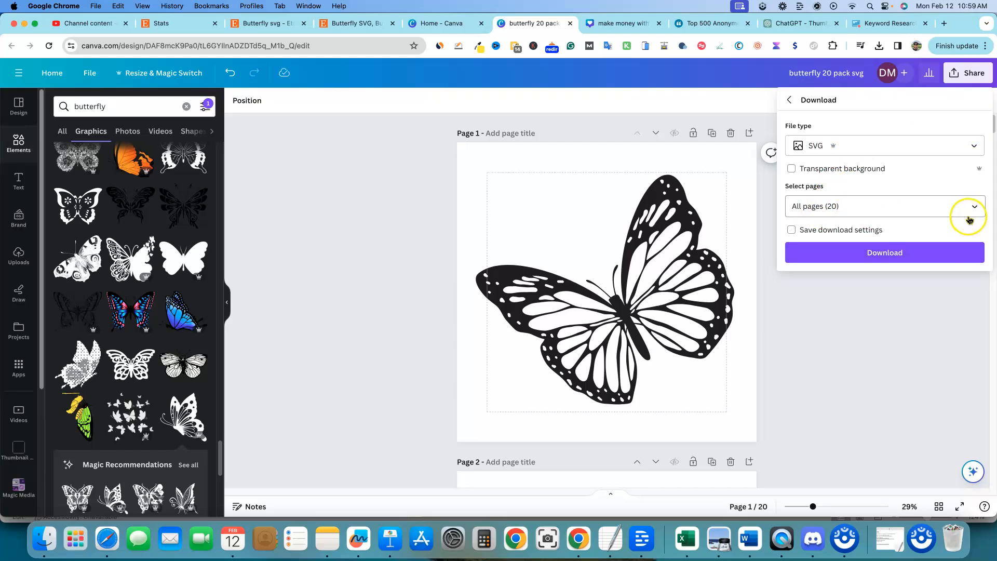
pyautogui.click(792, 168)
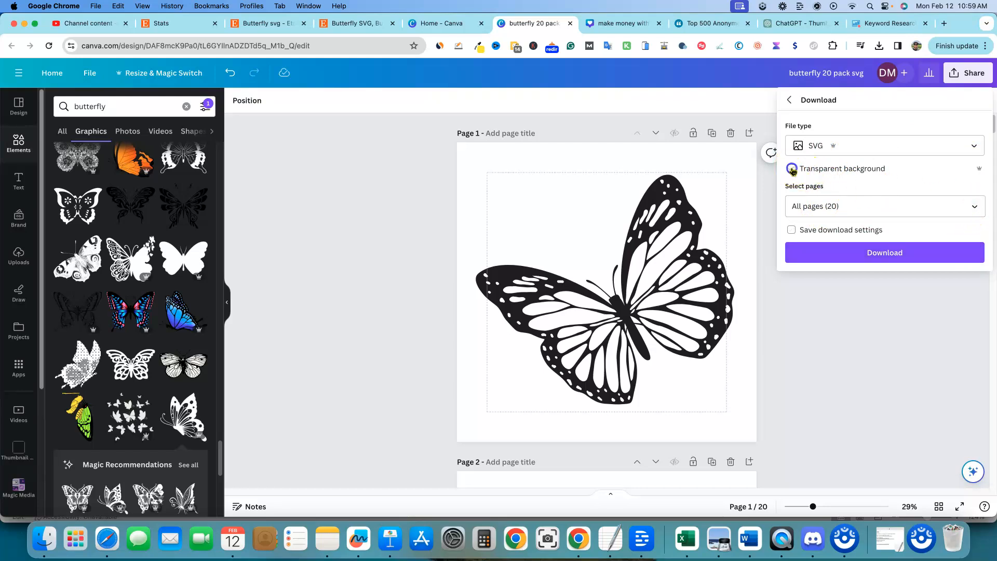
pyautogui.click(853, 262)
pyautogui.click(894, 254)
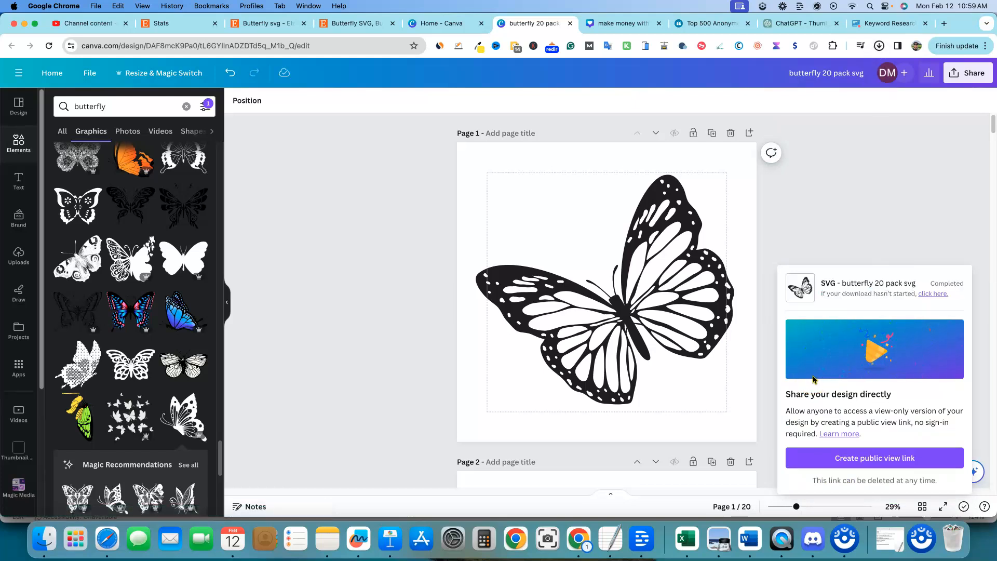
# Step: Open the downloaded butterfly 20 pack svg folder and review the exported SVG files
pyautogui.click(748, 69)
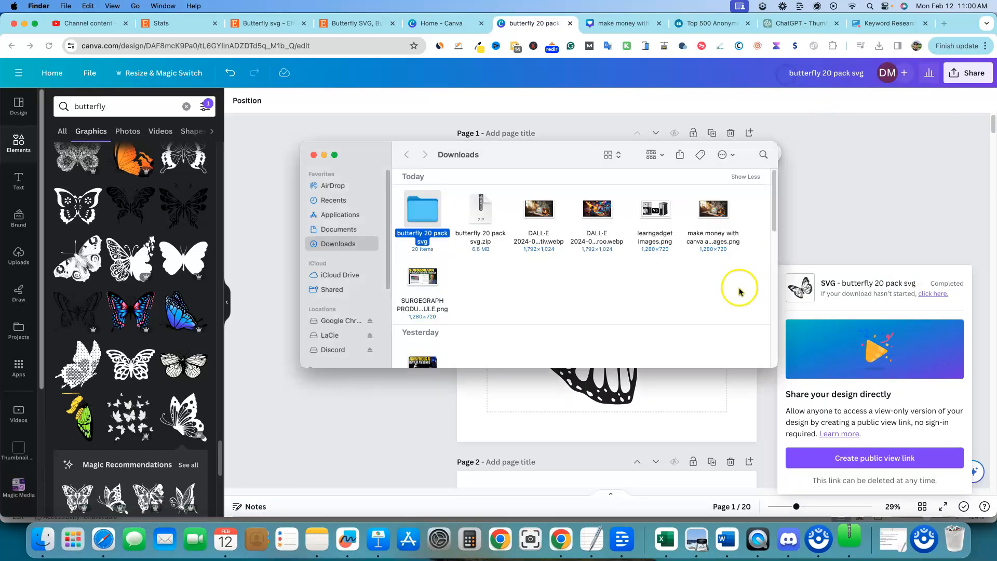
pyautogui.doubleClick(425, 215)
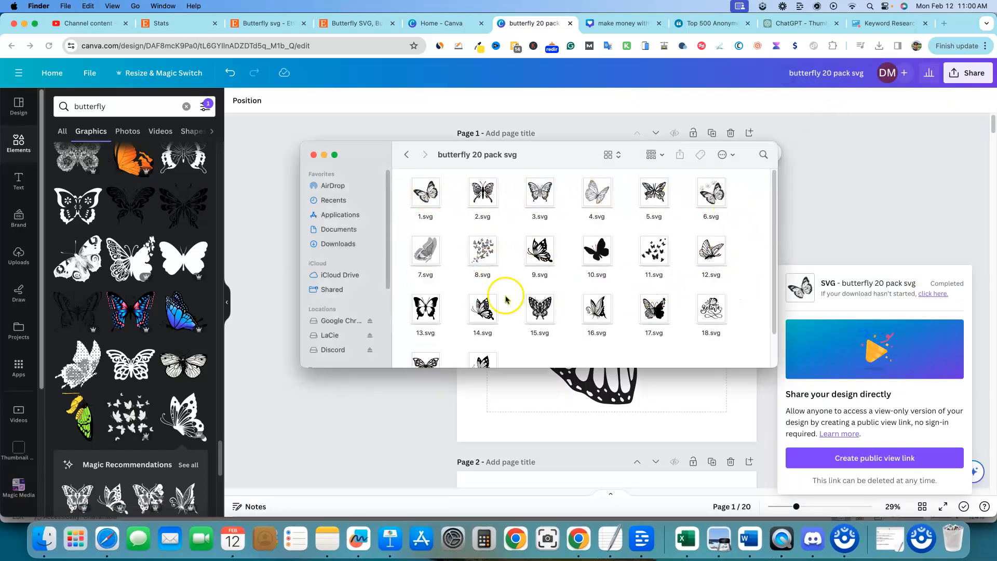
pyautogui.scroll(-2, 502, 299)
pyautogui.scroll(2, 502, 299)
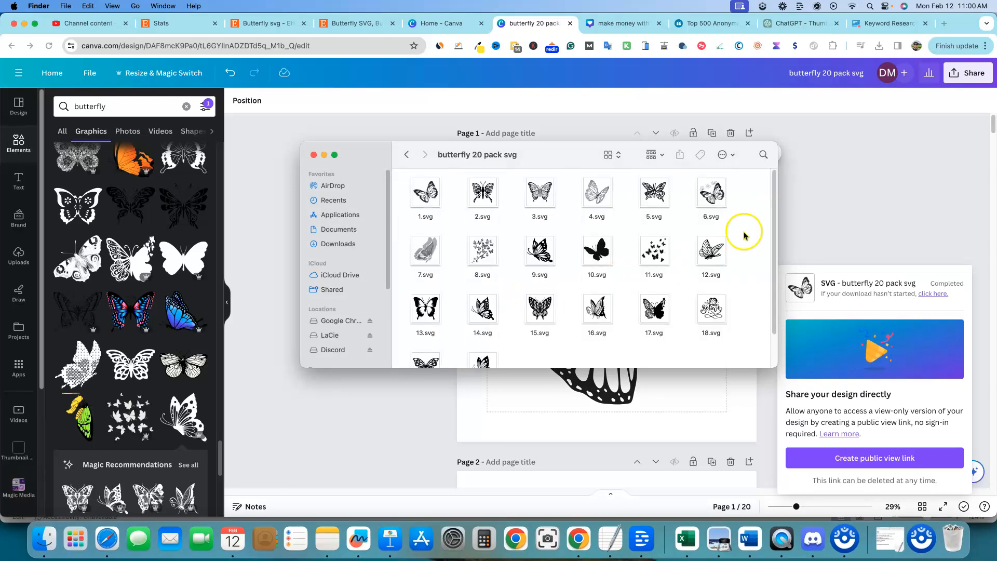
pyautogui.click(854, 208)
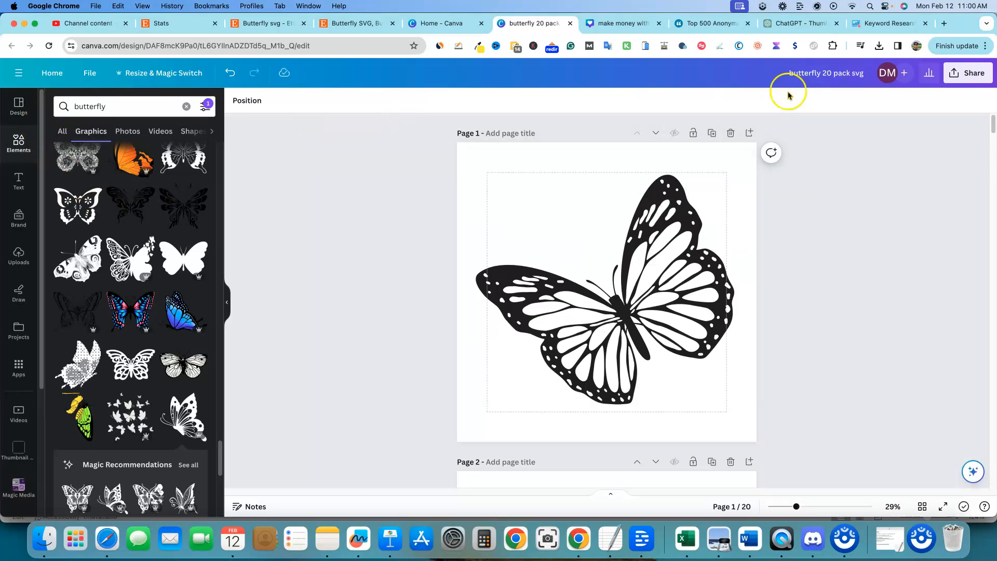
# Step: Search the web for the Etsy thumbnail size and read the recommended dimensions
pyautogui.click(446, 23)
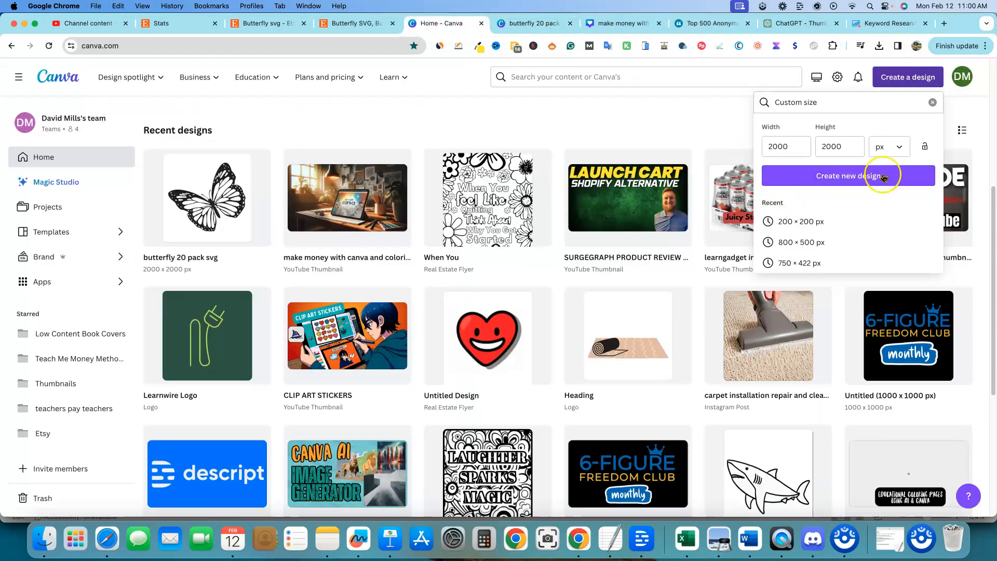
pyautogui.click(969, 107)
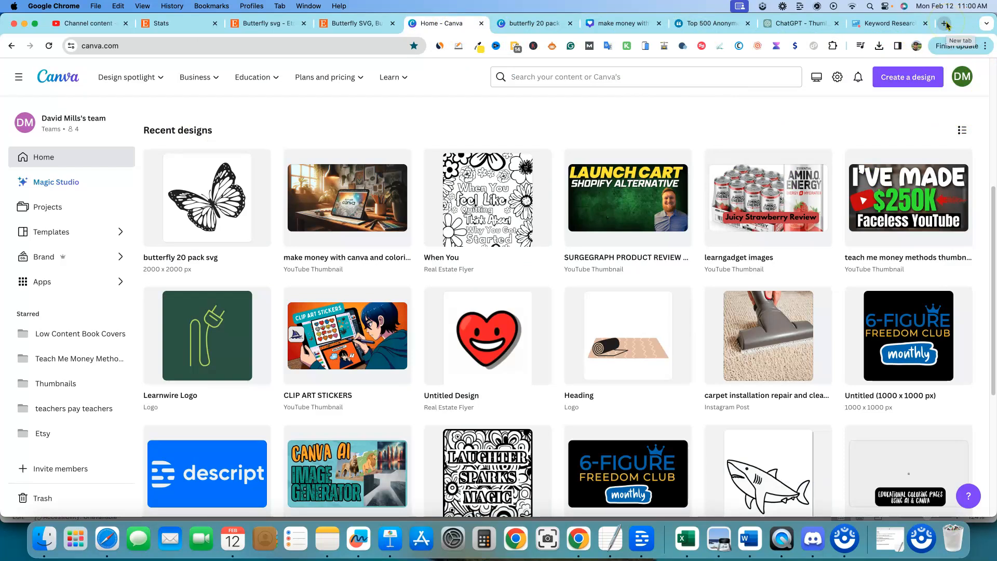
pyautogui.click(944, 23)
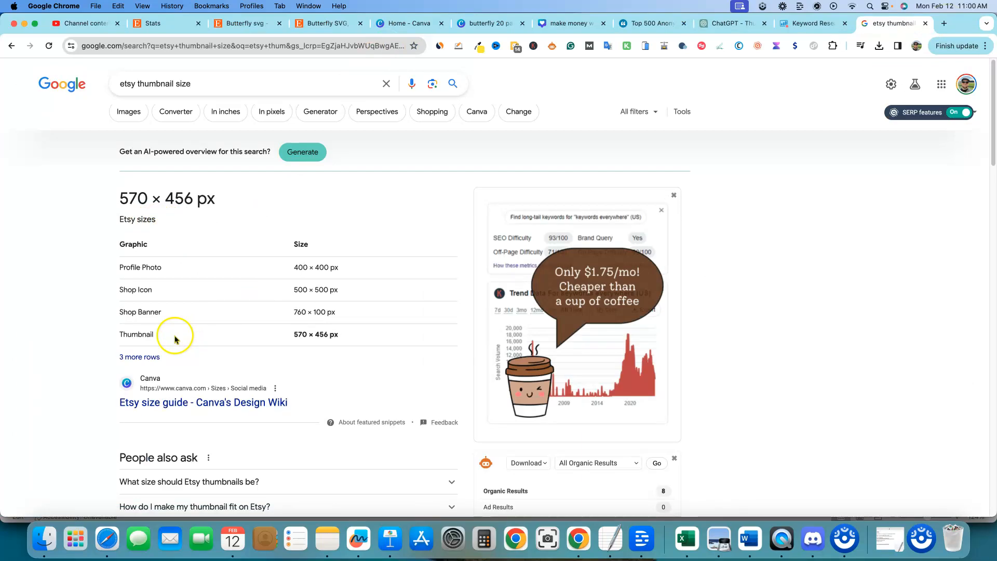
pyautogui.scroll(-5, 191, 345)
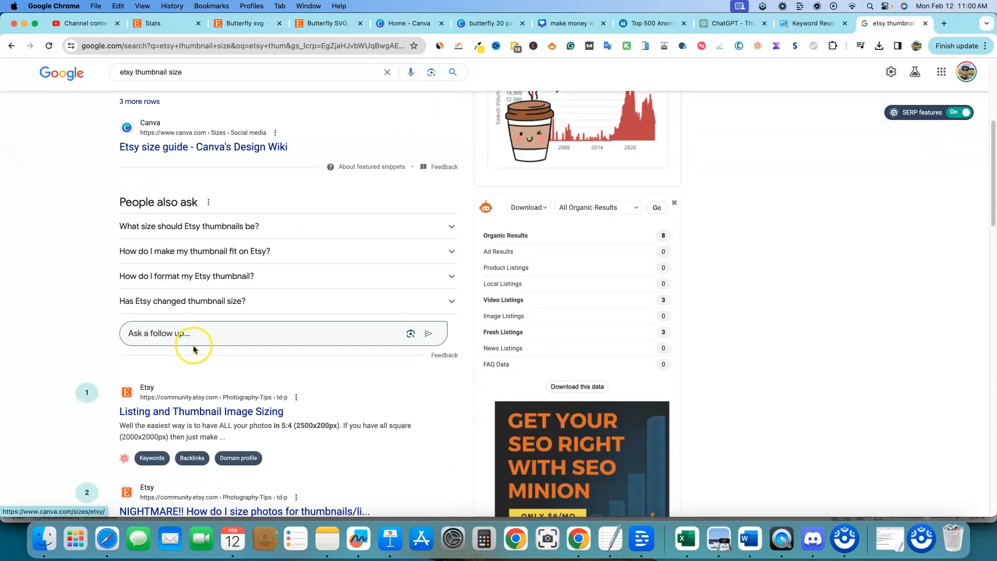
pyautogui.scroll(-3, 287, 360)
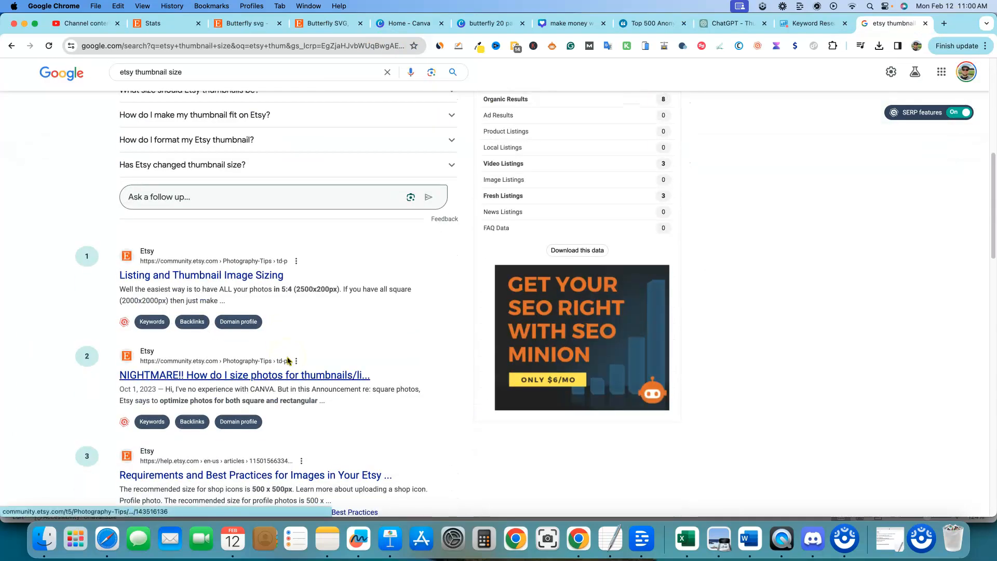
pyautogui.scroll(7, 270, 338)
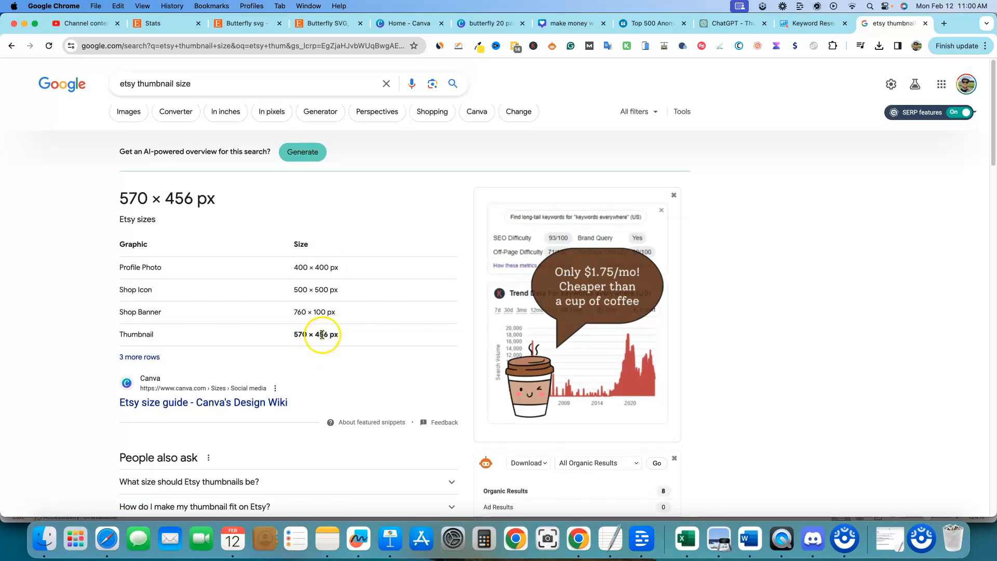
# Step: Create a new custom-size design of 570 × 476 px
pyautogui.click(411, 23)
pyautogui.doubleClick(784, 146)
pyautogui.write('570')
pyautogui.press('Tab')
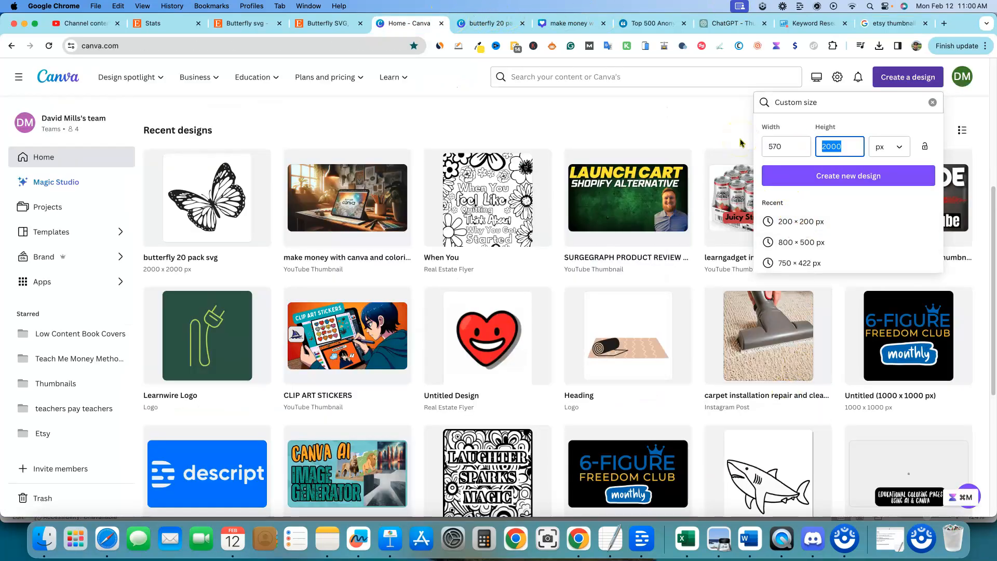
pyautogui.write('476')
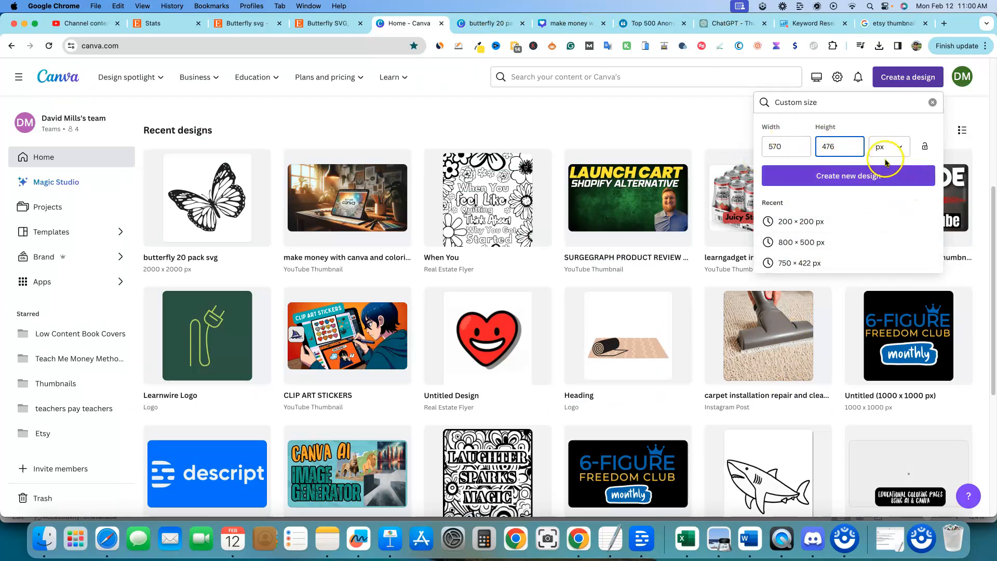
pyautogui.click(864, 179)
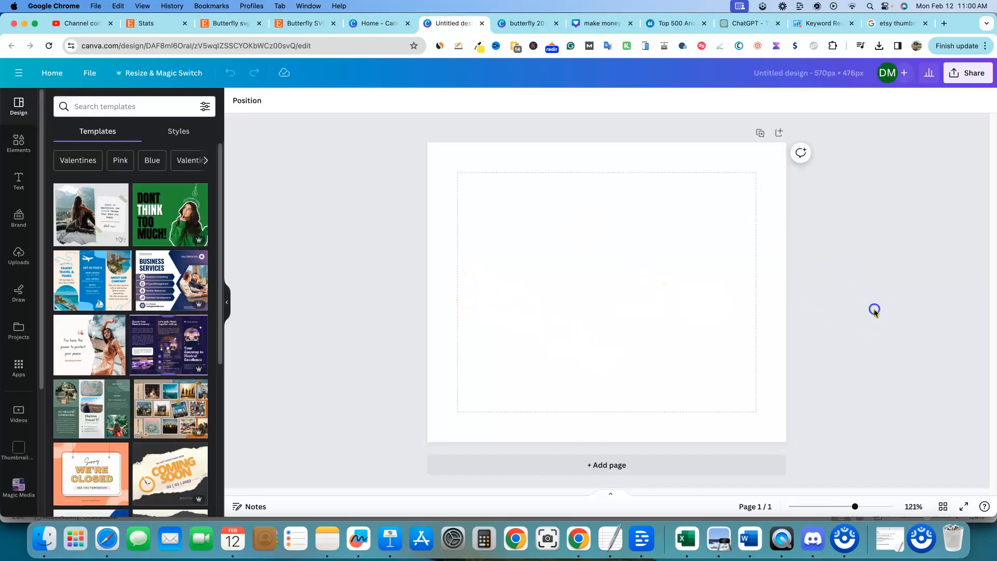
# Step: Upload all the SVG files from the butterfly 20 pack svg folder
pyautogui.click(18, 255)
pyautogui.click(133, 132)
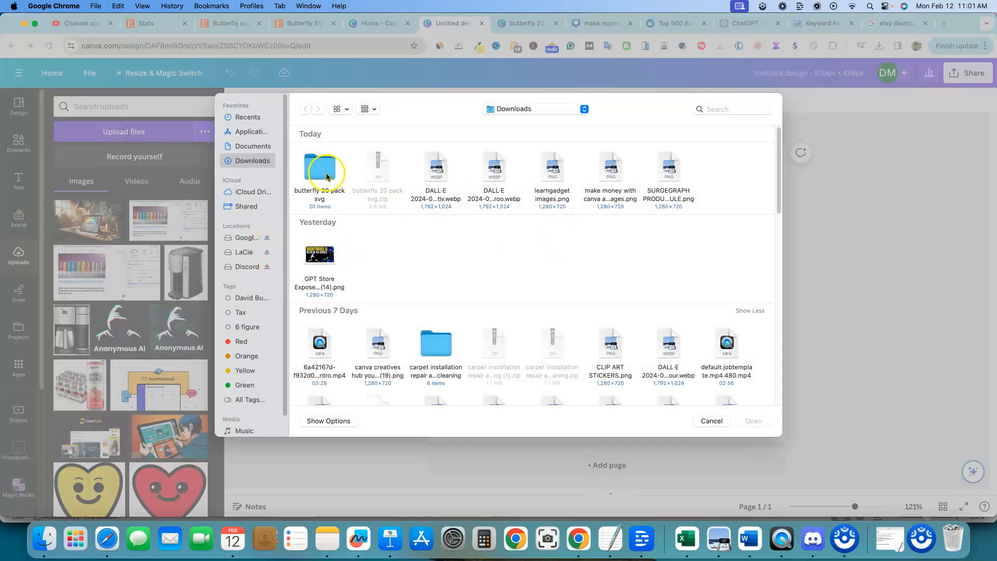
pyautogui.doubleClick(331, 179)
pyautogui.click(327, 176)
pyautogui.moveTo(658, 326); pyautogui.dragTo(311, 165)
pyautogui.moveTo(768, 346); pyautogui.dragTo(301, 147)
pyautogui.click(755, 421)
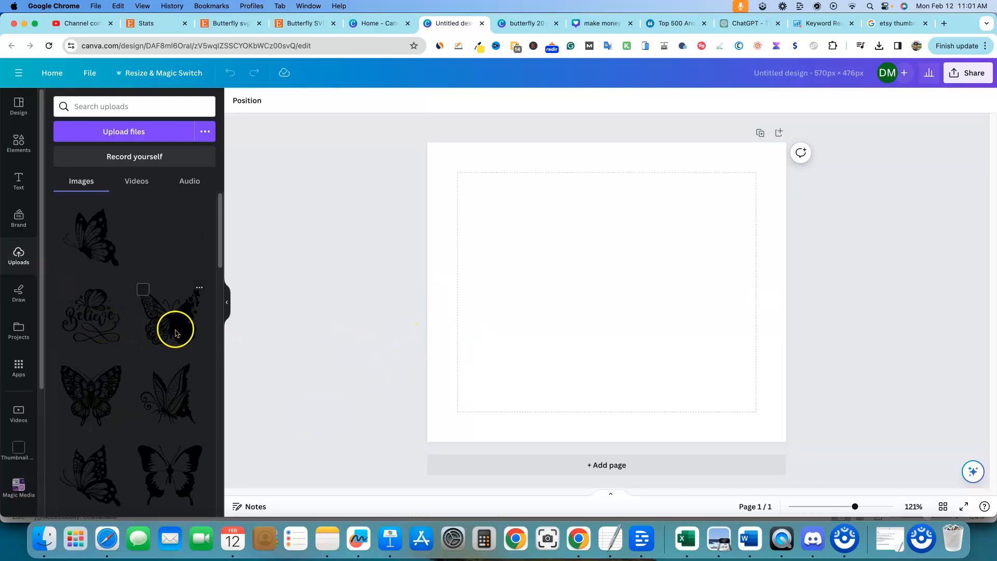
# Step: Add the first batch of uploaded butterfly designs onto the thumbnail page
pyautogui.click(95, 248)
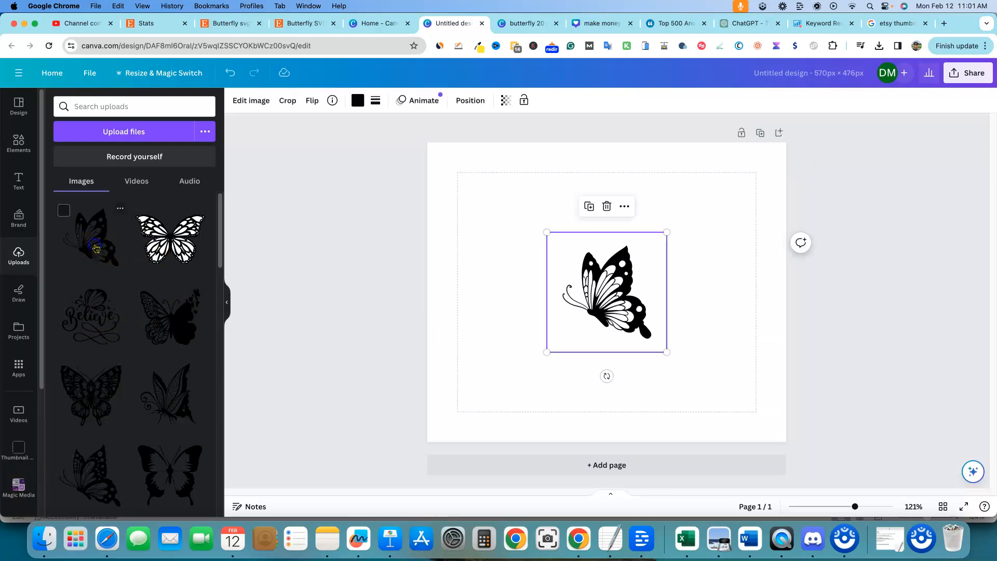
pyautogui.click(167, 251)
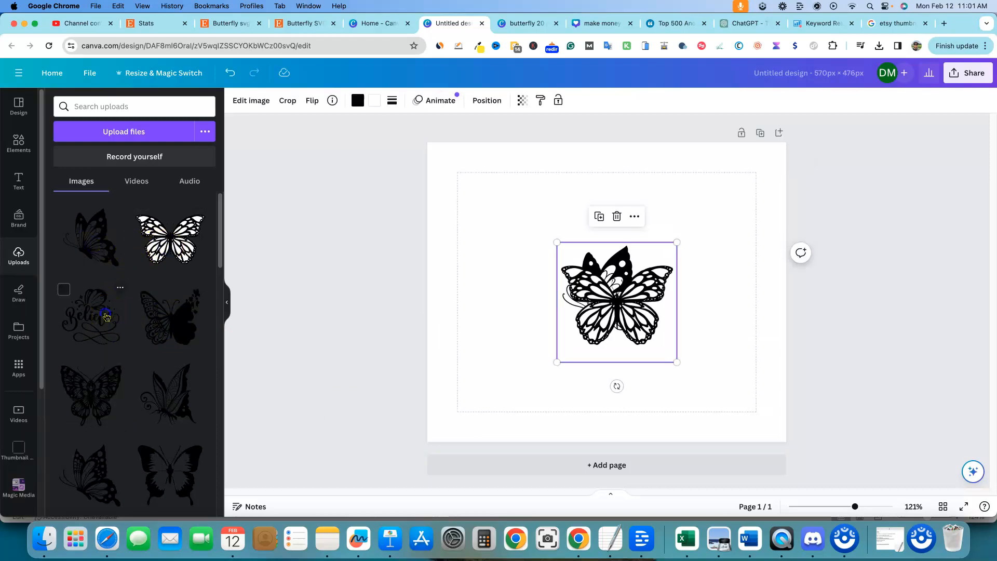
pyautogui.click(106, 316)
pyautogui.click(158, 318)
pyautogui.click(95, 394)
pyautogui.click(161, 397)
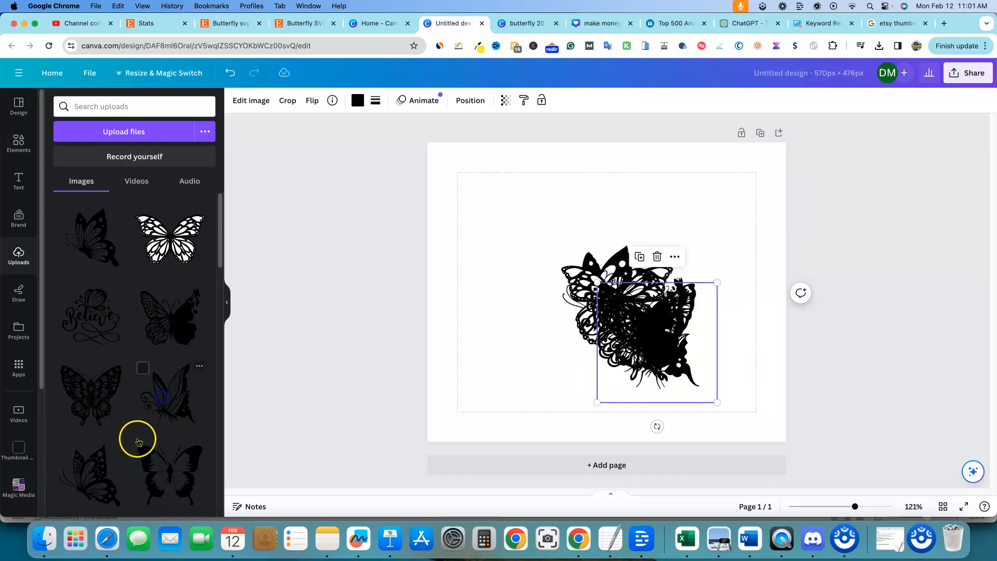
pyautogui.click(95, 475)
pyautogui.click(171, 472)
# Step: Add the remaining uploaded butterfly designs onto the thumbnail page
pyautogui.scroll(-5, 155, 338)
pyautogui.click(162, 306)
pyautogui.click(109, 374)
pyautogui.click(162, 389)
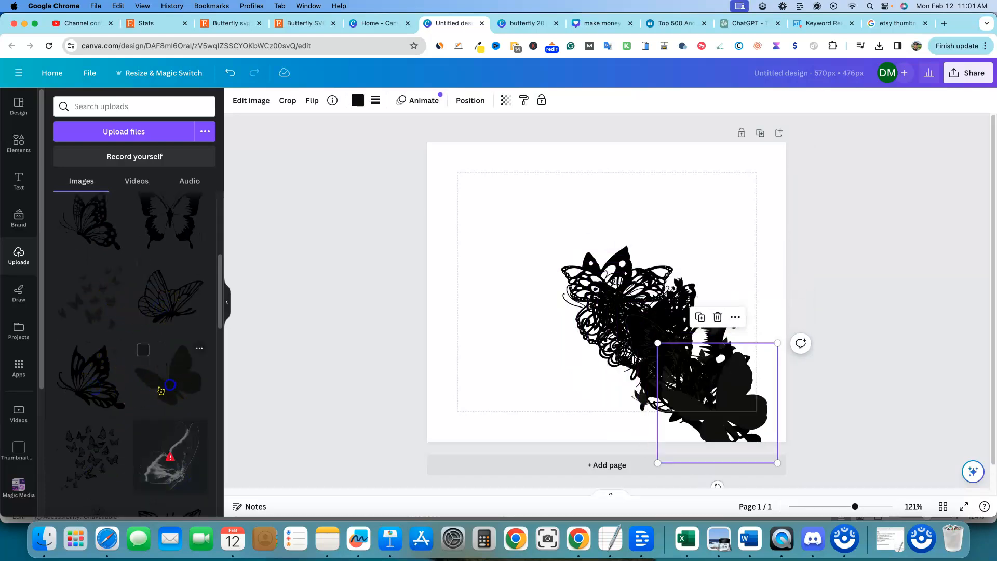
pyautogui.click(97, 458)
pyautogui.scroll(-4, 156, 436)
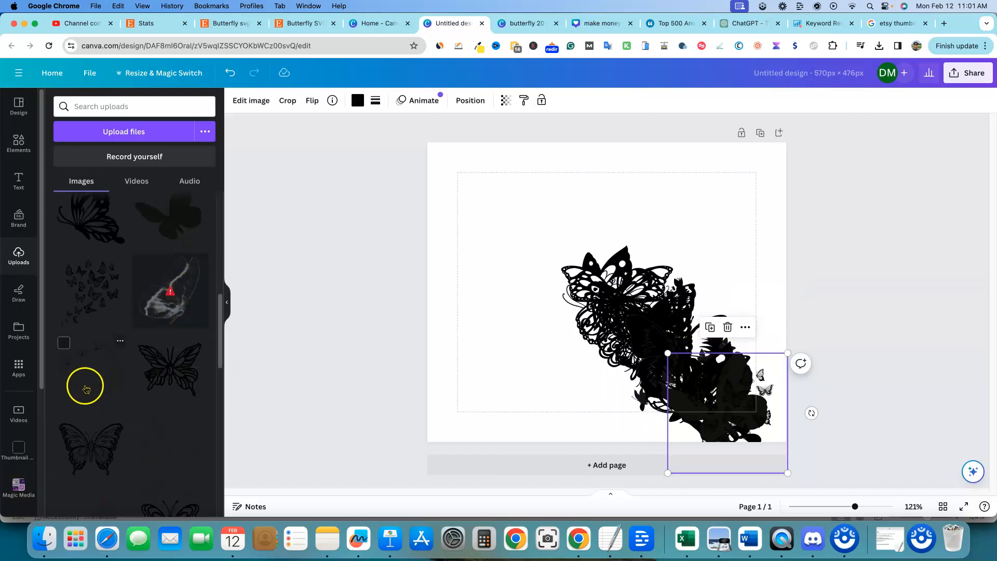
pyautogui.click(87, 388)
pyautogui.click(170, 381)
pyautogui.click(105, 446)
pyautogui.click(184, 462)
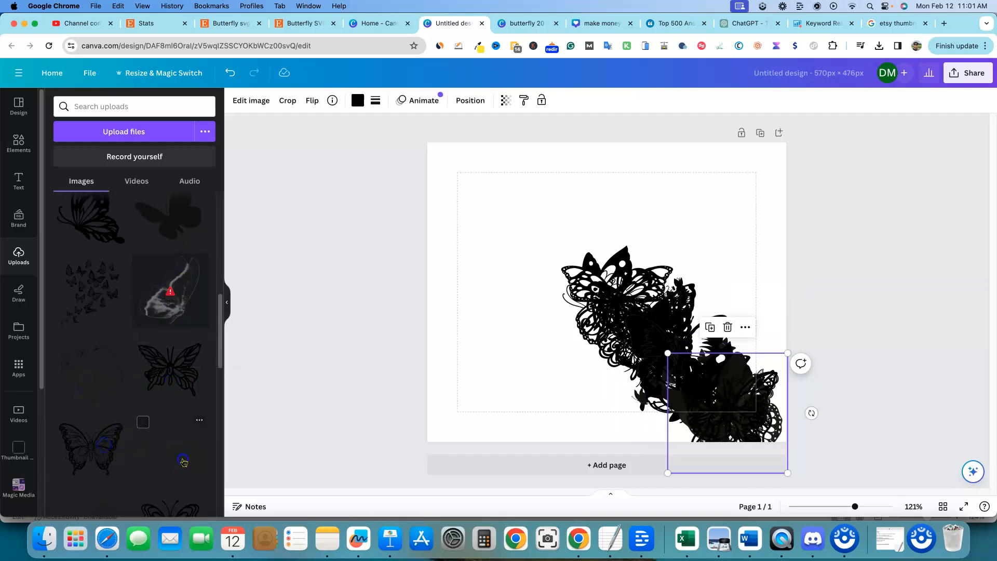
pyautogui.scroll(-4, 146, 434)
pyautogui.click(173, 361)
pyautogui.scroll(4, 174, 362)
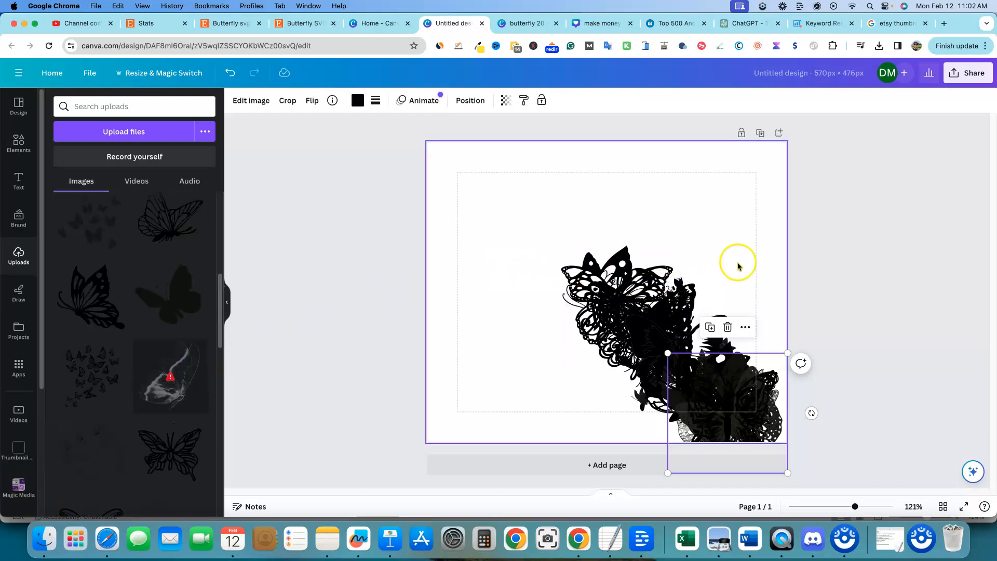
# Step: Arrange five butterfly designs in a row along the top of the thumbnail canvas
pyautogui.click(690, 289)
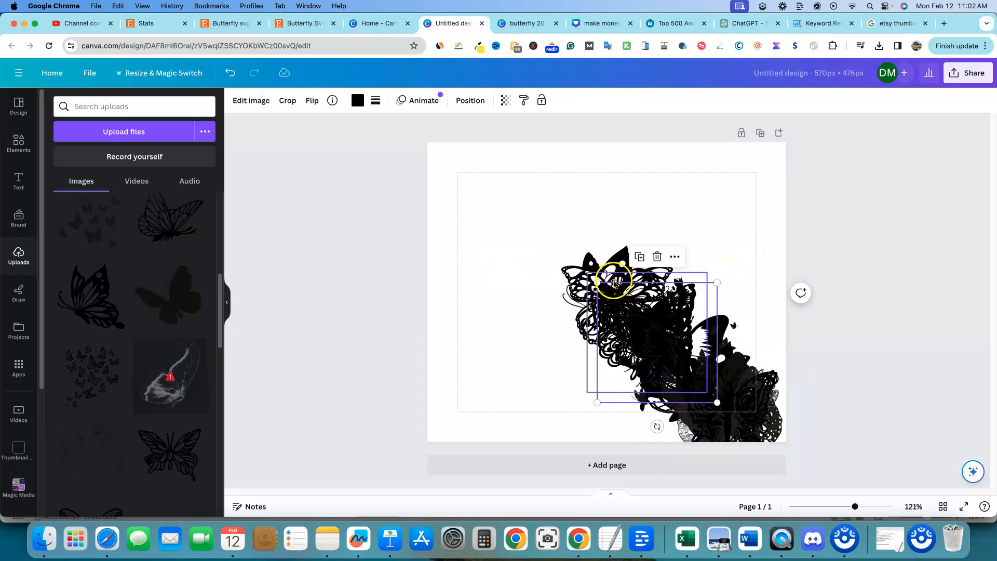
pyautogui.moveTo(518, 229); pyautogui.dragTo(785, 445)
pyautogui.moveTo(550, 238); pyautogui.dragTo(665, 329)
pyautogui.moveTo(692, 372); pyautogui.dragTo(446, 151)
pyautogui.moveTo(681, 348); pyautogui.dragTo(526, 163)
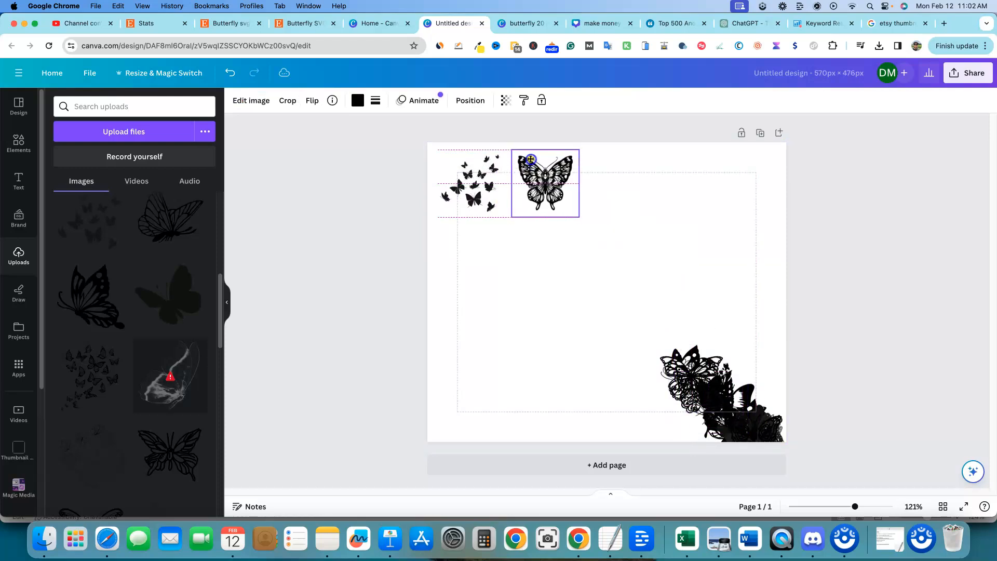
pyautogui.click(711, 390)
pyautogui.moveTo(710, 390); pyautogui.dragTo(609, 177)
pyautogui.click(690, 368)
pyautogui.moveTo(690, 367); pyautogui.dragTo(683, 165)
pyautogui.click(708, 369)
pyautogui.moveTo(708, 369); pyautogui.dragTo(734, 166)
pyautogui.click(865, 339)
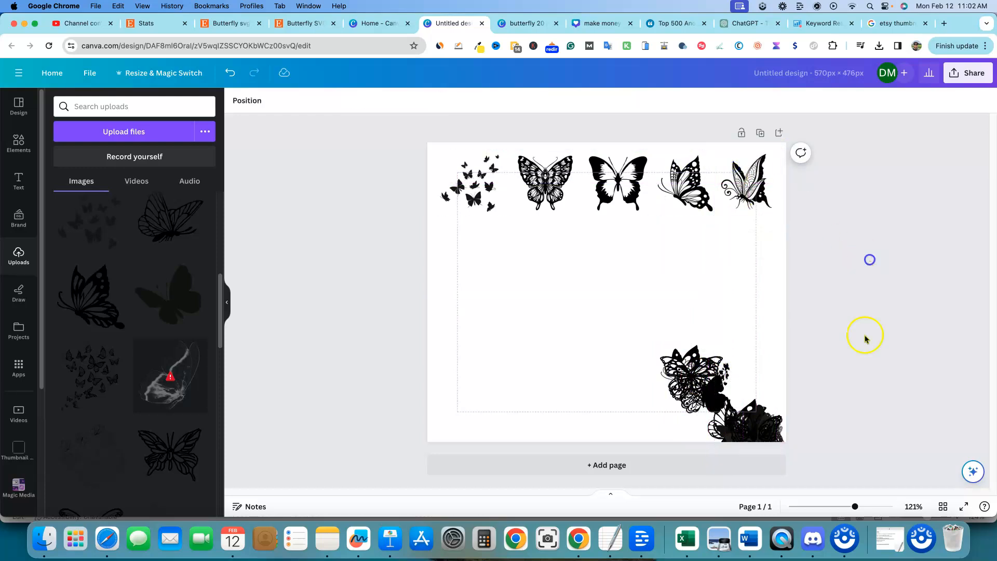
# Step: Arrange five more butterfly designs in a second row below the top row
pyautogui.moveTo(699, 379); pyautogui.dragTo(474, 259)
pyautogui.moveTo(663, 358); pyautogui.dragTo(515, 242)
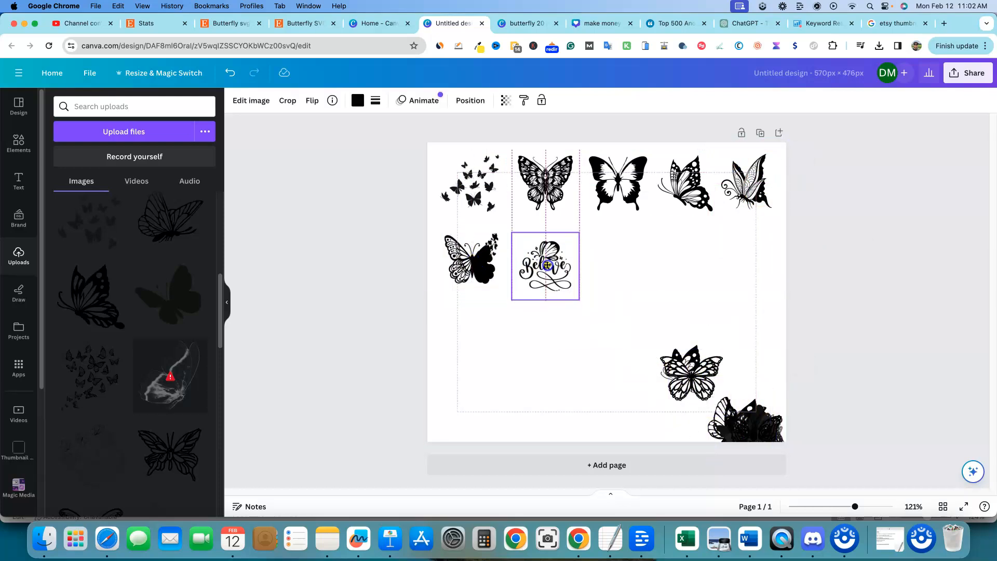
pyautogui.moveTo(683, 366); pyautogui.dragTo(697, 265)
pyautogui.moveTo(746, 416); pyautogui.dragTo(690, 268)
pyautogui.click(751, 269)
pyautogui.click(830, 352)
# Step: Start the third and fourth rows with four butterfly designs along the left side
pyautogui.moveTo(757, 423); pyautogui.dragTo(471, 318)
pyautogui.click(753, 421)
pyautogui.moveTo(753, 420); pyautogui.dragTo(465, 381)
pyautogui.click(747, 417)
pyautogui.moveTo(747, 416); pyautogui.dragTo(546, 326)
pyautogui.click(734, 408)
pyautogui.moveTo(734, 408); pyautogui.dragTo(525, 387)
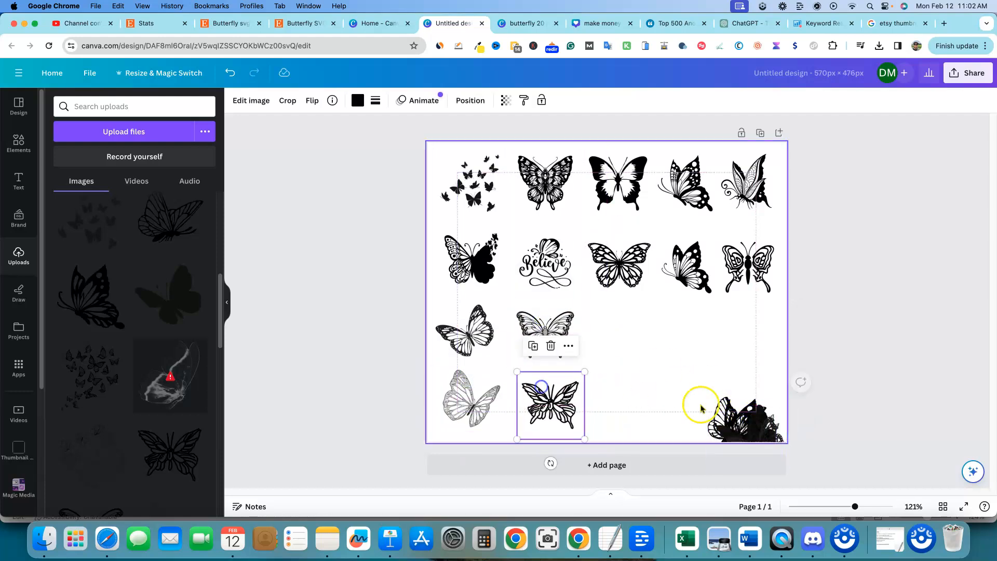
# Step: Fill the remaining spots of the third and fourth rows with the last butterfly designs
pyautogui.click(754, 426)
pyautogui.moveTo(754, 426); pyautogui.dragTo(623, 322)
pyautogui.click(735, 413)
pyautogui.moveTo(734, 413); pyautogui.dragTo(677, 320)
pyautogui.click(751, 418)
pyautogui.moveTo(751, 419); pyautogui.dragTo(693, 405)
pyautogui.click(746, 411)
pyautogui.click(738, 418)
pyautogui.click(877, 373)
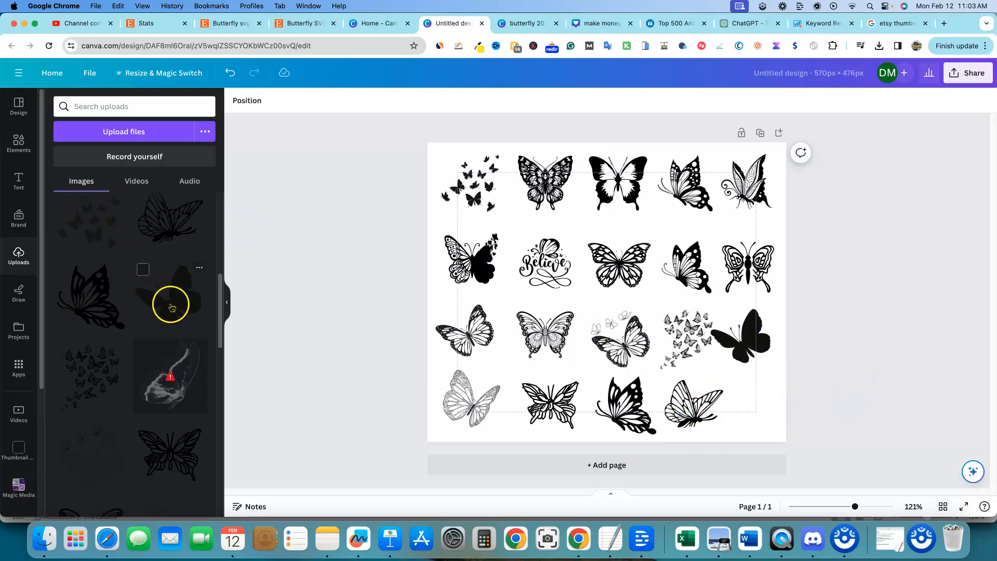
pyautogui.moveTo(164, 391)
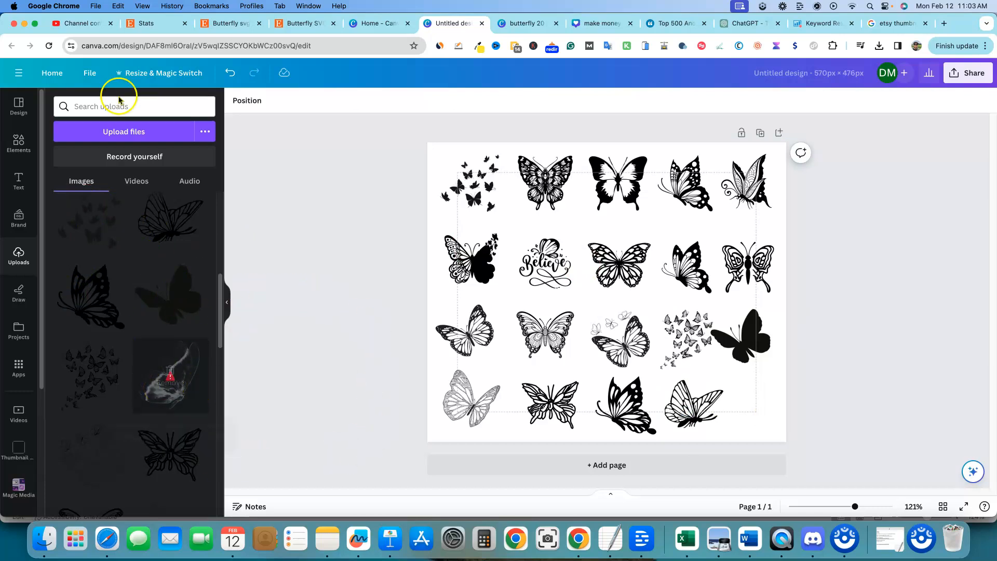
pyautogui.click(109, 137)
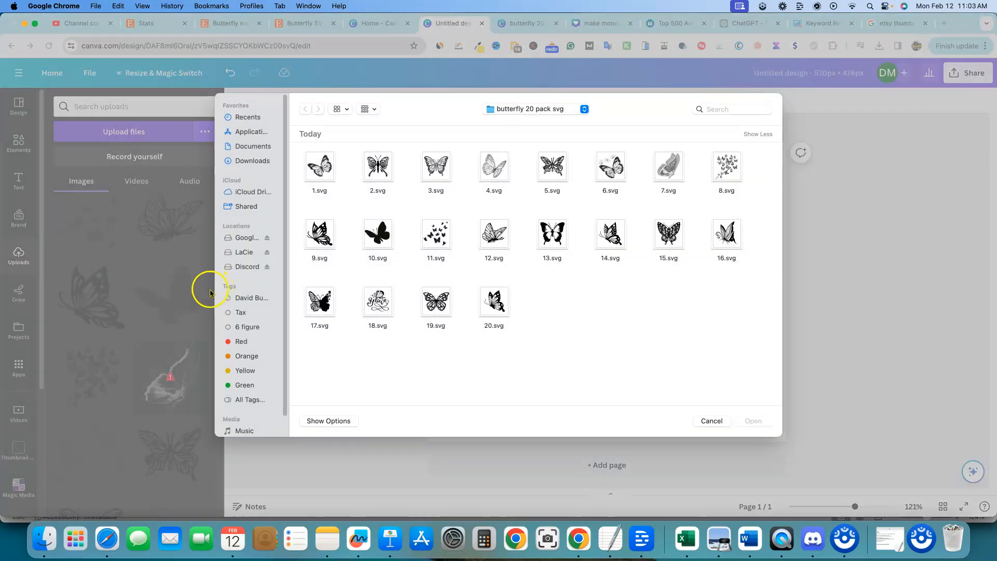
pyautogui.click(753, 418)
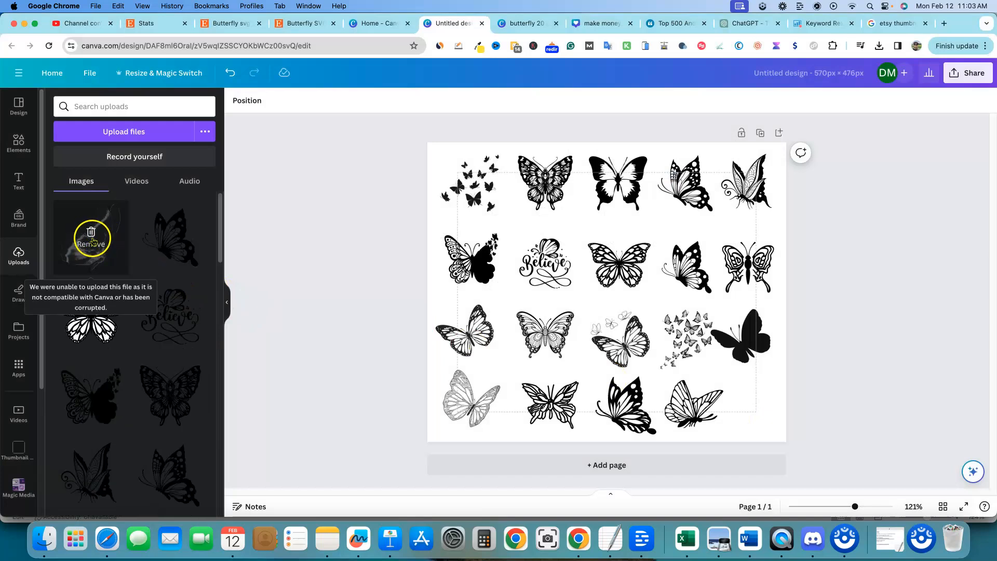
# Step: Remove the failed upload from the uploads list and scroll through the uploaded images
pyautogui.click(92, 241)
pyautogui.scroll(-5, 136, 349)
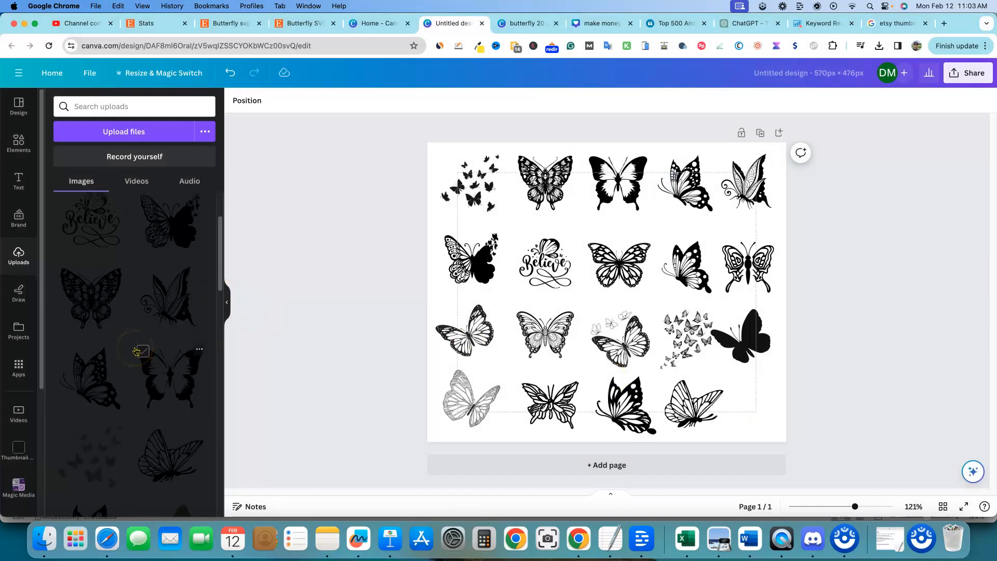
pyautogui.scroll(-5, 137, 350)
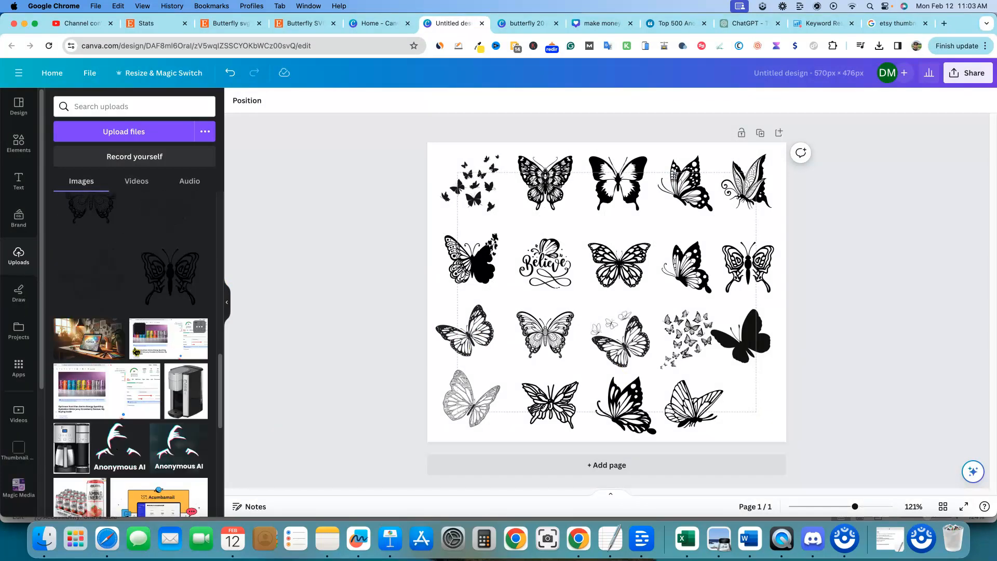
pyautogui.scroll(10, 138, 281)
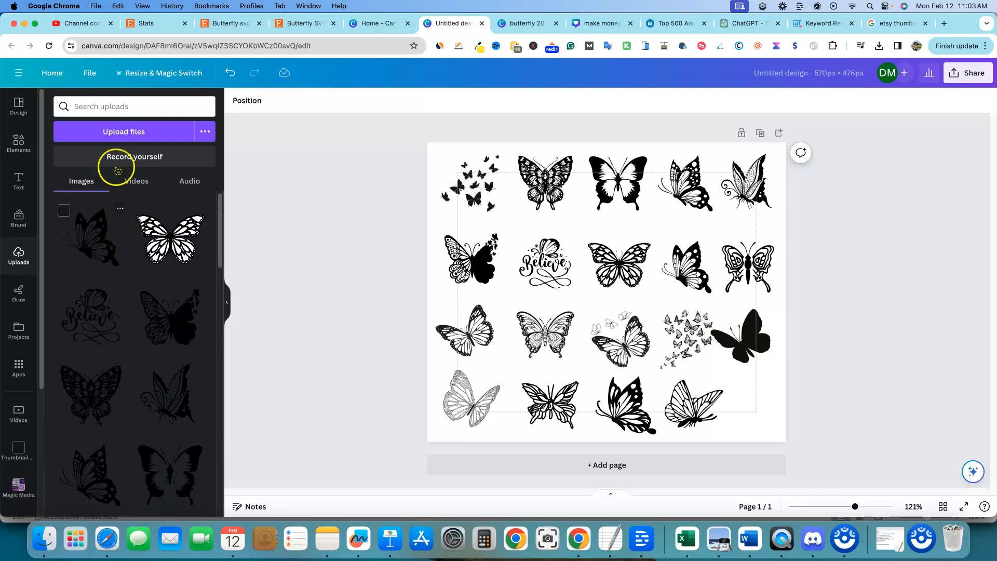
# Step: Try adding a purple butterfly graphic from the 'beautiful butterfly' element search, then delete it
pyautogui.click(15, 151)
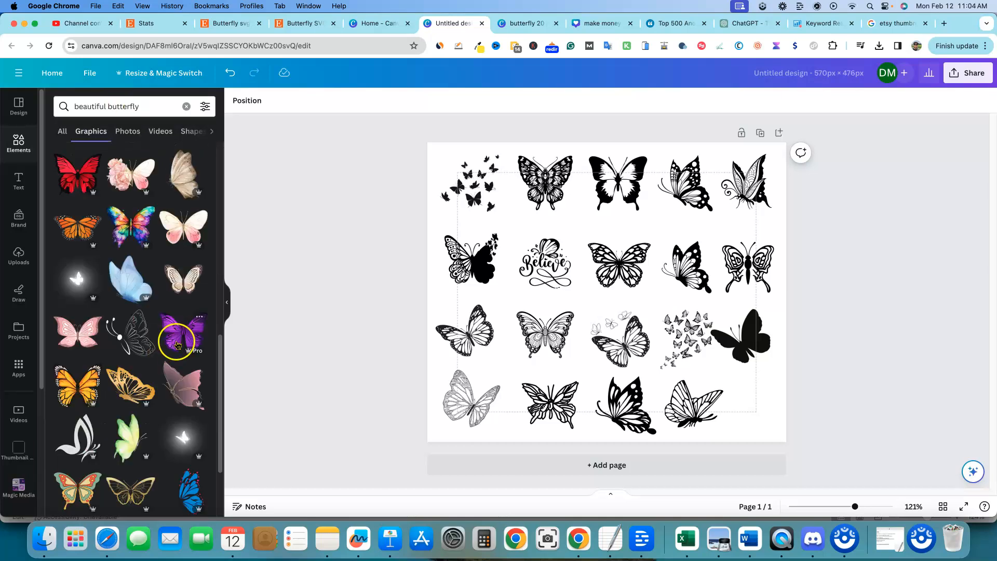
pyautogui.click(177, 345)
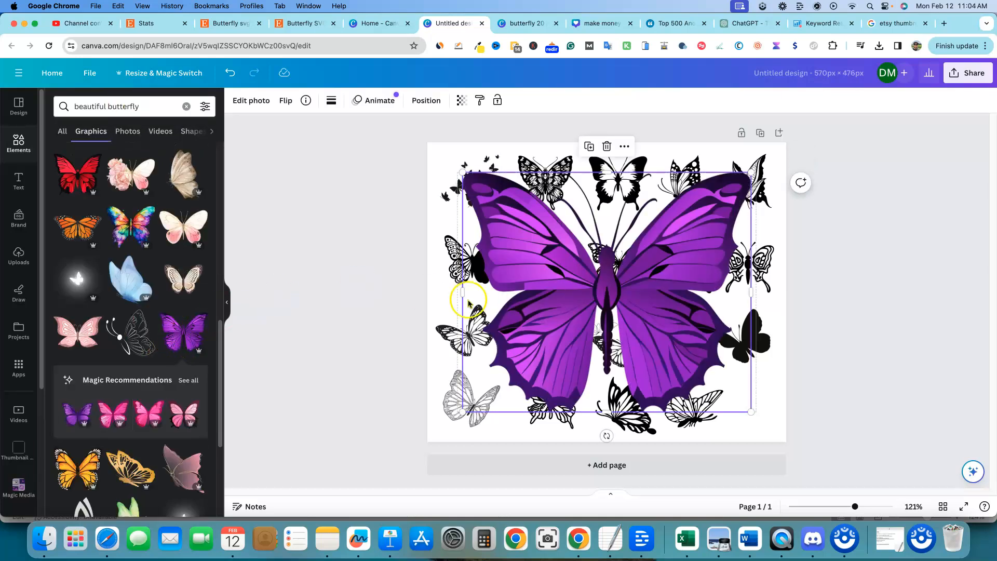
pyautogui.press('Delete')
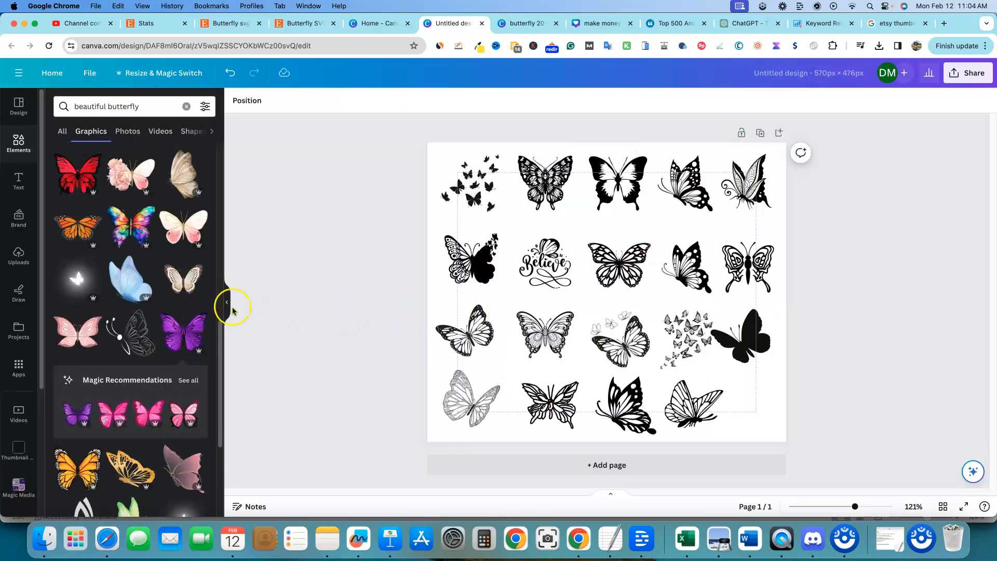
# Step: Filter the butterfly graphics and place a black-and-white butterfly in the empty last spot of the fourth row
pyautogui.scroll(-5, 130, 340)
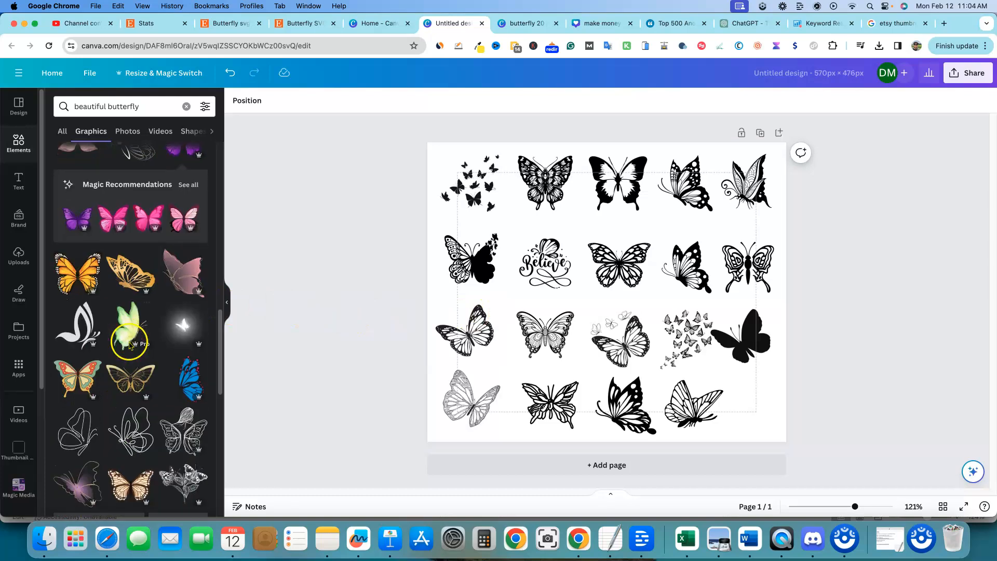
pyautogui.click(205, 106)
pyautogui.click(74, 205)
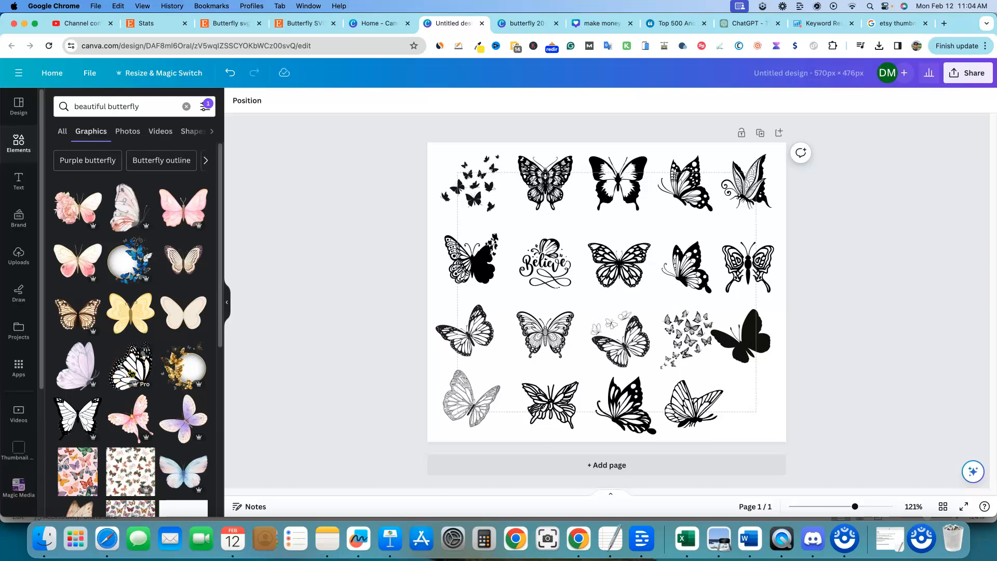
pyautogui.click(131, 373)
pyautogui.moveTo(497, 174); pyautogui.dragTo(726, 414)
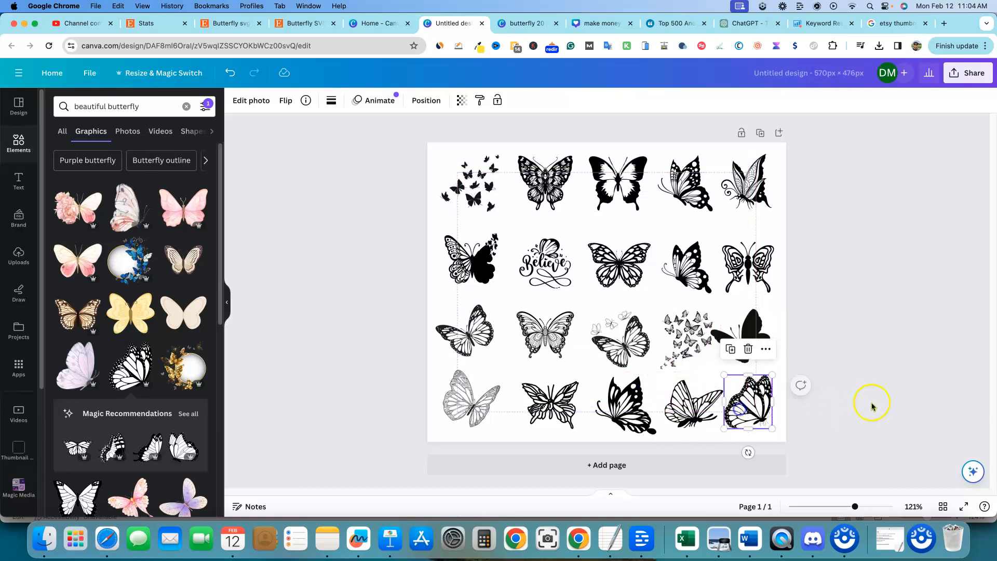
pyautogui.click(908, 374)
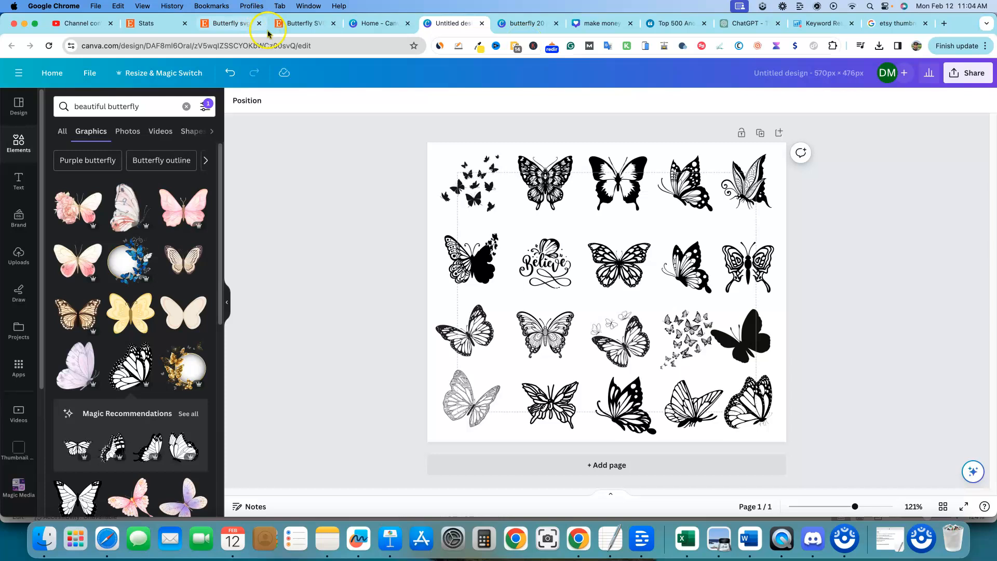
# Step: Browse competing Etsy butterfly SVG bundle listings and their thumbnails for reference
pyautogui.click(294, 23)
pyautogui.scroll(-1, 311, 383)
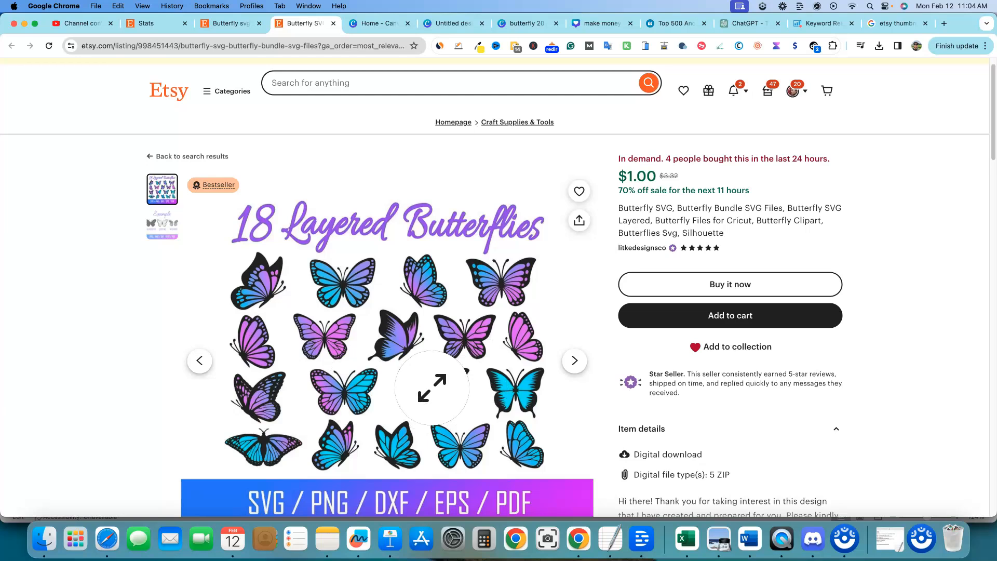
pyautogui.click(447, 25)
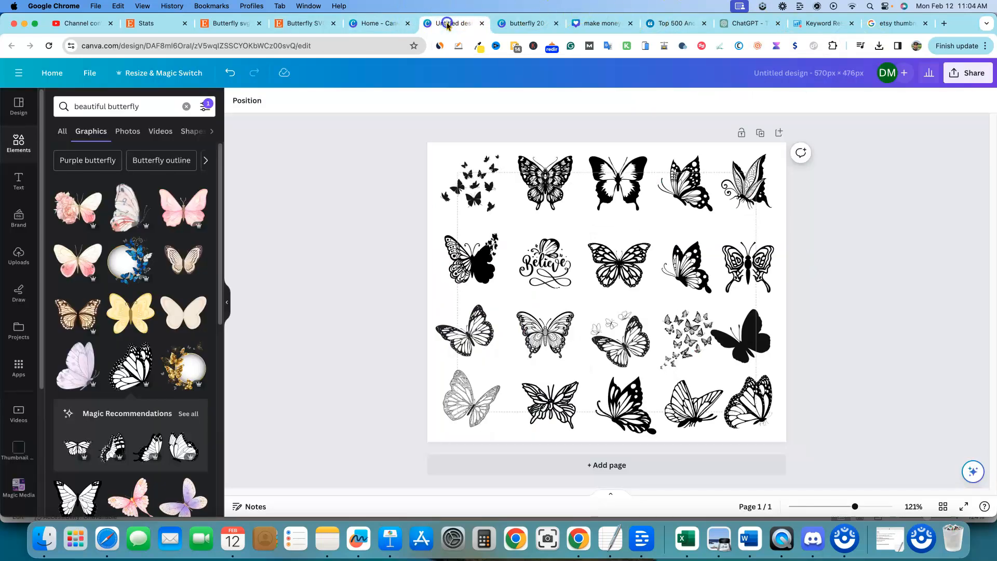
pyautogui.click(304, 25)
pyautogui.click(222, 26)
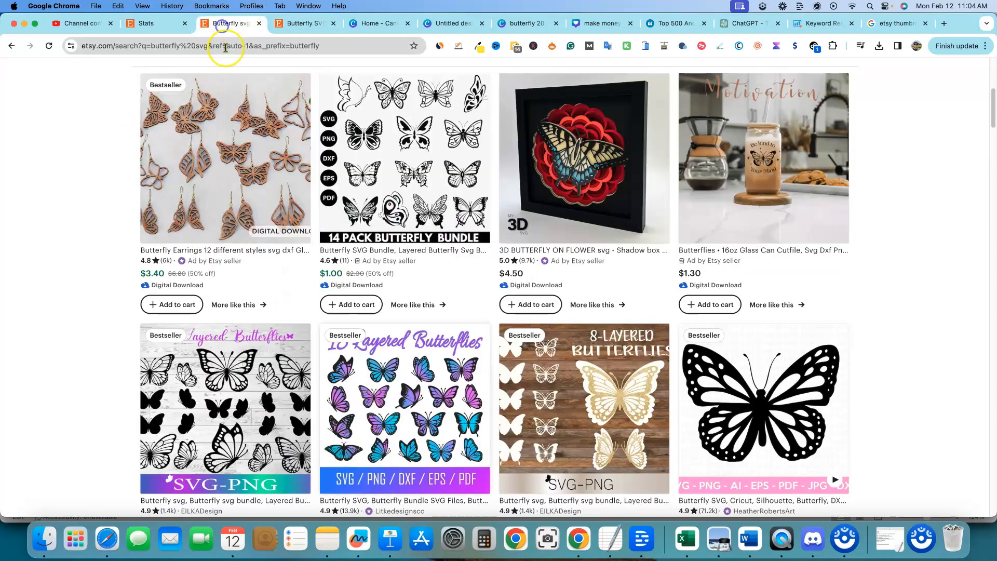
pyautogui.scroll(2, 410, 224)
pyautogui.click(393, 232)
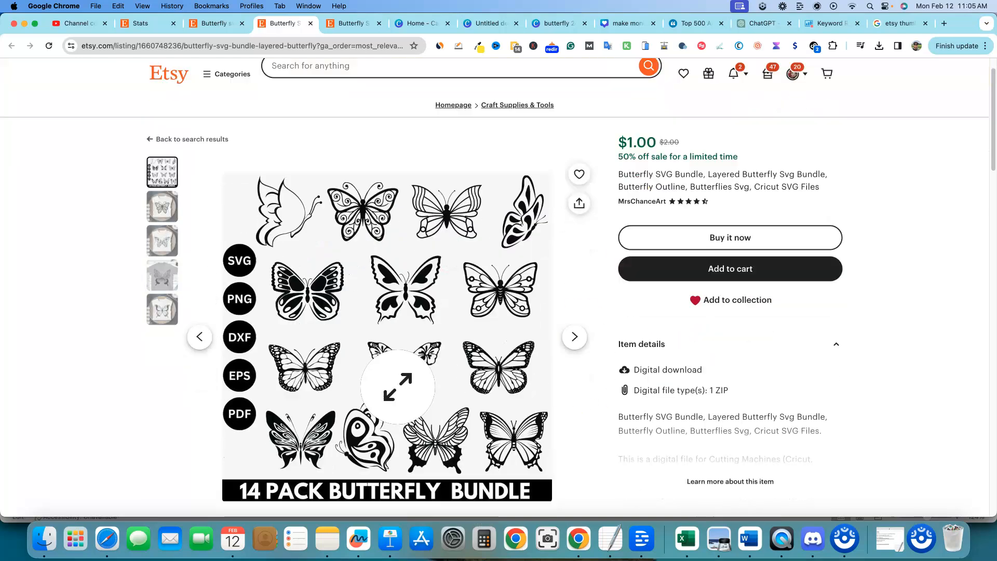
pyautogui.scroll(-10, 398, 387)
pyautogui.scroll(10, 412, 364)
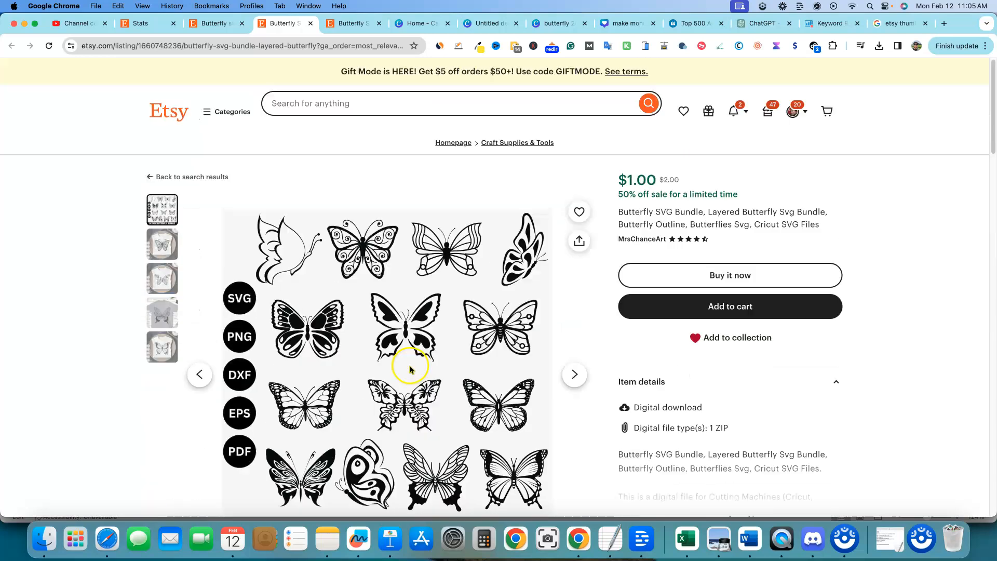
pyautogui.scroll(-1, 411, 367)
pyautogui.scroll(1, 405, 366)
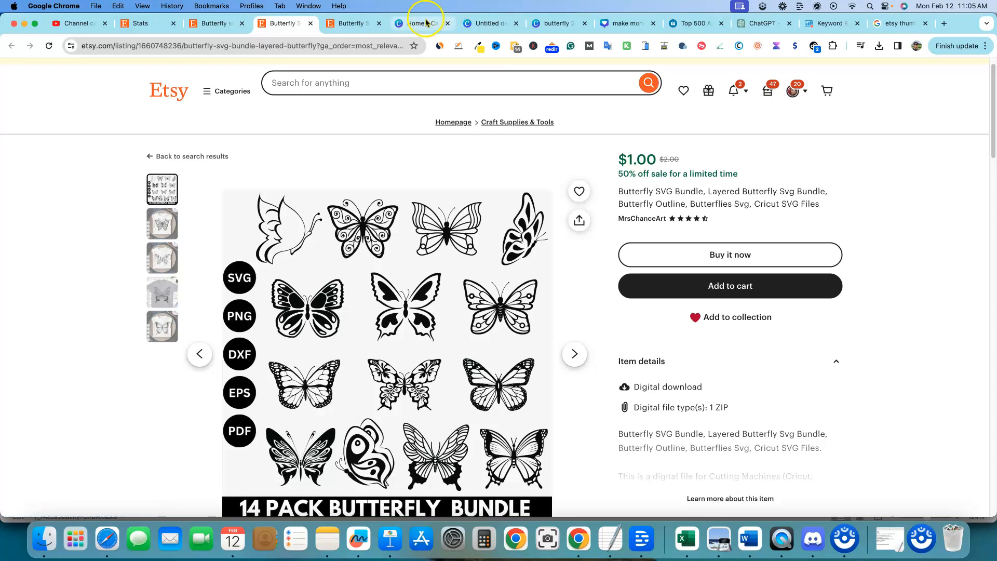
pyautogui.click(486, 22)
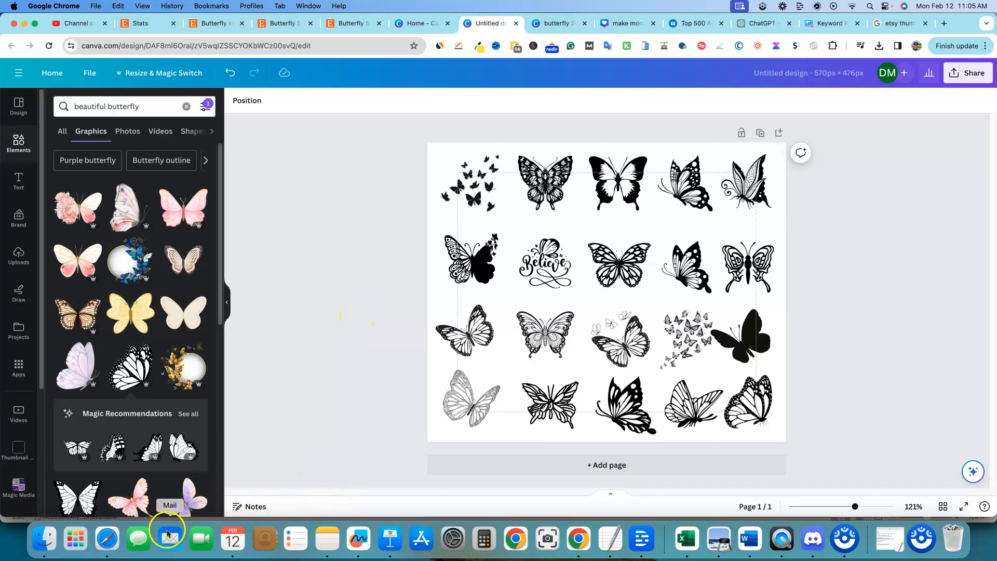
# Step: Open the butterfly 20 pack svg folder and Downloads in Finder to review the files
pyautogui.click(44, 539)
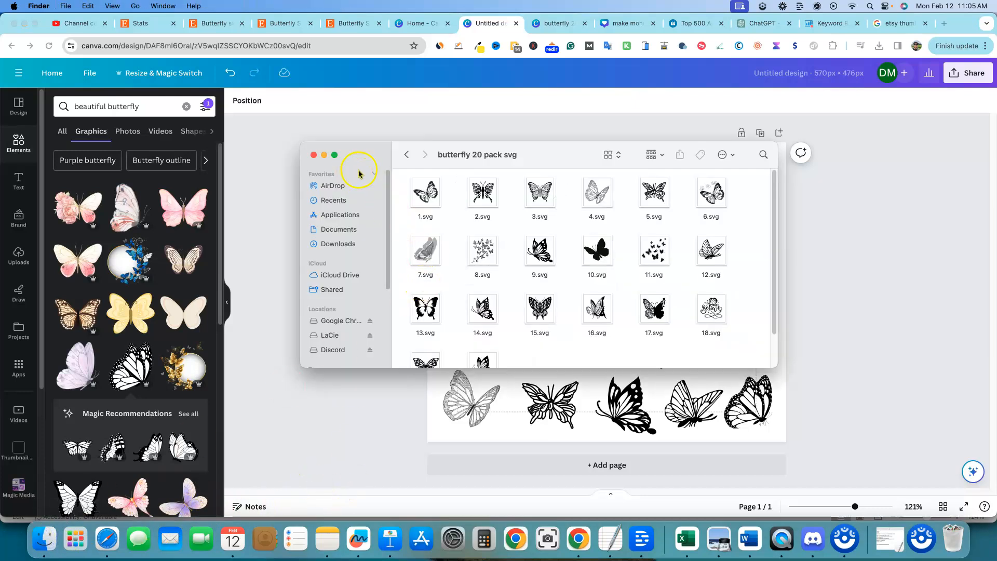
pyautogui.click(404, 155)
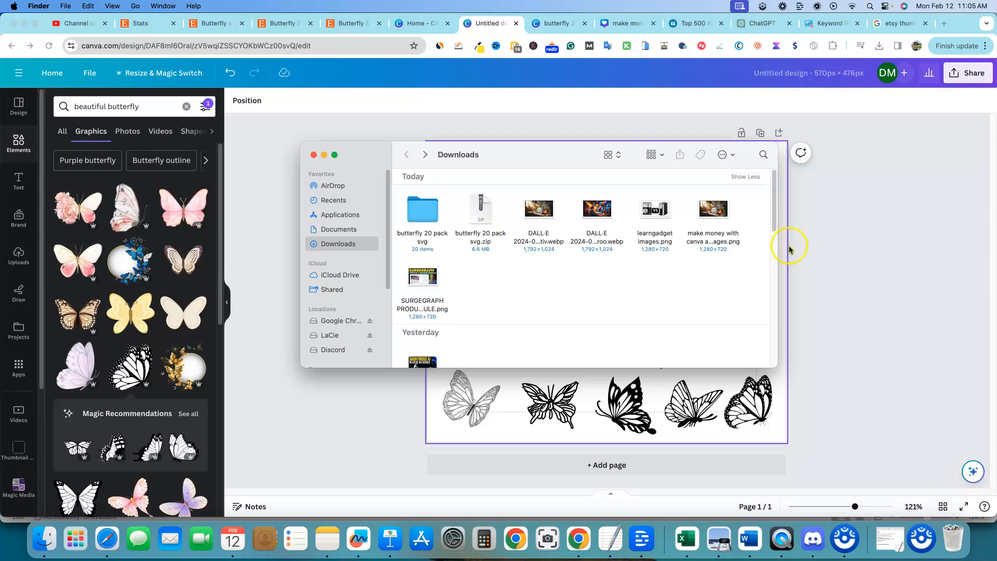
pyautogui.click(811, 251)
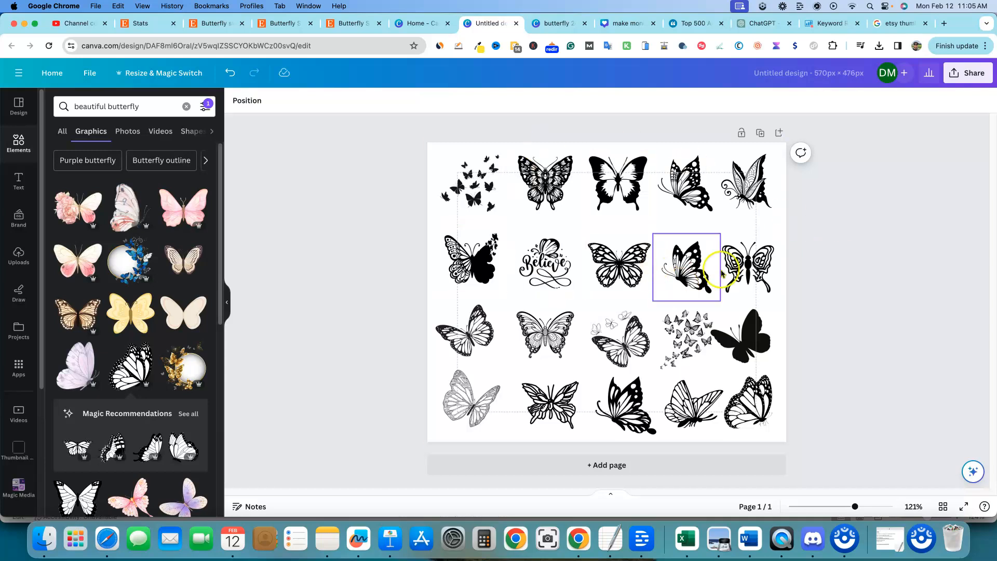
# Step: Examine SE Ranking keyword suggestions for svg and open the butterfly svg keyword overview
pyautogui.click(835, 22)
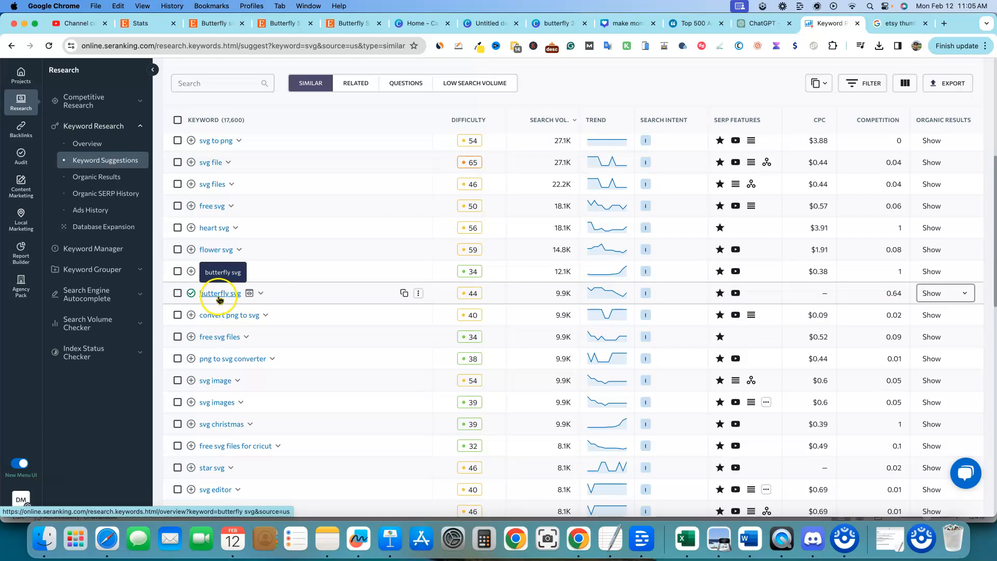
pyautogui.scroll(5, 223, 297)
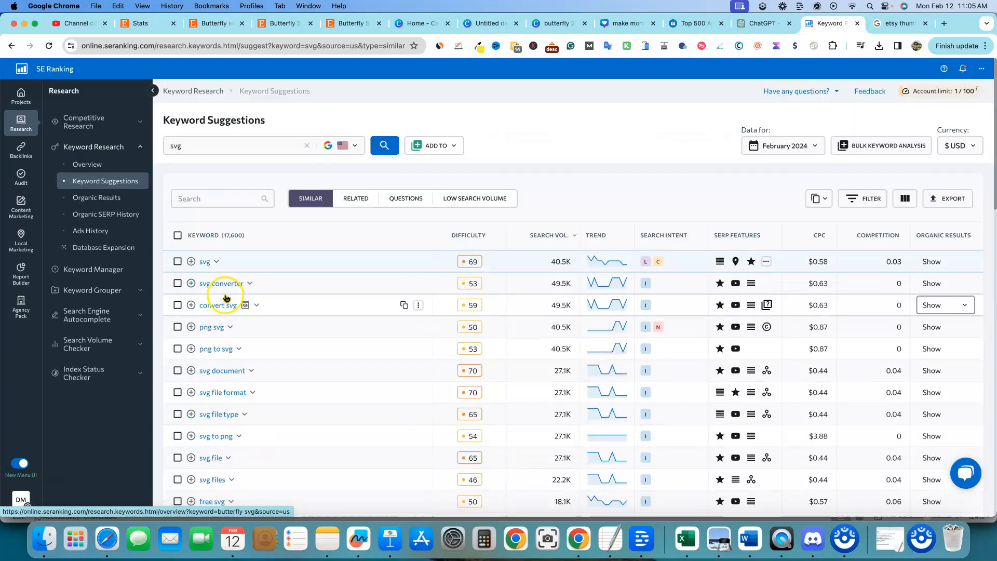
pyautogui.click(172, 146)
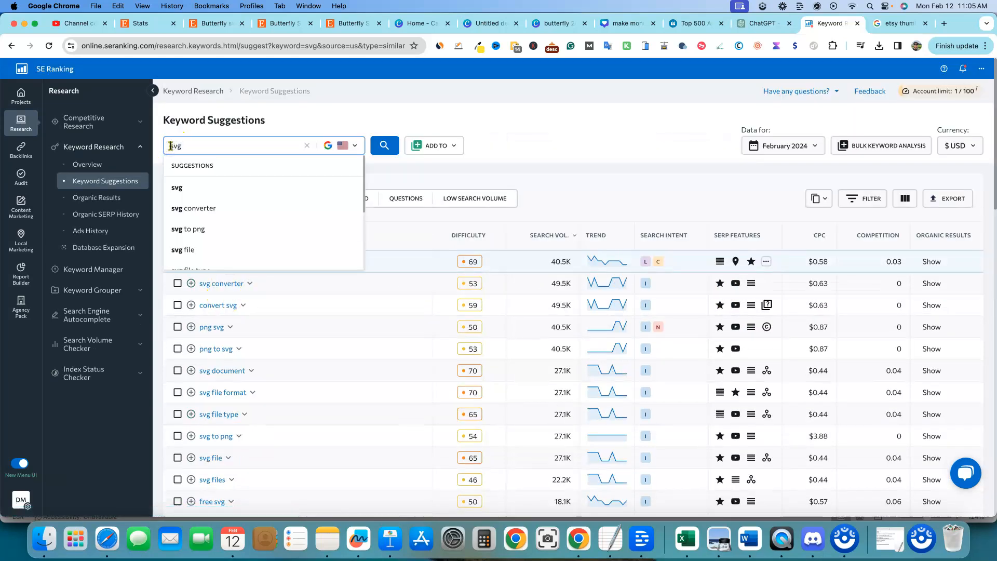
pyautogui.scroll(-3, 187, 234)
pyautogui.scroll(-3, 234, 452)
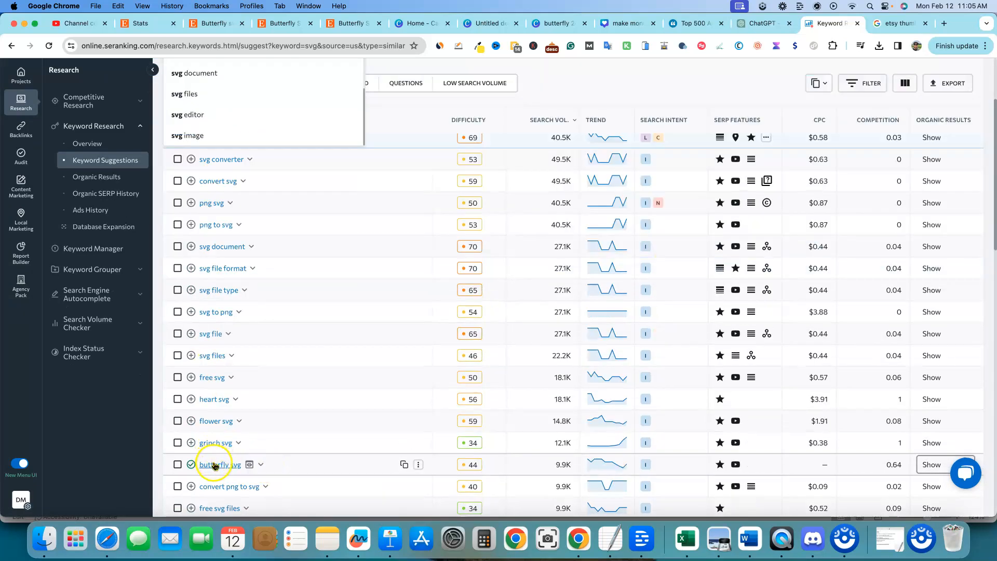
pyautogui.click(215, 465)
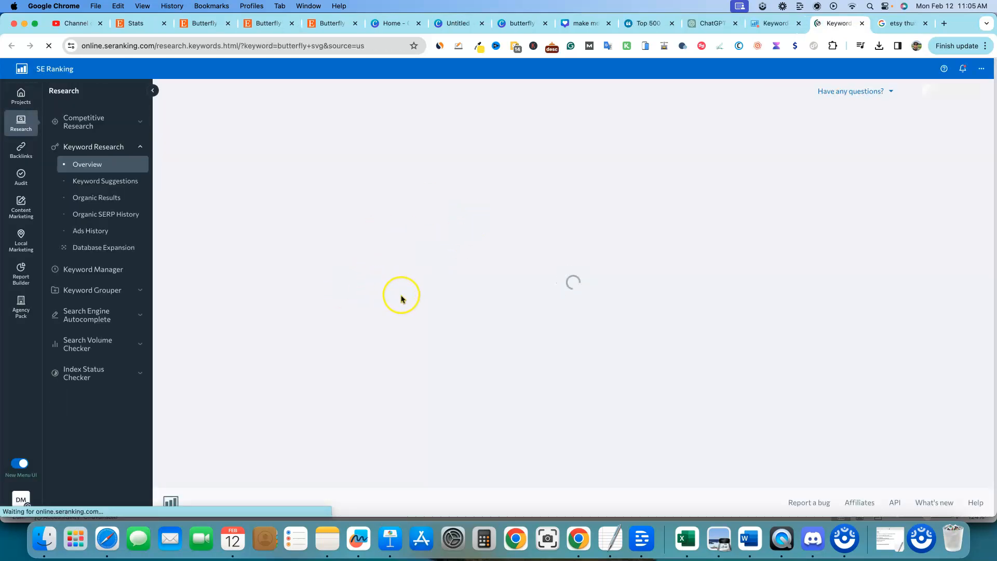
pyautogui.scroll(-4, 369, 353)
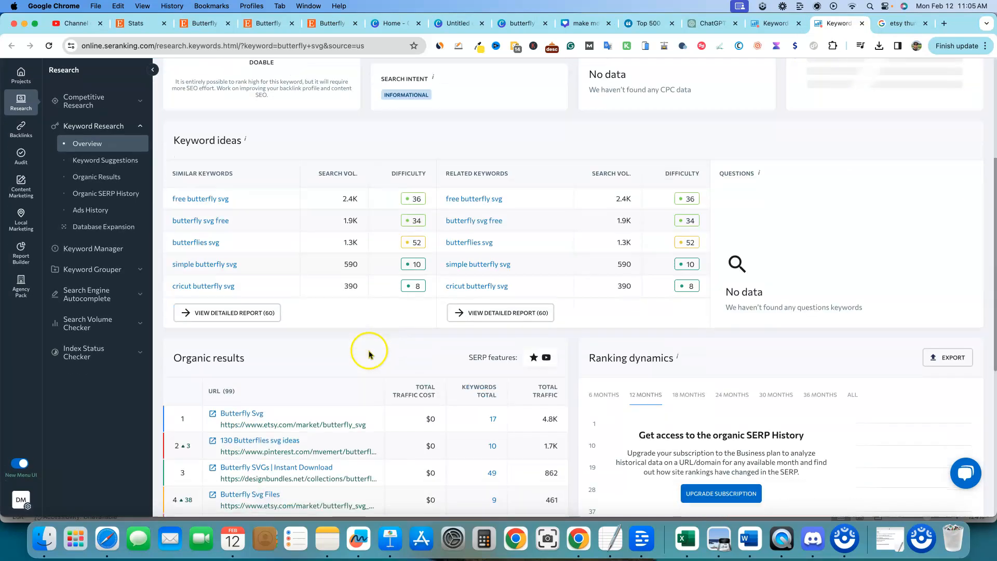
# Step: Open the detailed similar-keywords report for butterfly svg, sort it by difficulty, and review the keyword list
pyautogui.click(245, 313)
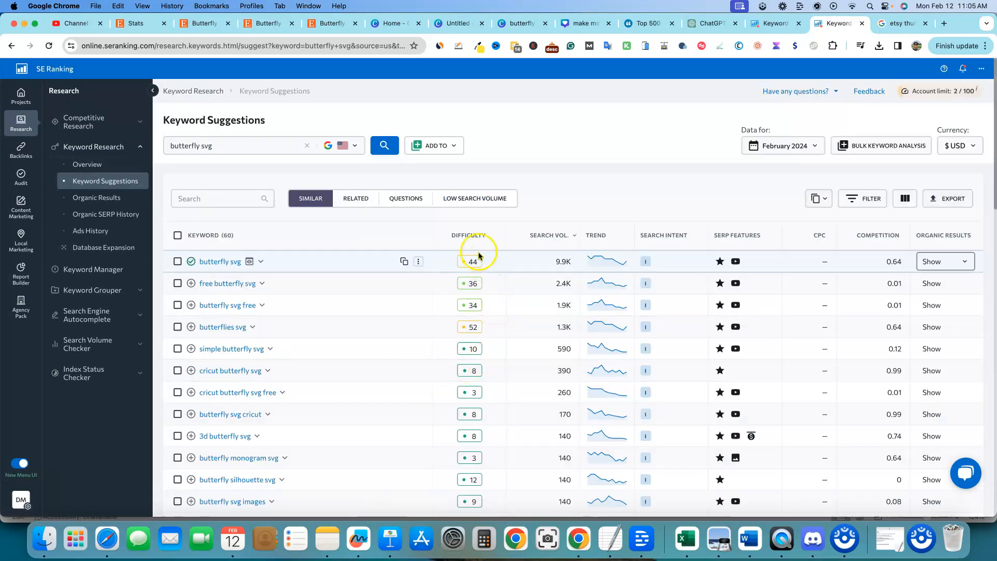
pyautogui.click(469, 236)
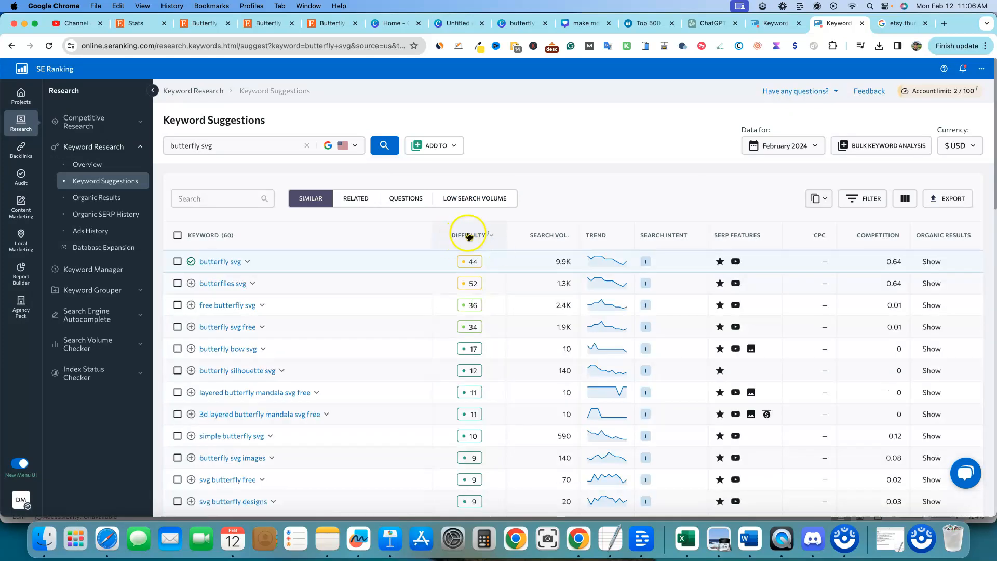
pyautogui.scroll(-1, 474, 354)
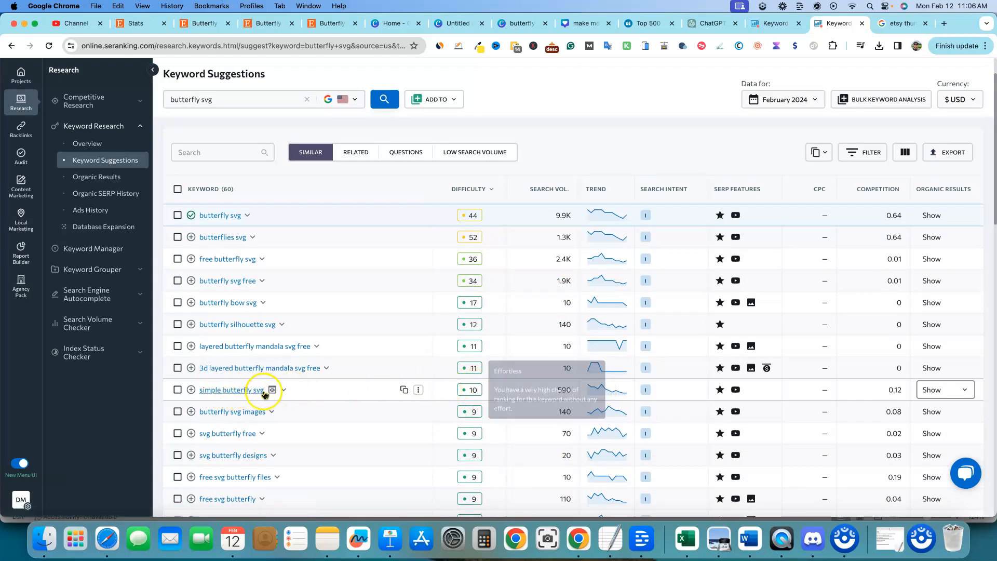
pyautogui.scroll(2, 583, 330)
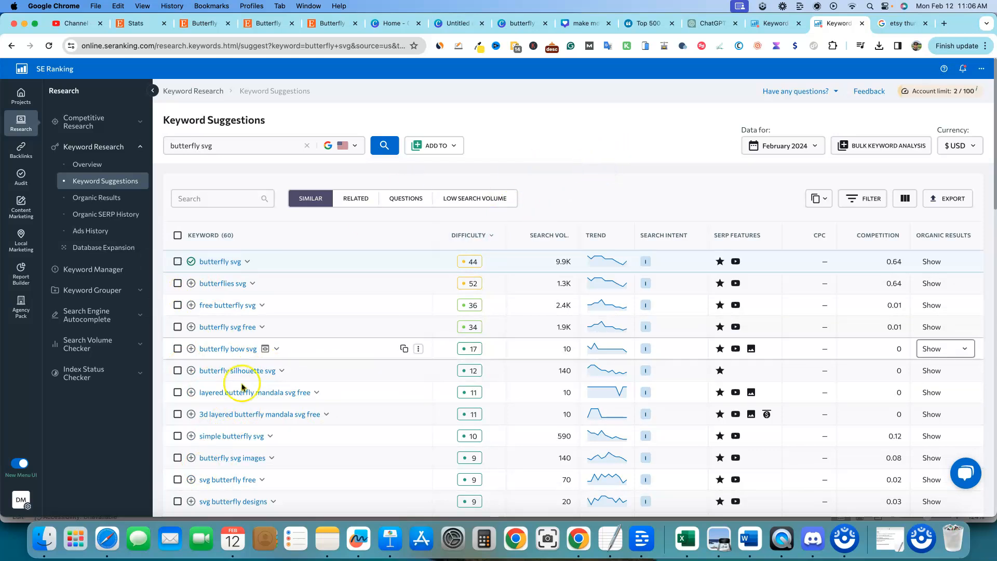
pyautogui.scroll(-7, 229, 403)
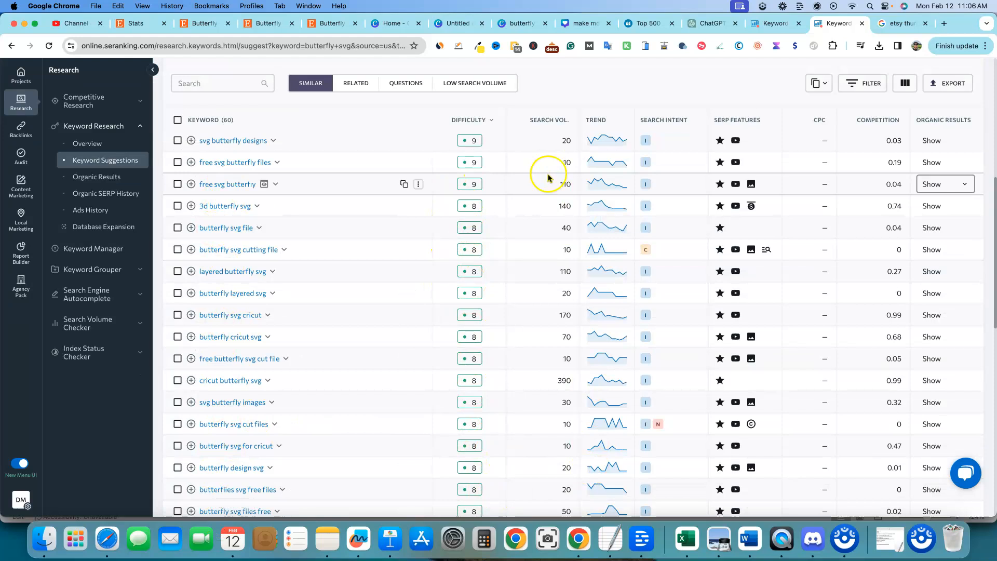
pyautogui.scroll(5, 611, 141)
pyautogui.scroll(3, 611, 143)
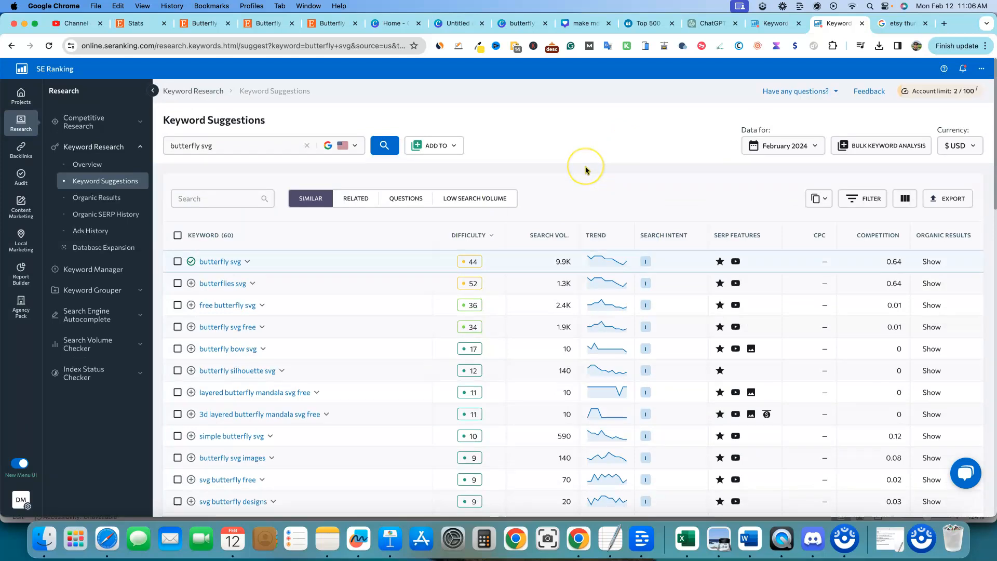
pyautogui.scroll(-6, 230, 364)
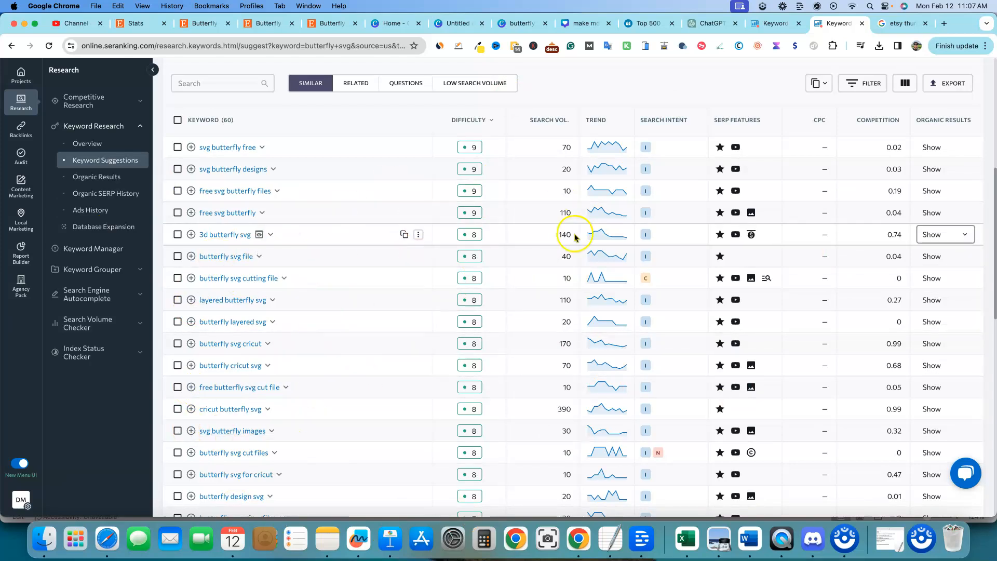
pyautogui.scroll(6, 578, 237)
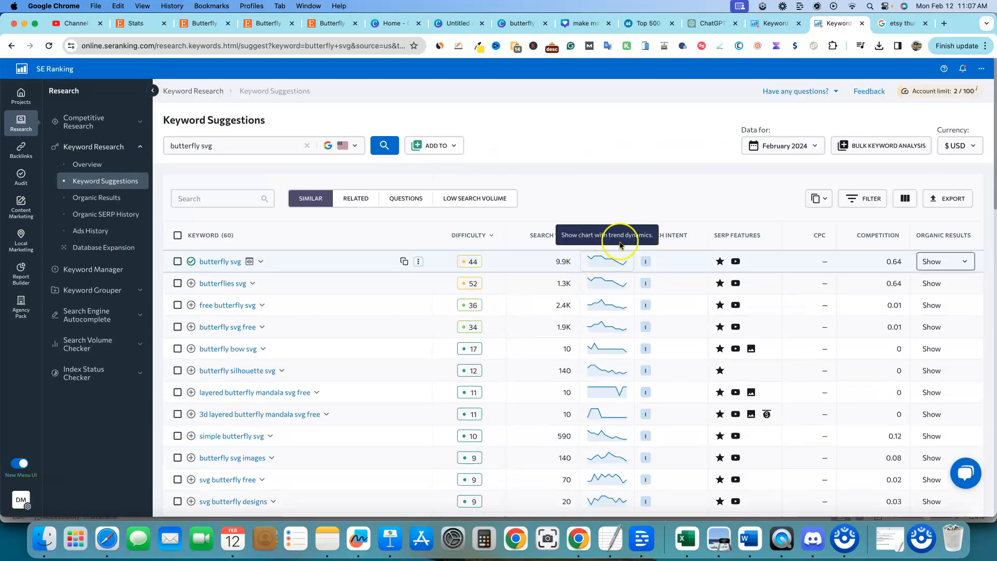